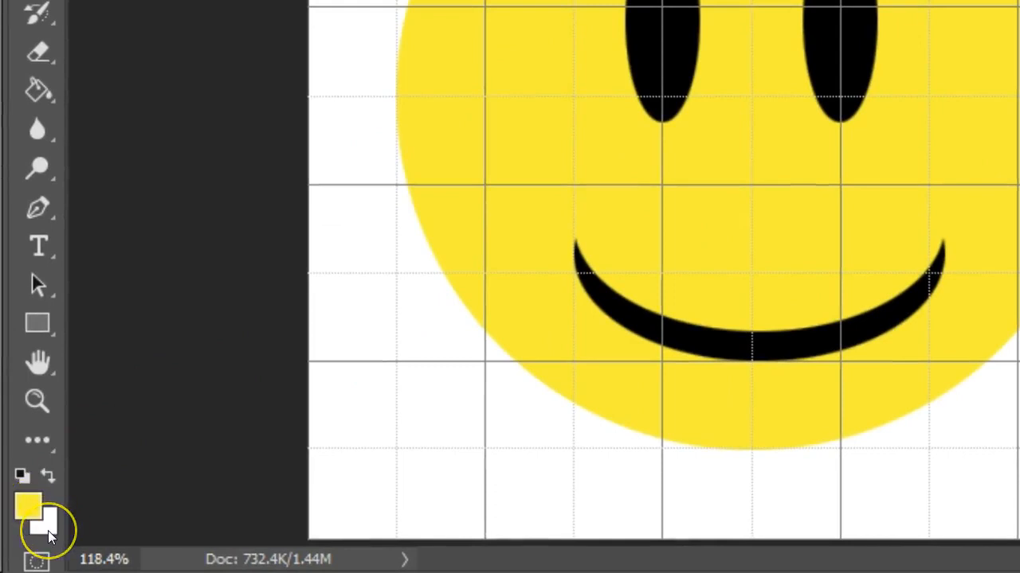
Step: Set the background colour to a darker shade of the face's yellow, with a brightness of 65% (RGB 165, 150, 1)
{"action": "left_click", "coordinate": [49, 531]}
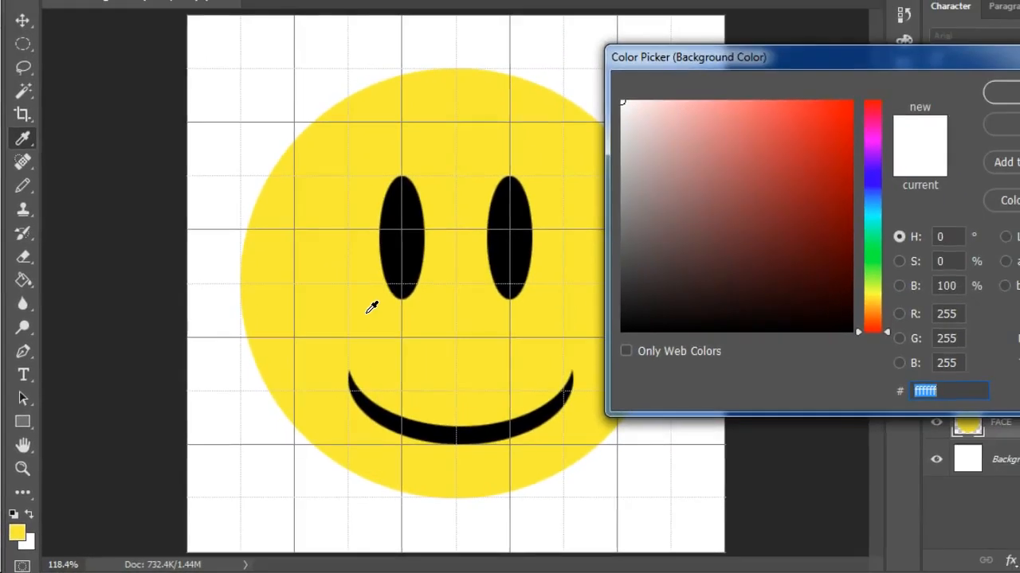
{"action": "left_click", "coordinate": [367, 312]}
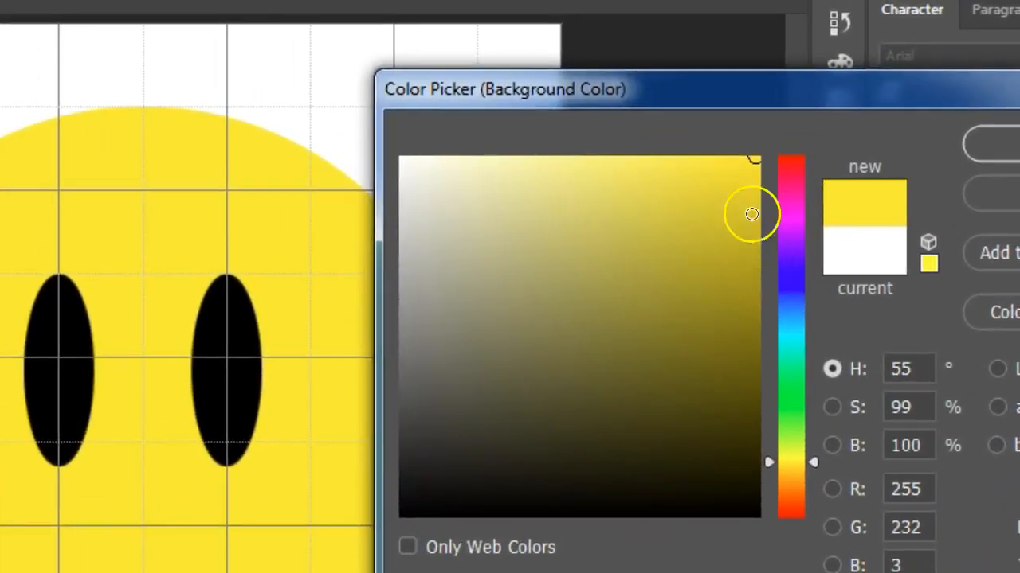
{"action": "left_click_drag", "start_coordinate": [756, 164], "coordinate": [756, 285]}
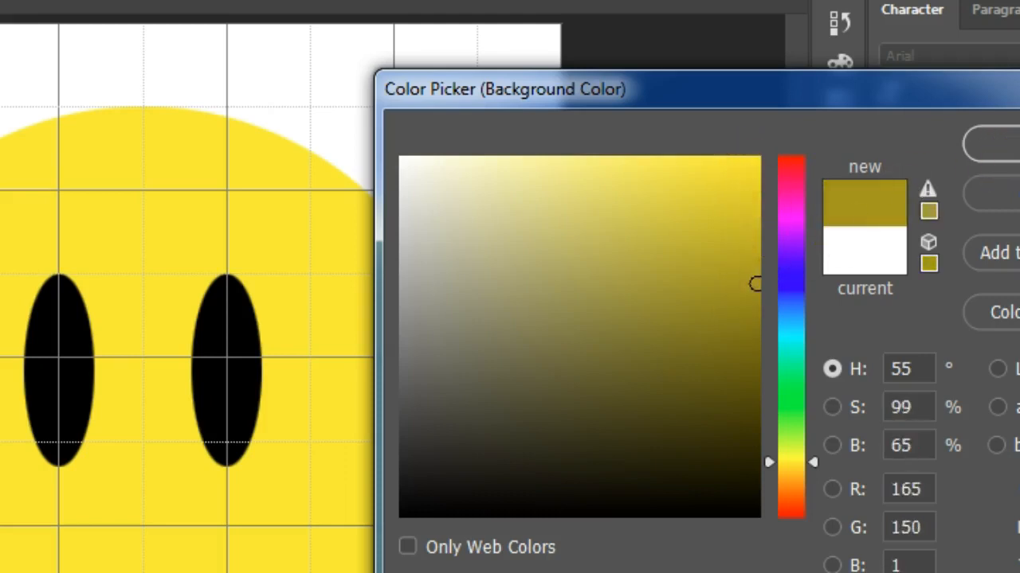
{"action": "left_click", "coordinate": [994, 145]}
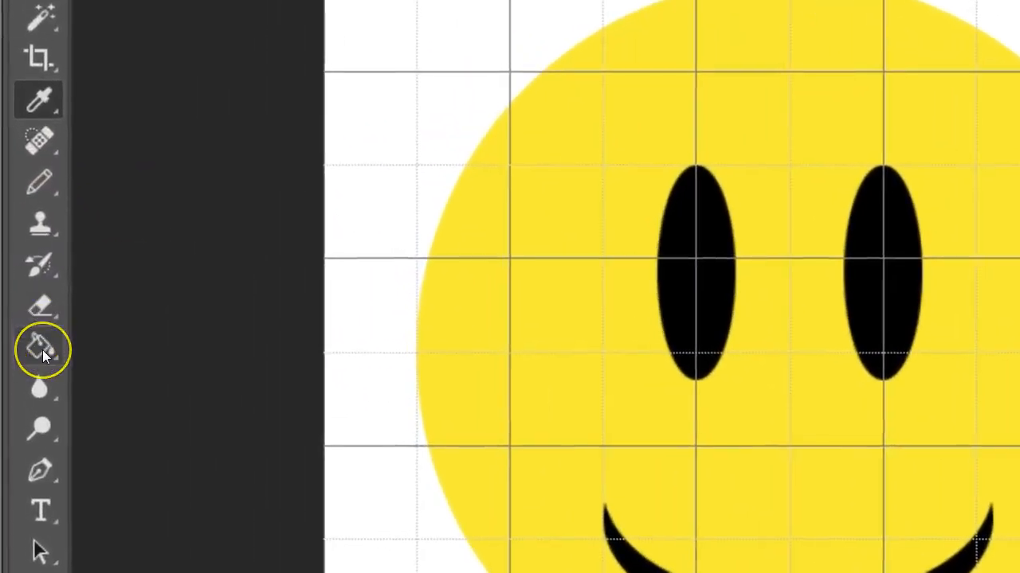
Step: Set up the Gradient tool as a linear gradient with the foreground-to-background preset
{"action": "right_click", "coordinate": [42, 350]}
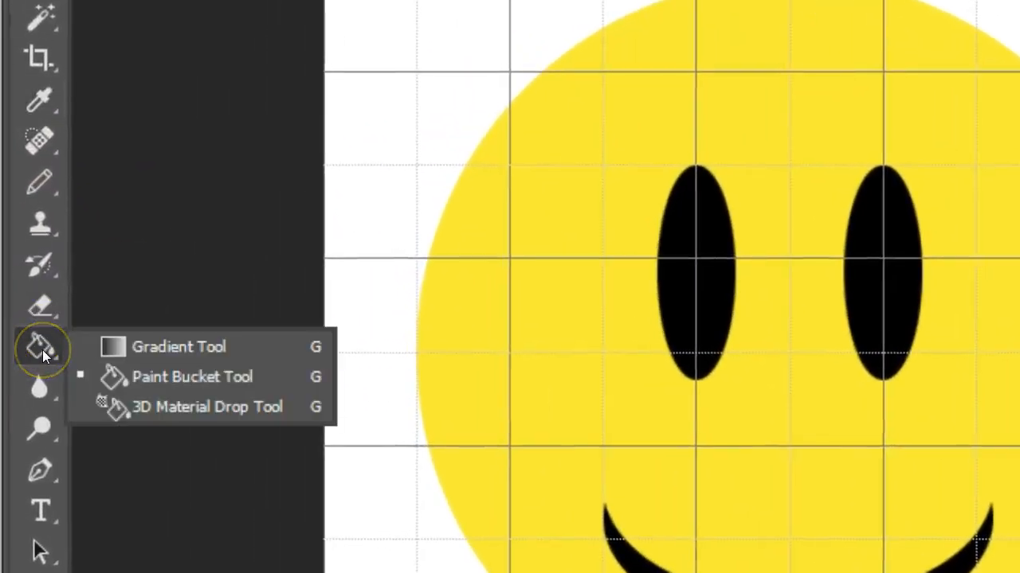
{"action": "left_click", "coordinate": [148, 354]}
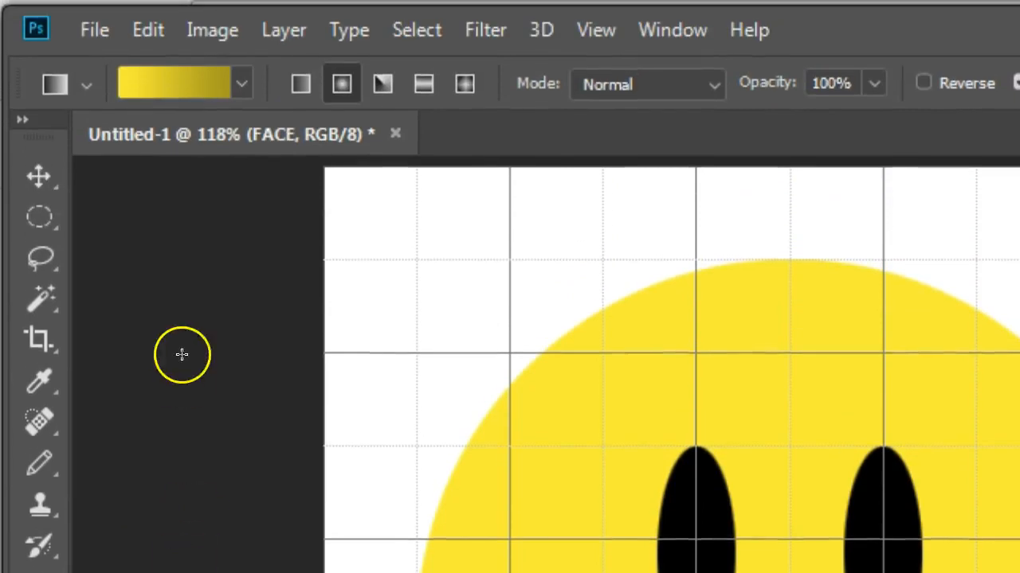
{"action": "left_click", "coordinate": [302, 83]}
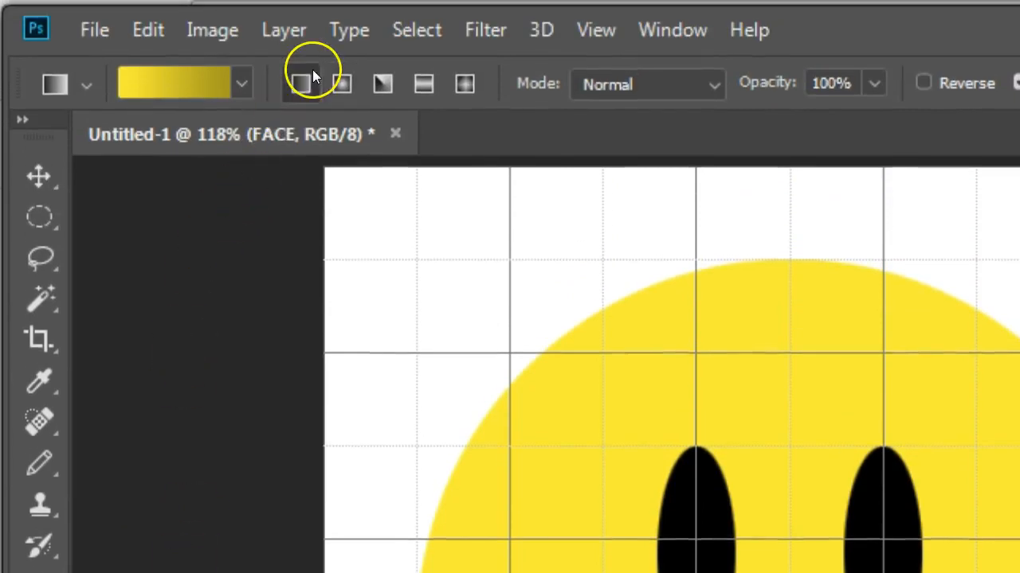
{"action": "left_click", "coordinate": [240, 79]}
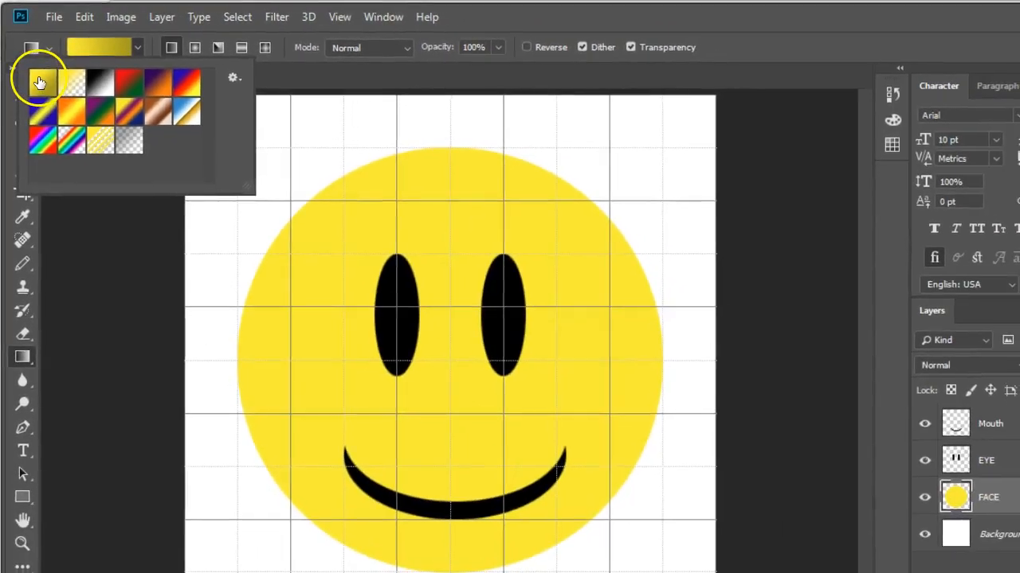
{"action": "left_click", "coordinate": [40, 83]}
Step: Try a linear gradient from top to bottom on the FACE layer, and undo it
{"action": "left_click", "coordinate": [423, 122]}
{"action": "left_click_drag", "start_coordinate": [424, 119], "coordinate": [469, 563]}
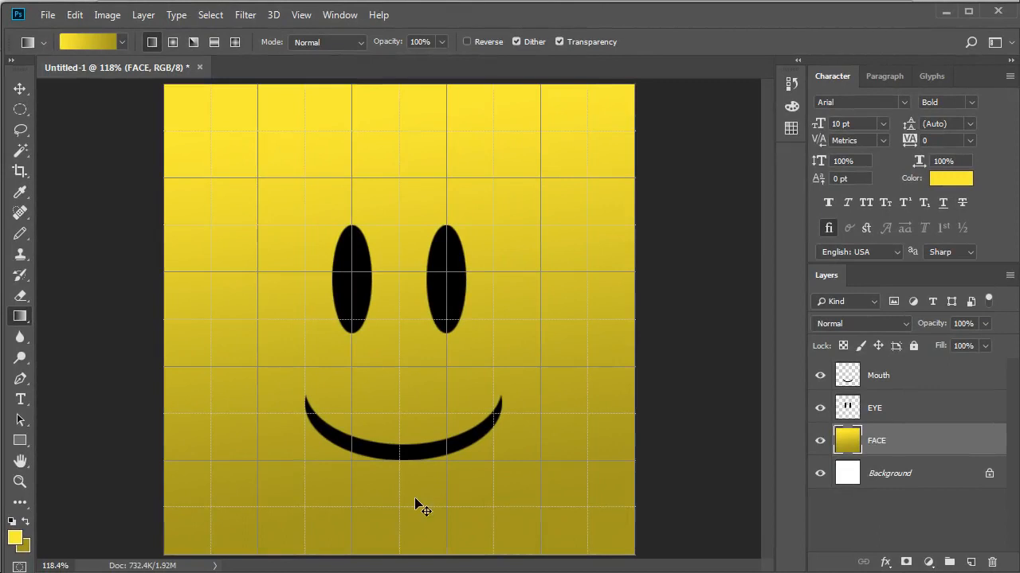
{"action": "key", "text": "ctrl+z"}
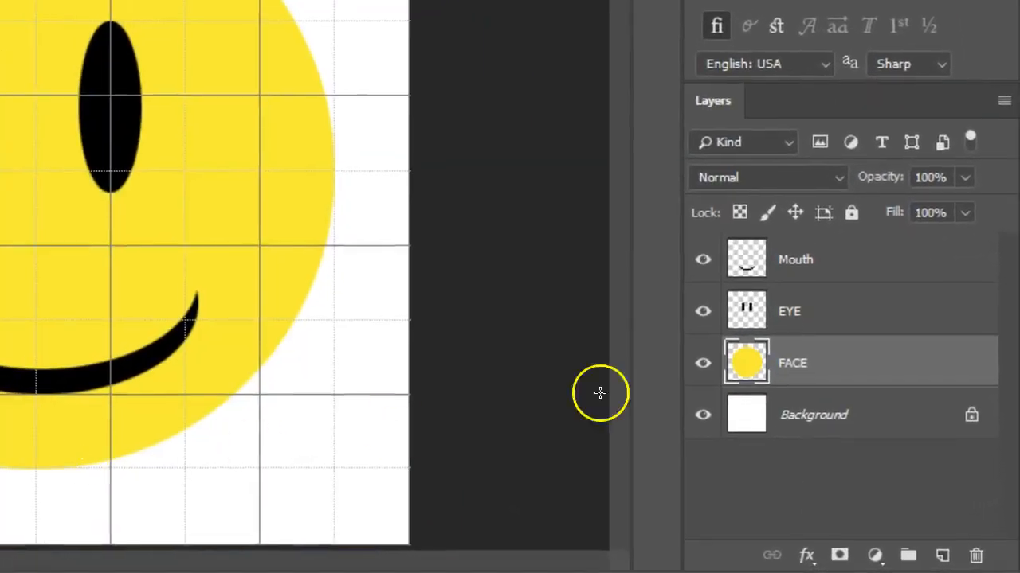
Step: Lock the FACE layer's transparent pixels and apply linear gradients to it, first downward and finally diagonally from upper right to lower left
{"action": "left_click", "coordinate": [739, 214]}
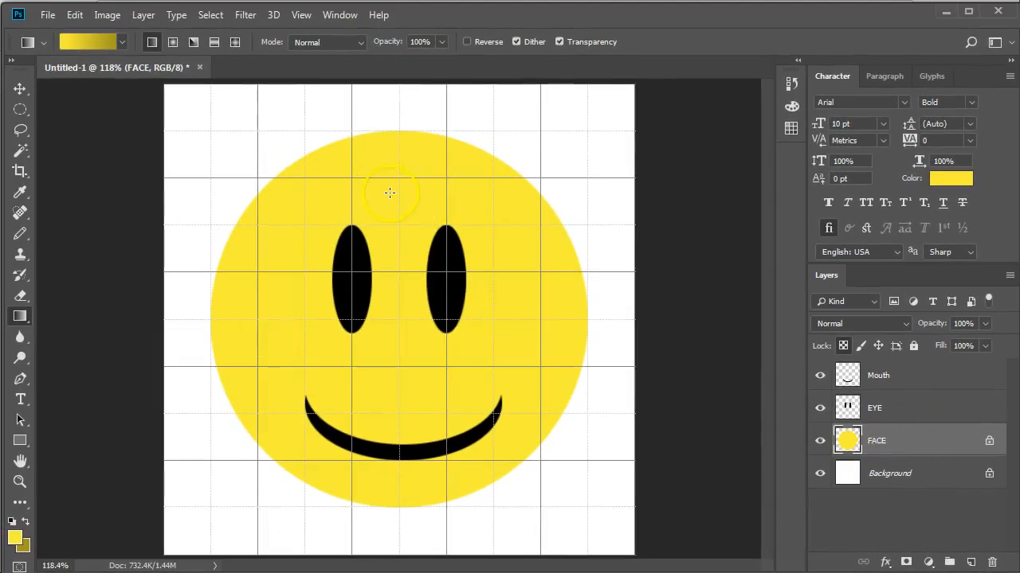
{"action": "left_click_drag", "start_coordinate": [390, 193], "coordinate": [435, 374]}
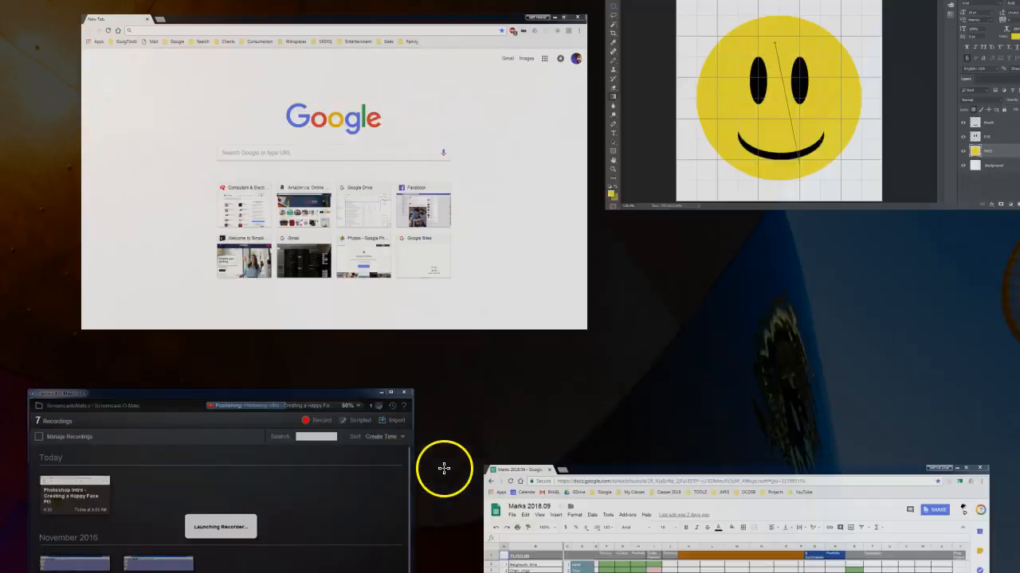
{"action": "left_click_drag", "start_coordinate": [434, 374], "coordinate": [416, 455]}
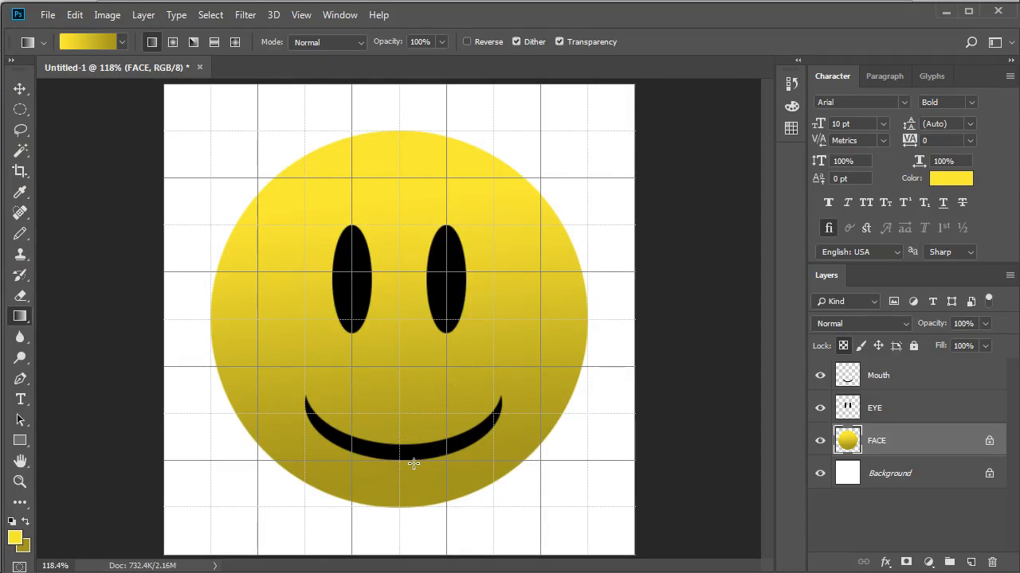
{"action": "left_click_drag", "start_coordinate": [508, 200], "coordinate": [315, 453]}
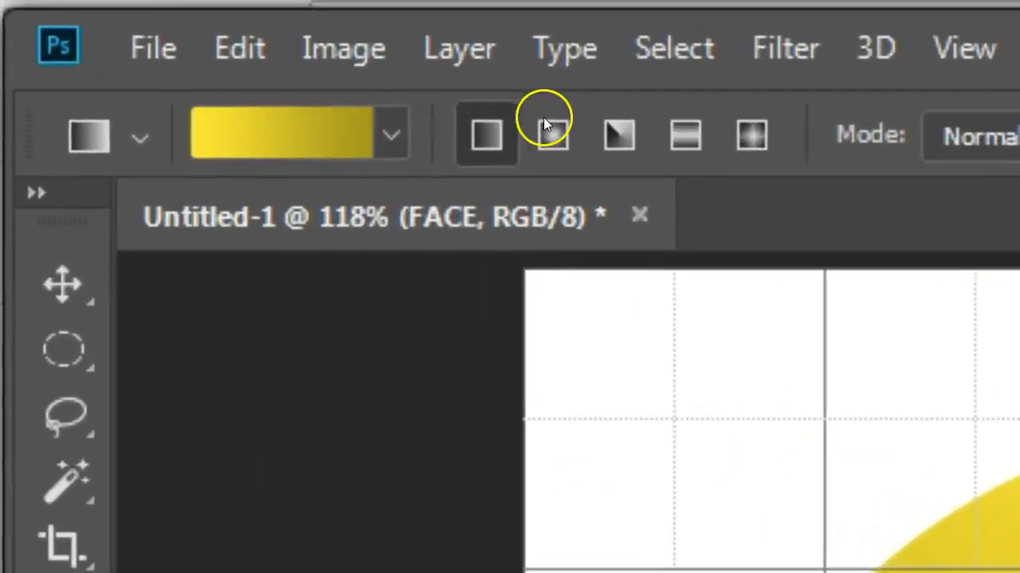
Step: Apply radial gradients to the face, first centred between the eyes and finally from the top of the right eye toward the lower left
{"action": "left_click", "coordinate": [556, 133]}
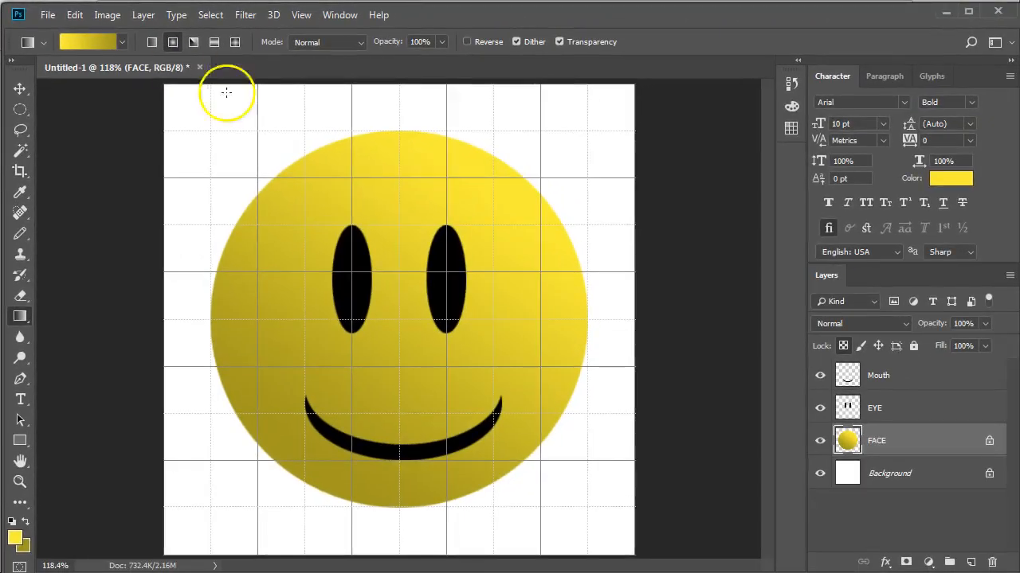
{"action": "left_click_drag", "start_coordinate": [412, 298], "coordinate": [510, 430]}
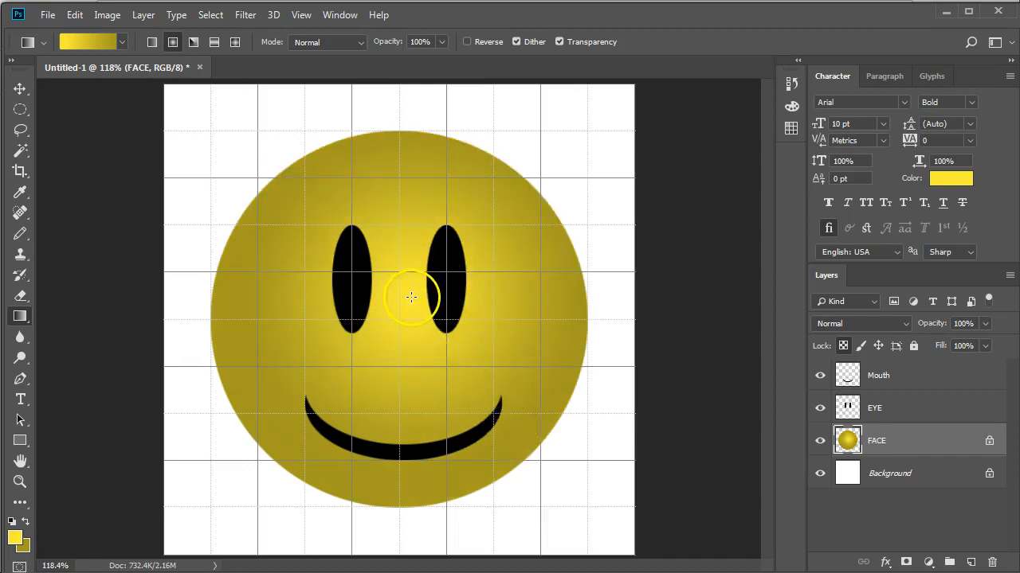
{"action": "left_click_drag", "start_coordinate": [407, 299], "coordinate": [499, 461]}
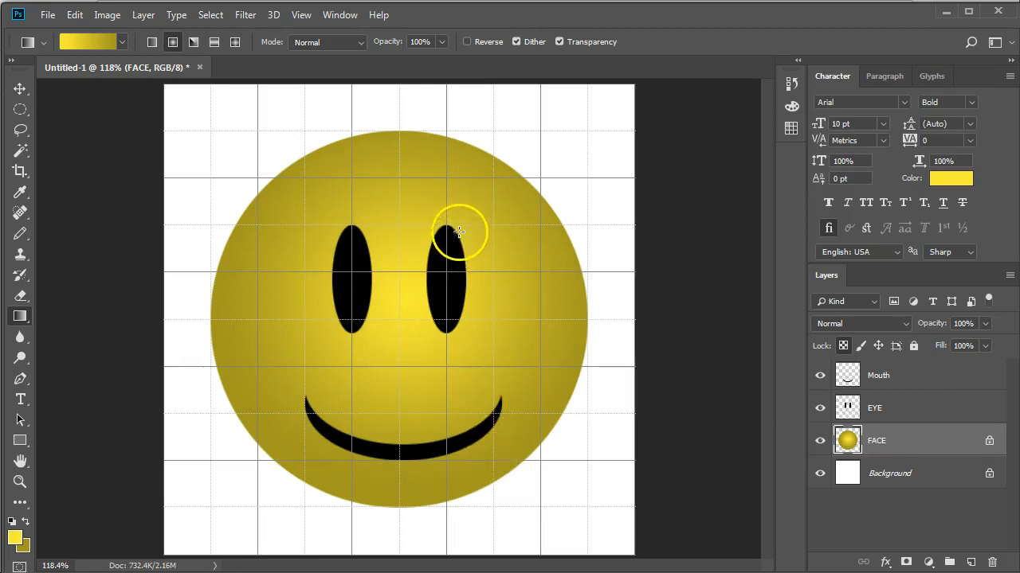
{"action": "left_click_drag", "start_coordinate": [443, 219], "coordinate": [334, 472]}
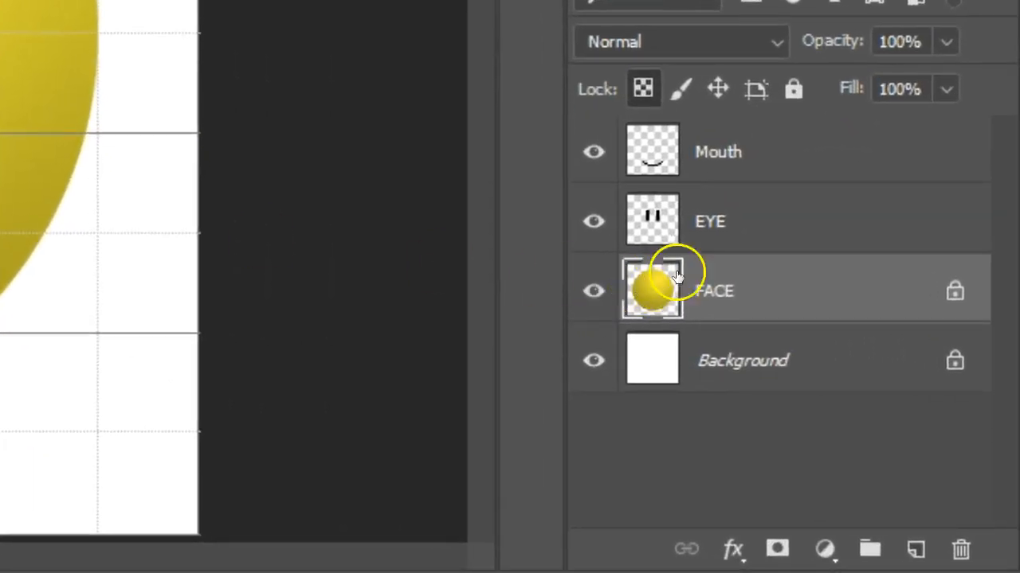
Step: Add a Bevel & Emboss layer style to the EYE layer
{"action": "left_click", "coordinate": [752, 222]}
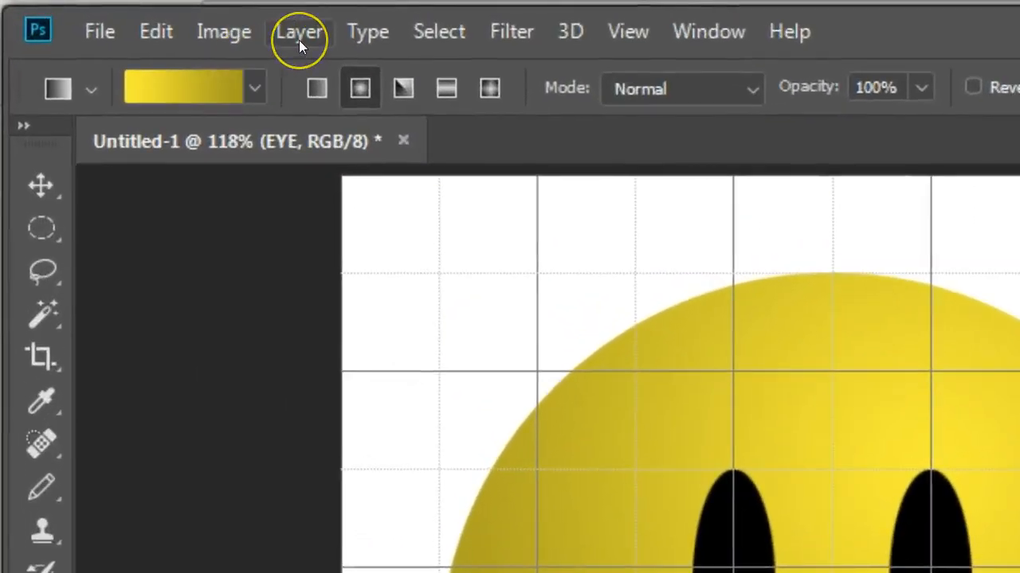
{"action": "left_click", "coordinate": [145, 16]}
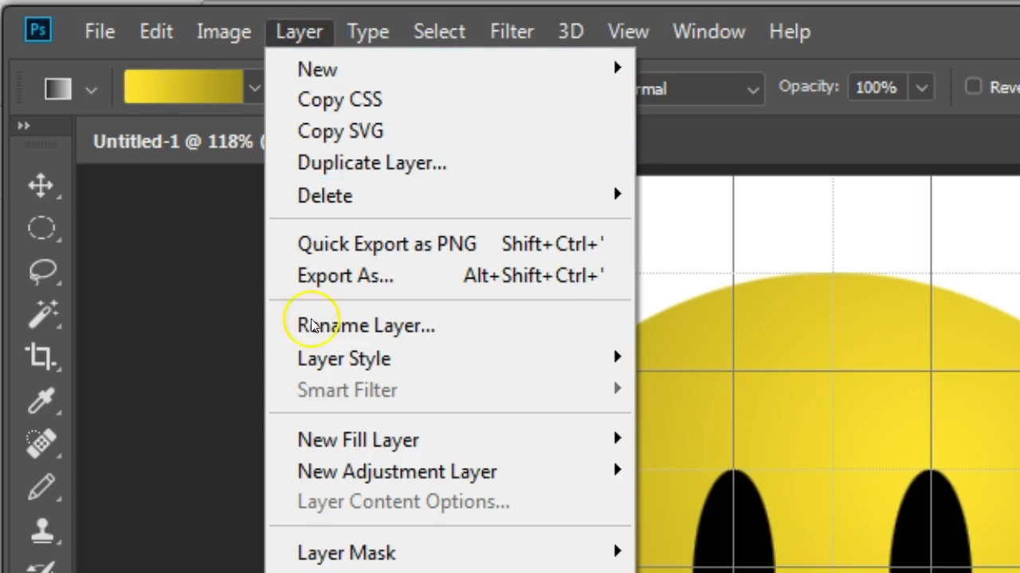
{"action": "mouse_move", "coordinate": [318, 359]}
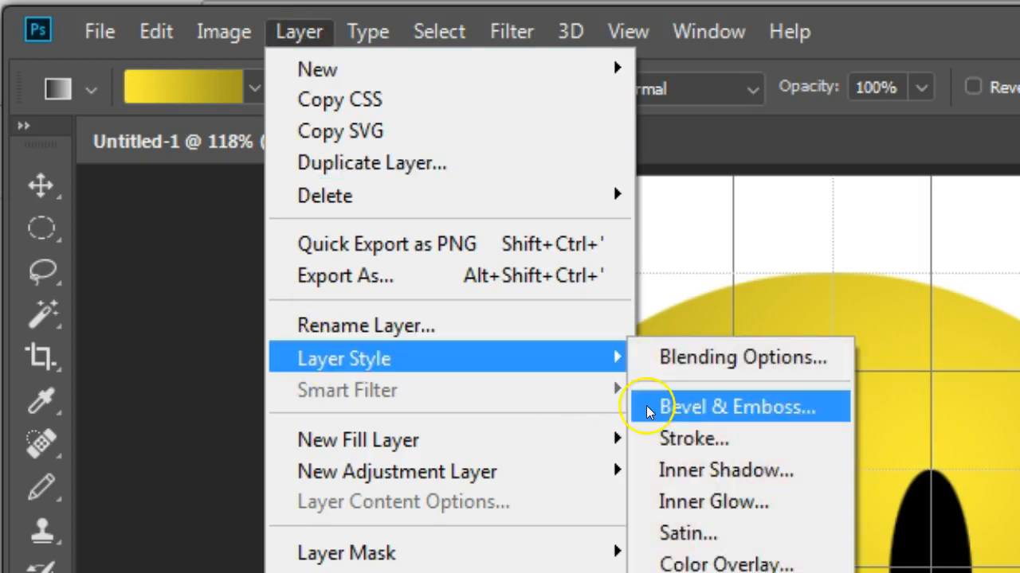
{"action": "left_click", "coordinate": [736, 406]}
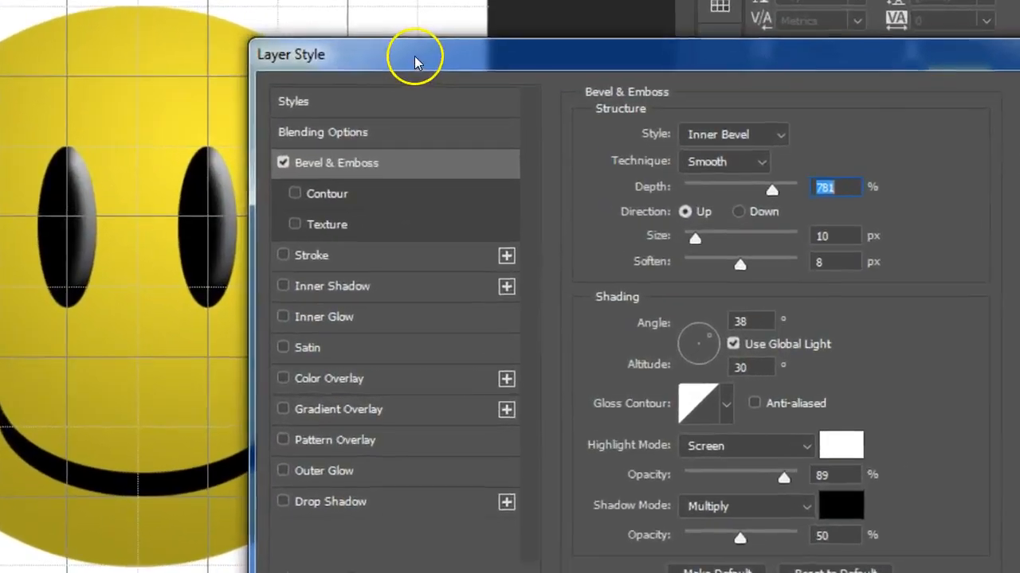
Step: Set the eye bevel's depth to 490%, size to 13 px and highlight opacity to 86%, and apply the style
{"action": "left_click_drag", "start_coordinate": [587, 163], "coordinate": [632, 184]}
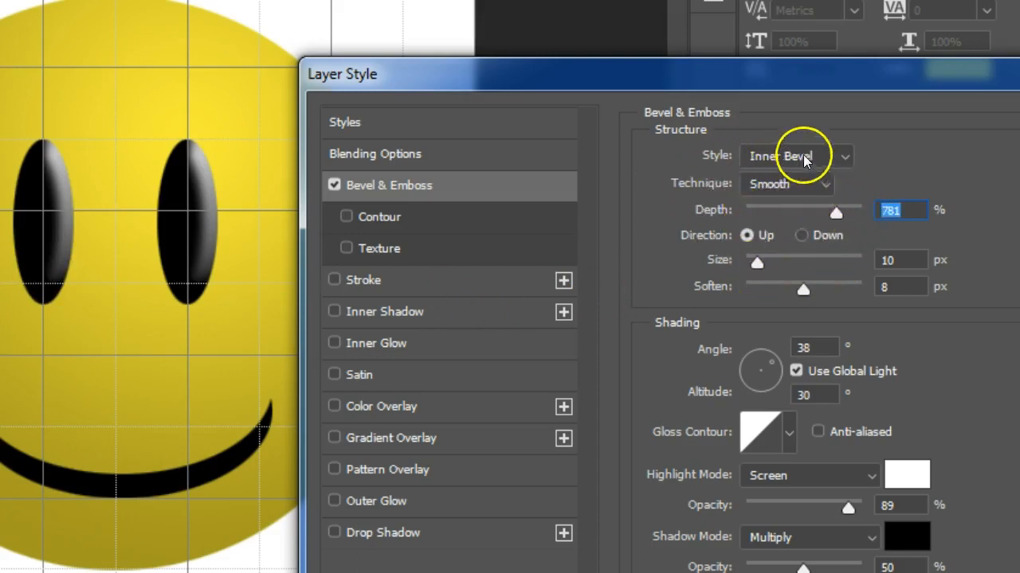
{"action": "mouse_move", "coordinate": [842, 219]}
{"action": "left_mouse_down"}
{"action": "mouse_move", "coordinate": [761, 215]}
{"action": "mouse_move", "coordinate": [814, 211]}
{"action": "mouse_move", "coordinate": [802, 215]}
{"action": "left_mouse_up"}
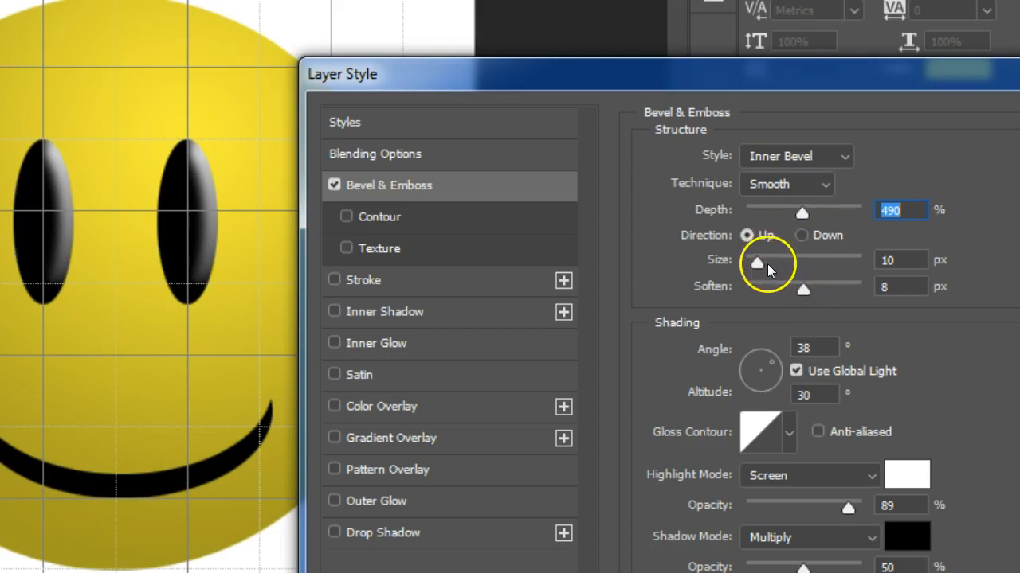
{"action": "mouse_move", "coordinate": [751, 263]}
{"action": "left_mouse_down"}
{"action": "mouse_move", "coordinate": [802, 263]}
{"action": "mouse_move", "coordinate": [758, 275]}
{"action": "left_mouse_up"}
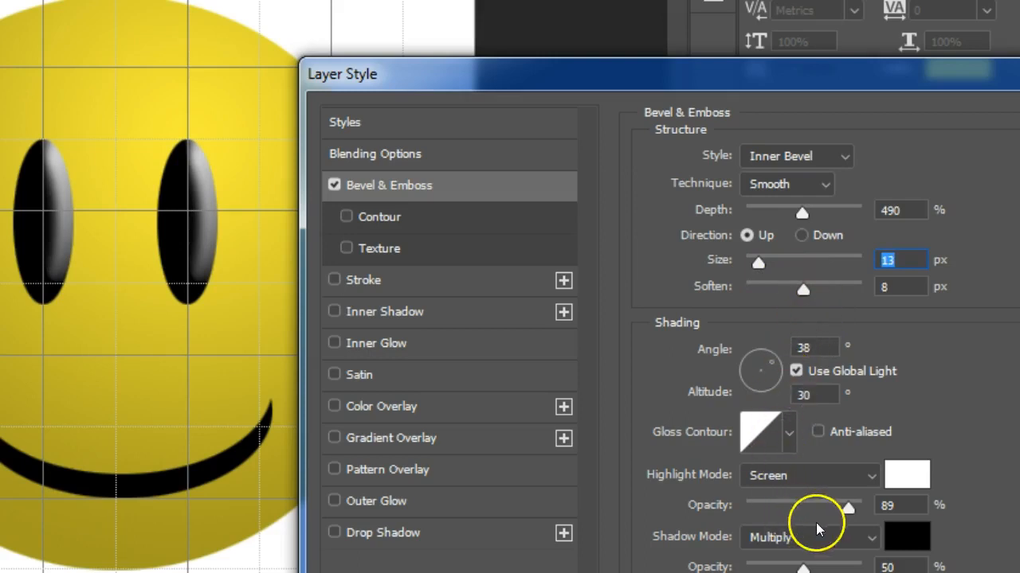
{"action": "mouse_move", "coordinate": [846, 510]}
{"action": "left_mouse_down"}
{"action": "mouse_move", "coordinate": [757, 510]}
{"action": "mouse_move", "coordinate": [846, 516]}
{"action": "left_mouse_up"}
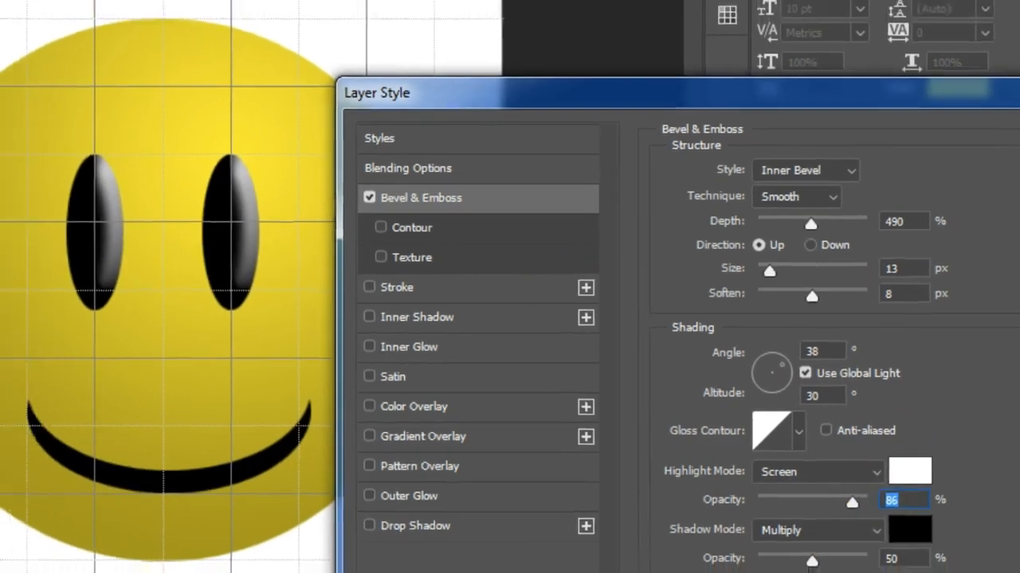
{"action": "left_click", "coordinate": [1014, 123]}
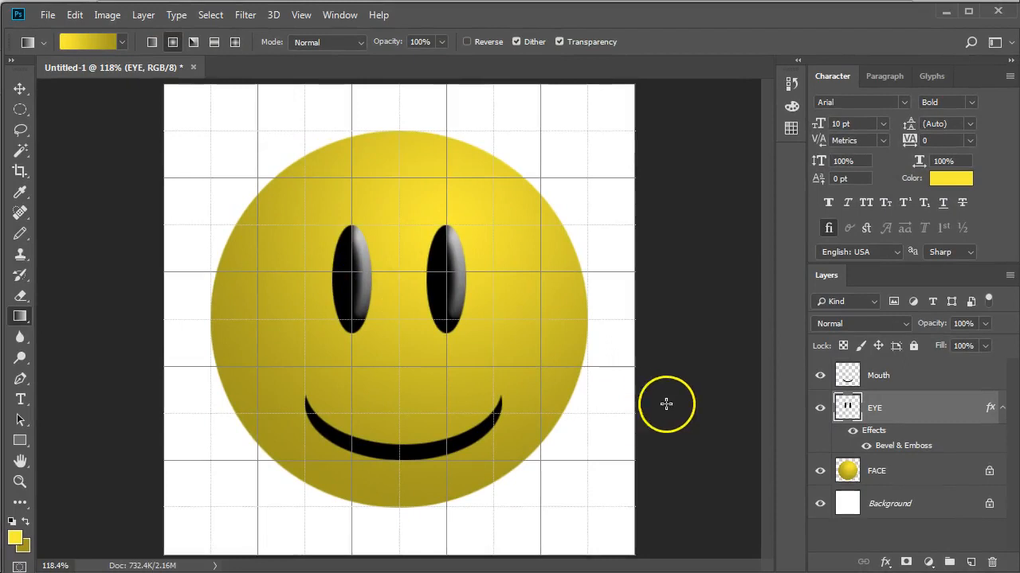
Step: Add a Drop Shadow layer style to the FACE layer, keeping the canvas in view beside the style settings
{"action": "left_click", "coordinate": [920, 472]}
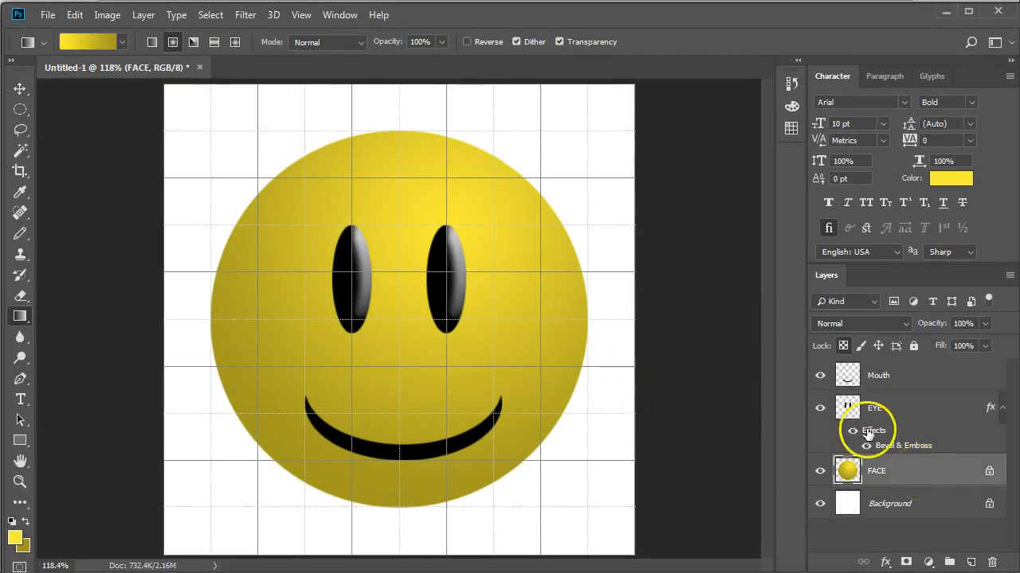
{"action": "left_click", "coordinate": [151, 17]}
{"action": "mouse_move", "coordinate": [161, 178]}
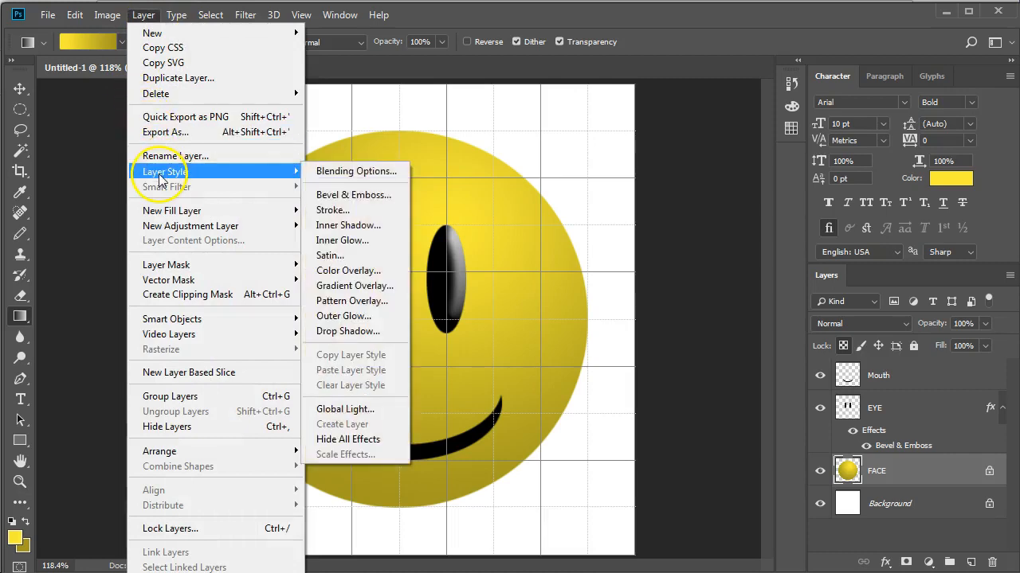
{"action": "left_click", "coordinate": [363, 331]}
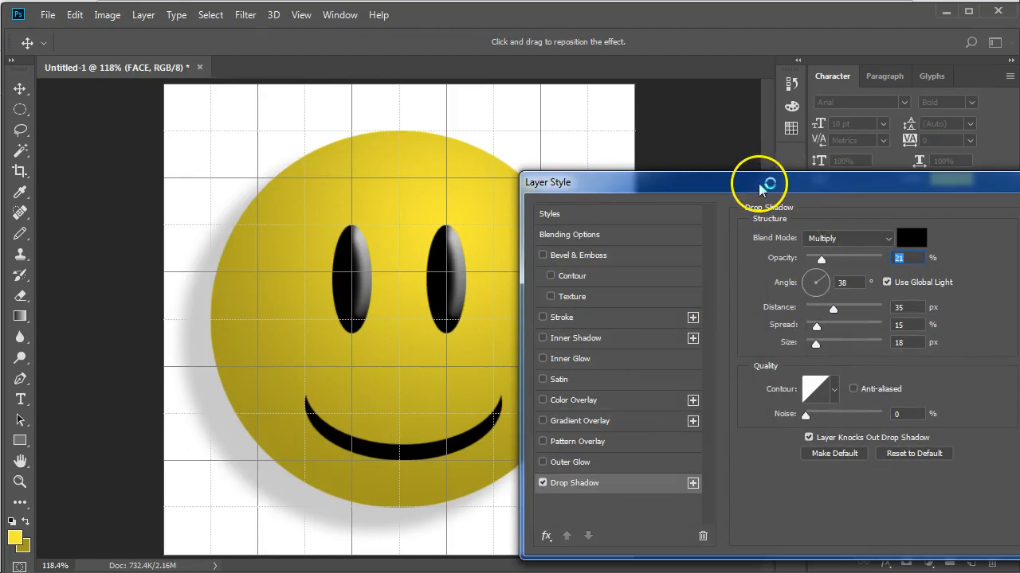
{"action": "left_click_drag", "start_coordinate": [760, 187], "coordinate": [789, 151]}
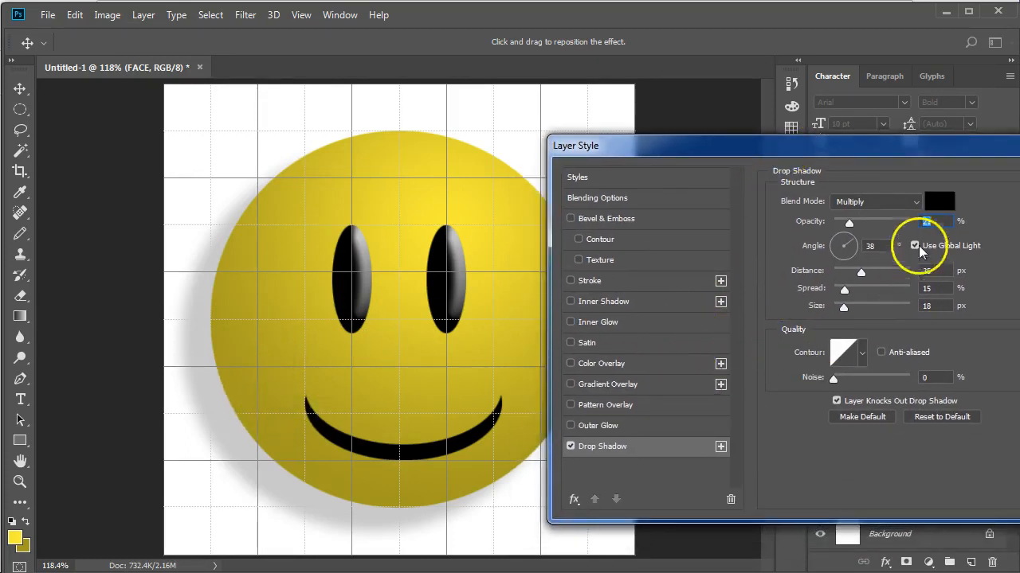
Step: Set the face shadow's angle to 47° and distance to 26 px, and apply the style
{"action": "left_click", "coordinate": [852, 240]}
{"action": "mouse_move", "coordinate": [853, 239]}
{"action": "left_mouse_down"}
{"action": "mouse_move", "coordinate": [845, 227]}
{"action": "mouse_move", "coordinate": [860, 238]}
{"action": "left_mouse_up"}
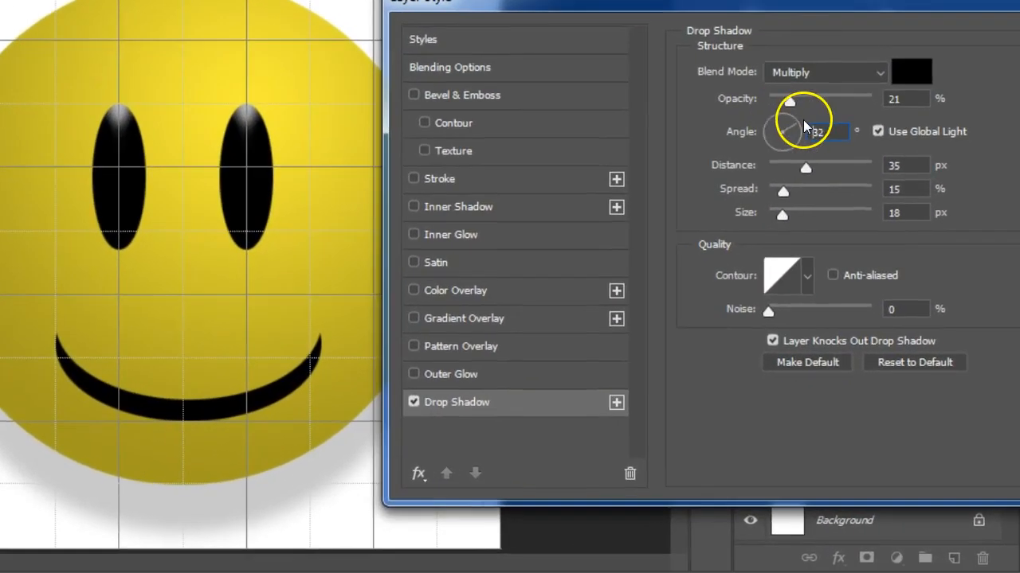
{"action": "left_click", "coordinate": [798, 115]}
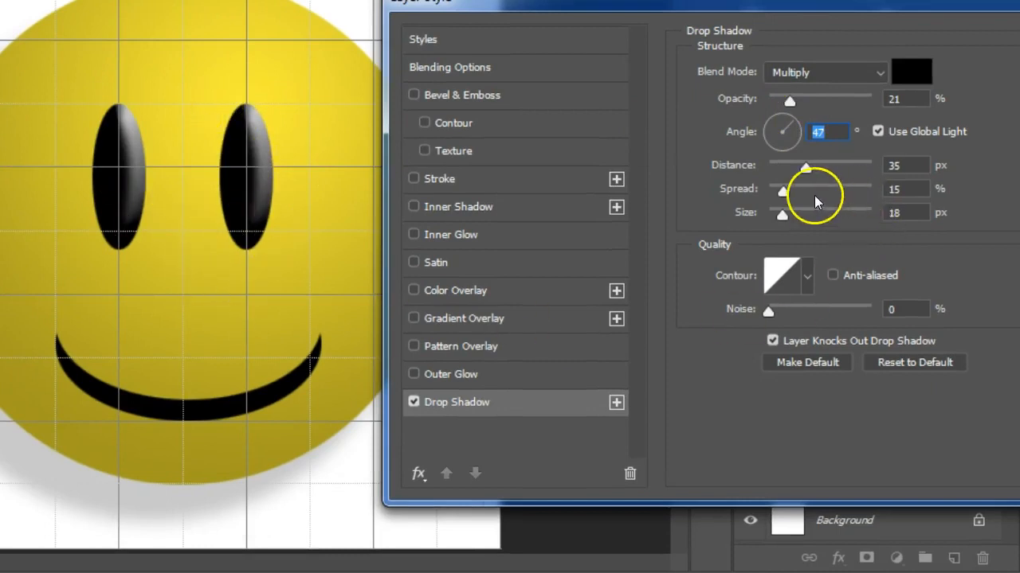
{"action": "mouse_move", "coordinate": [806, 169]}
{"action": "left_mouse_down"}
{"action": "mouse_move", "coordinate": [788, 175]}
{"action": "mouse_move", "coordinate": [796, 167]}
{"action": "left_mouse_up"}
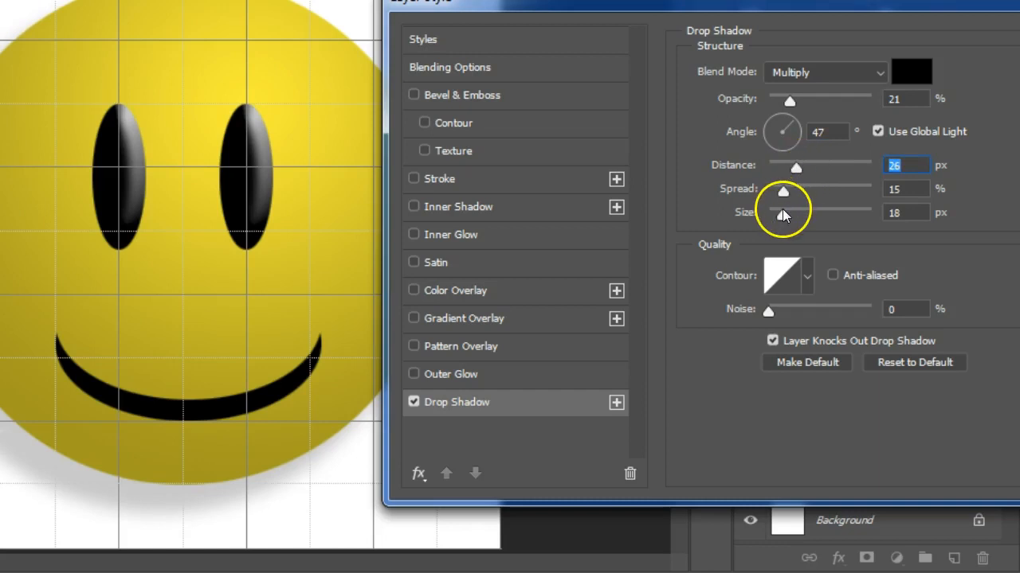
{"action": "key", "text": "Return"}
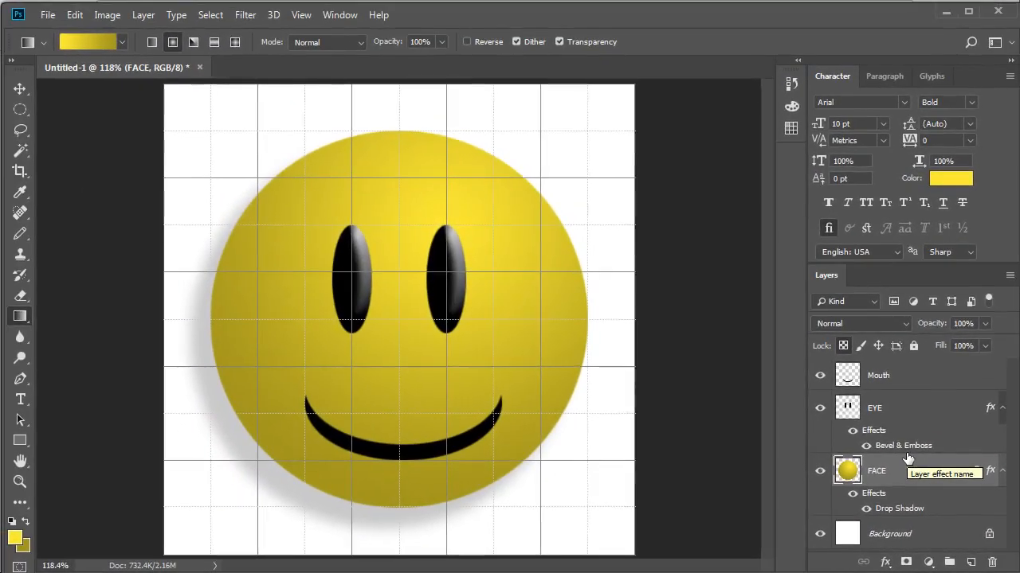
Step: Save the document in Photoshop format with maximum compatibility, naming it with the author's name followed by Happy Face Emoji
{"action": "left_click", "coordinate": [48, 14]}
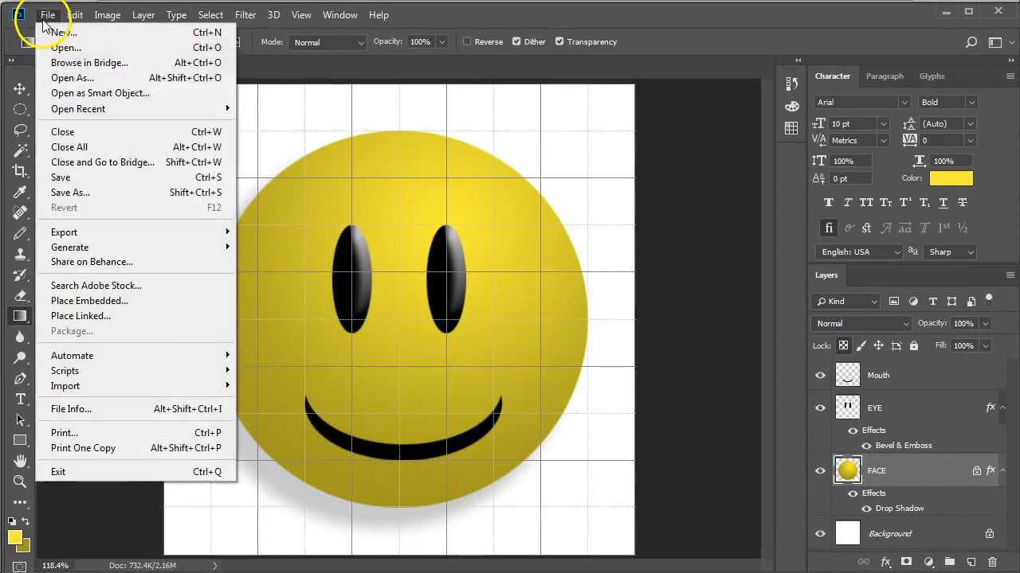
{"action": "left_click", "coordinate": [50, 177]}
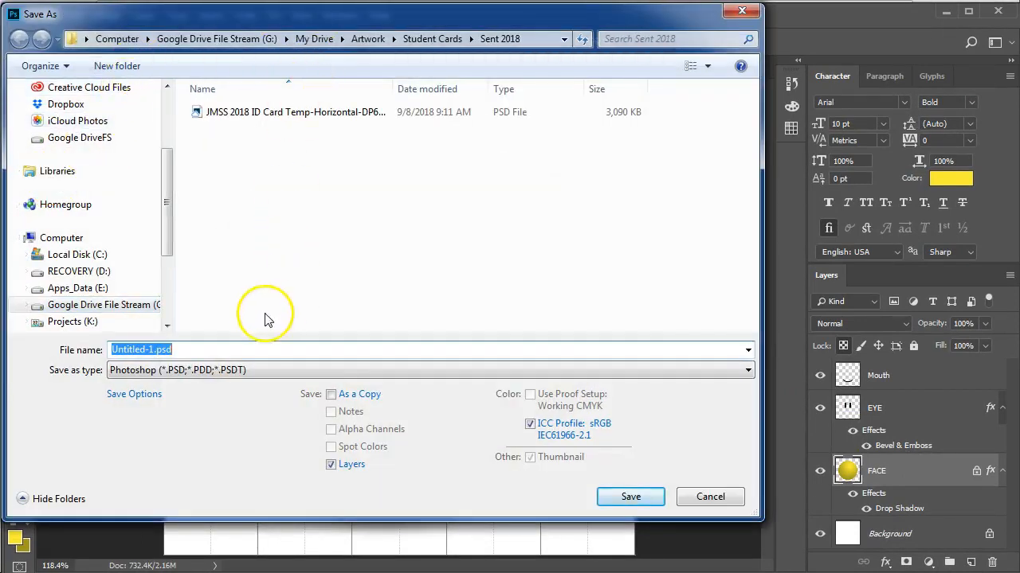
{"action": "type", "text": "MayJ Happy Face"}
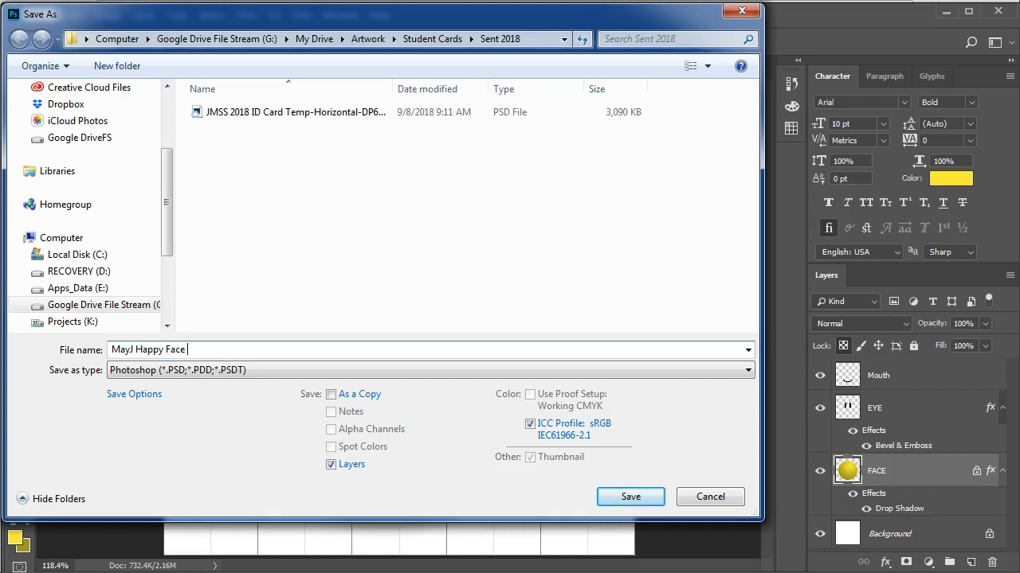
{"action": "type", "text": "Emoji"}
{"action": "key", "text": "Return"}
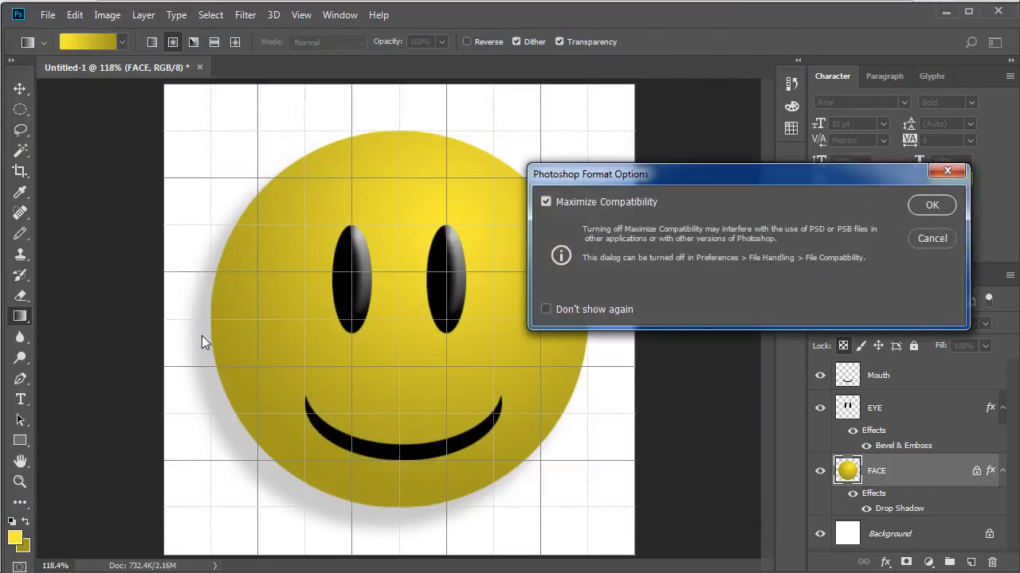
{"action": "left_click", "coordinate": [930, 205]}
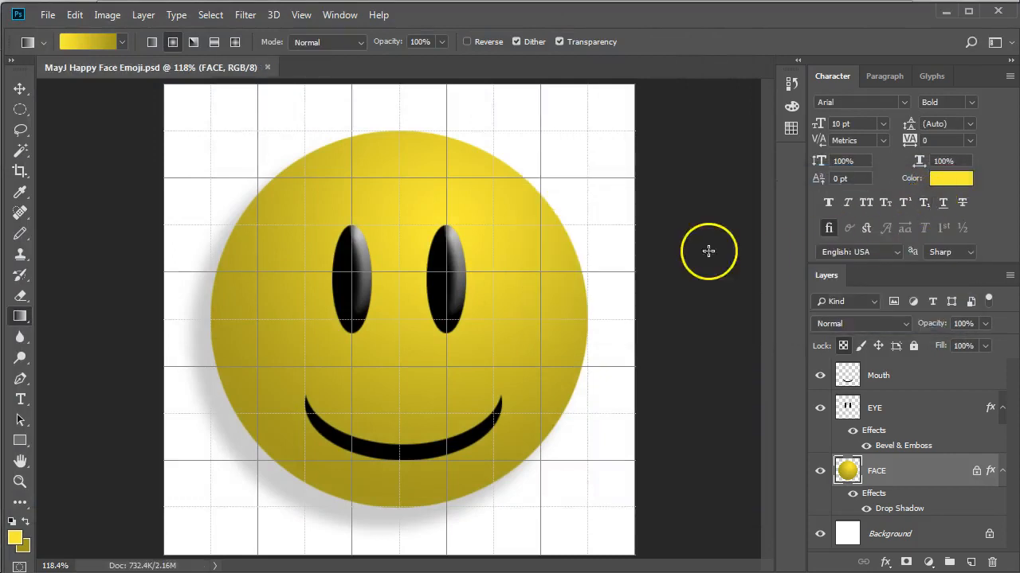
Step: Create a new layer above the Mouth layer and name it Eyebrows
{"action": "left_click", "coordinate": [954, 384]}
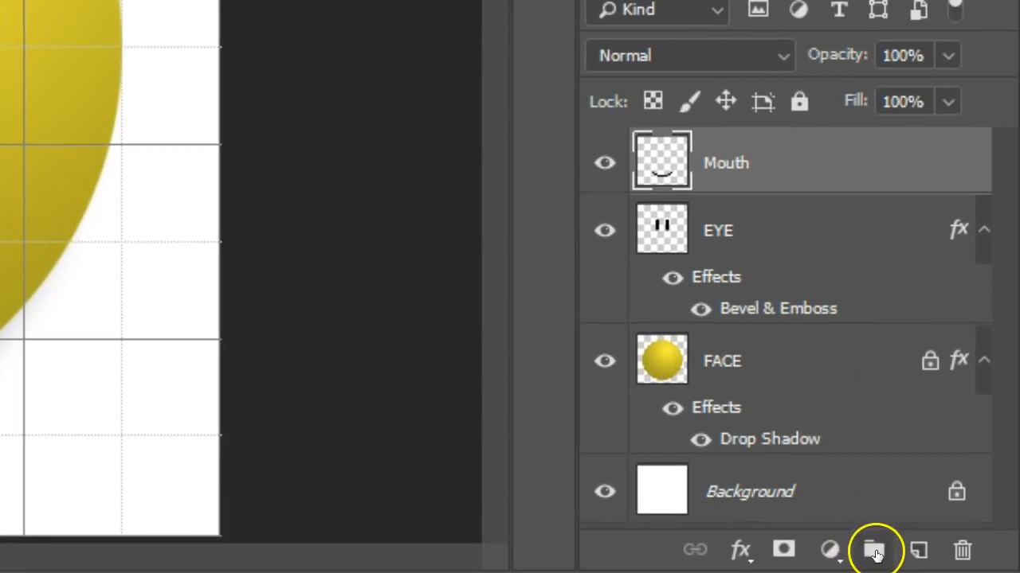
{"action": "left_click", "coordinate": [918, 550]}
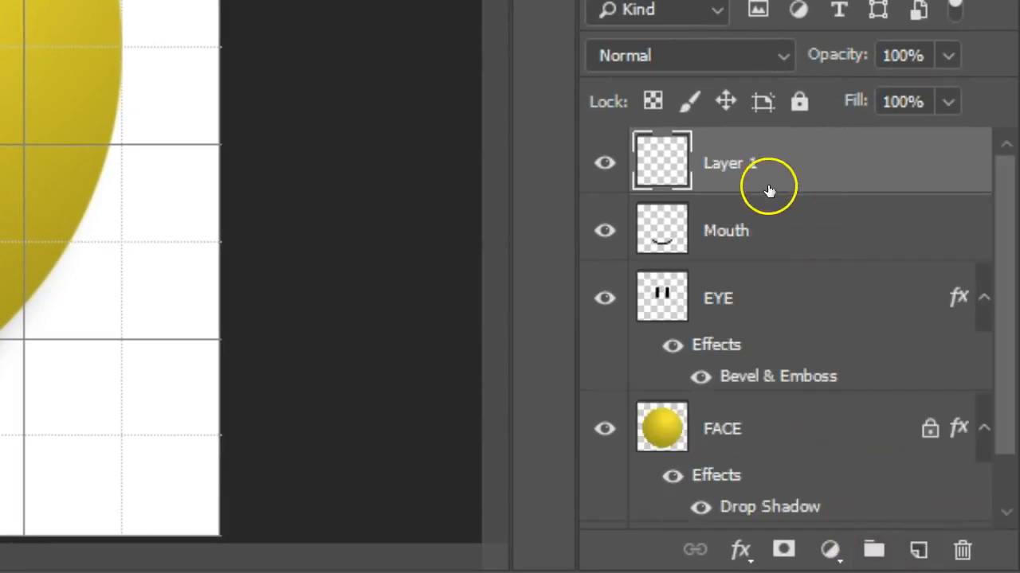
{"action": "double_click", "coordinate": [738, 169]}
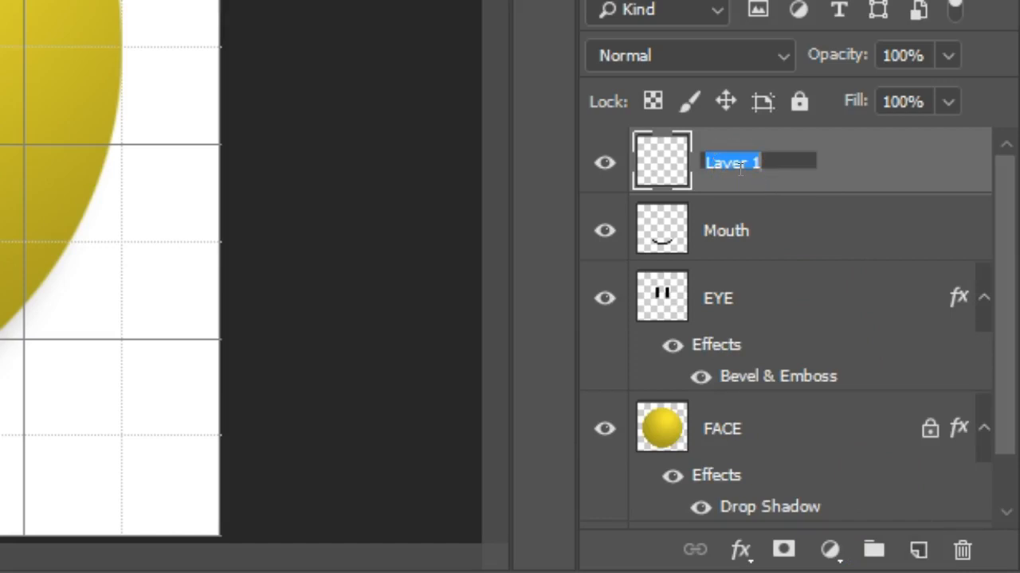
{"action": "type", "text": "Yebrows"}
{"action": "key", "text": "Return"}
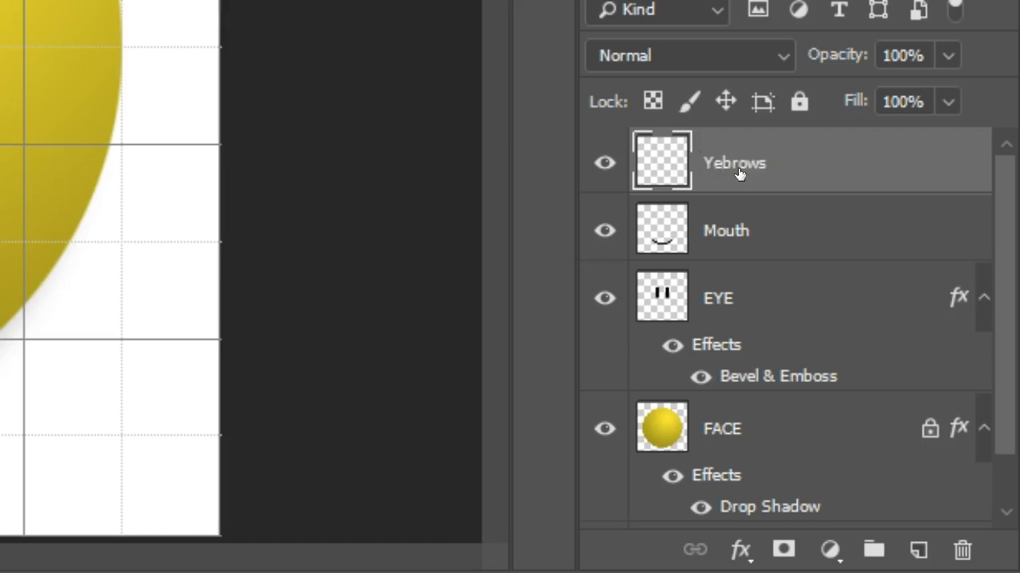
{"action": "double_click", "coordinate": [740, 164]}
{"action": "type", "text": "Eye"}
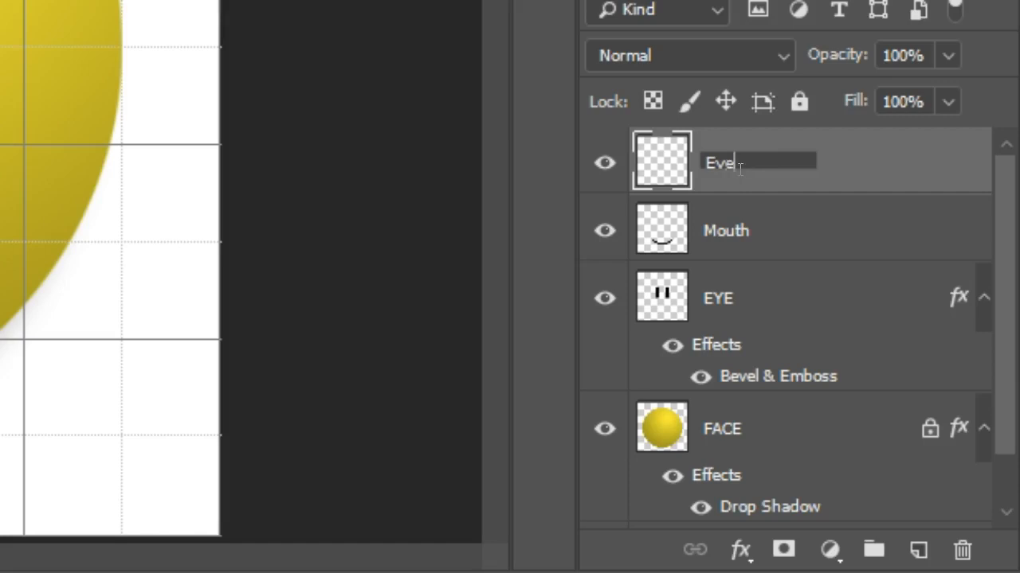
{"action": "type", "text": "brows"}
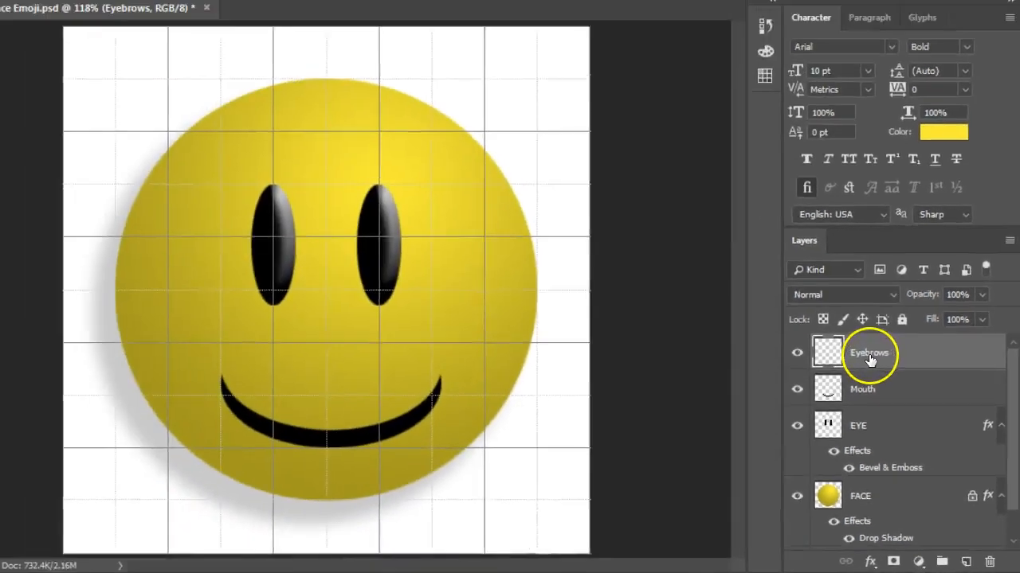
{"action": "key", "text": "Return"}
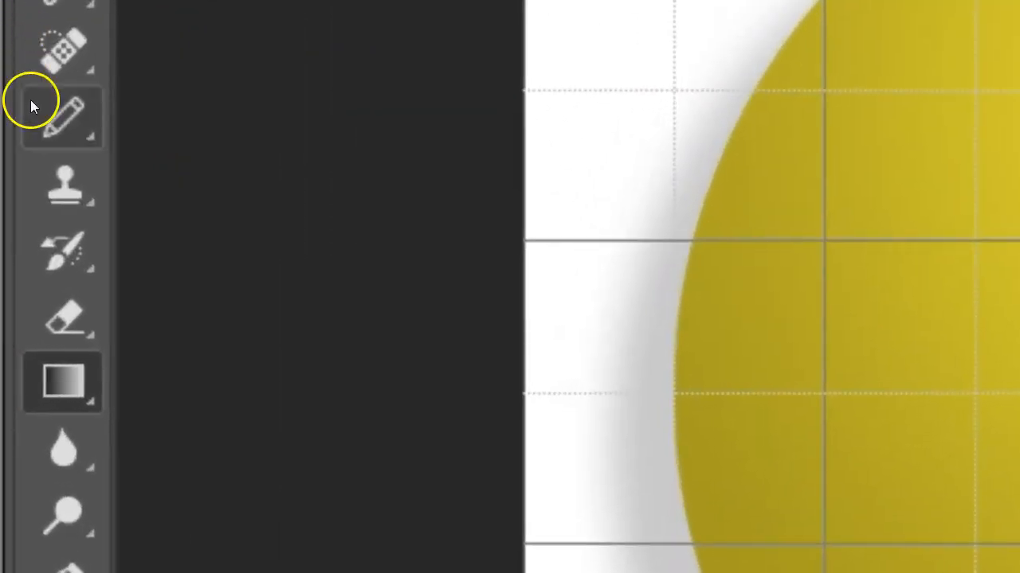
Step: Outline a closed, slanted four-sided eyebrow above the left eye with the Pencil tool, using the default black foreground color
{"action": "left_click", "coordinate": [24, 192]}
{"action": "left_click", "coordinate": [237, 116]}
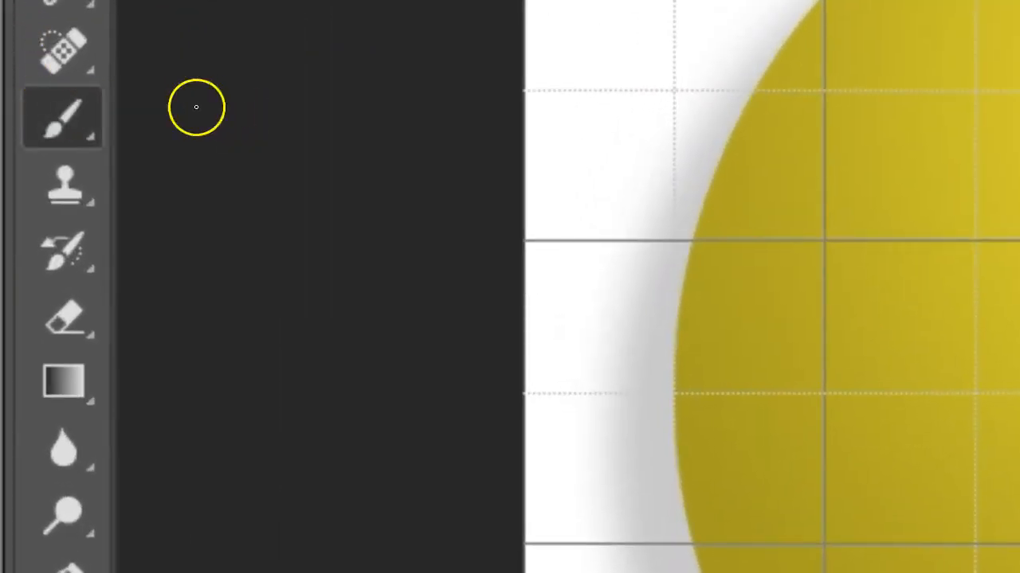
{"action": "left_click", "coordinate": [66, 102]}
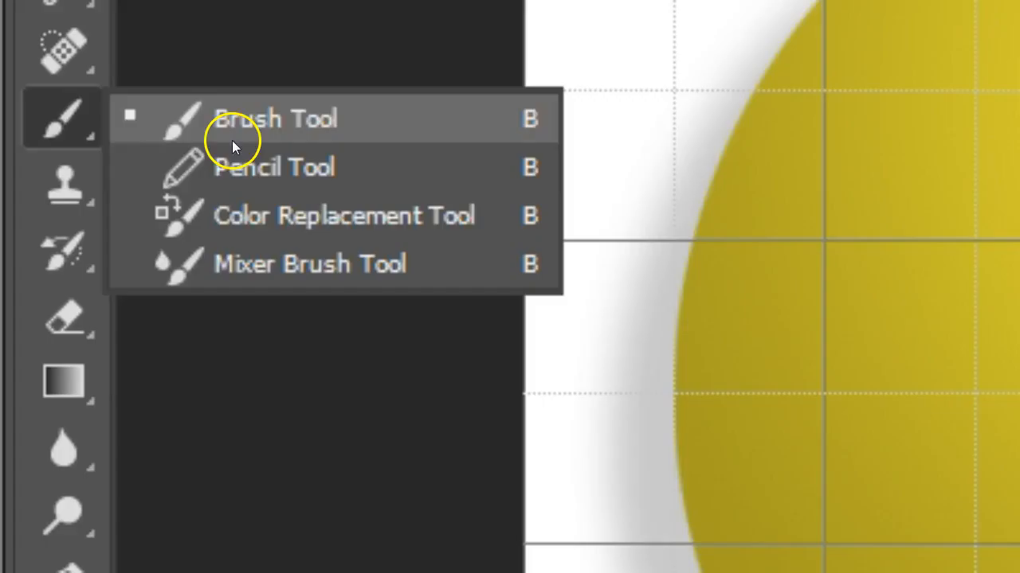
{"action": "left_click", "coordinate": [226, 143]}
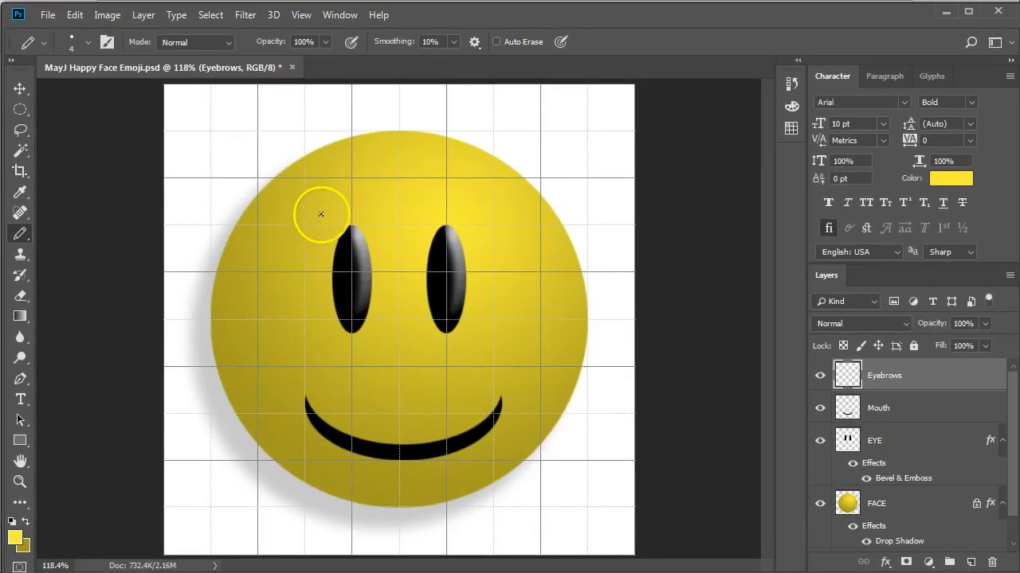
{"action": "left_click_drag", "start_coordinate": [347, 209], "coordinate": [423, 208]}
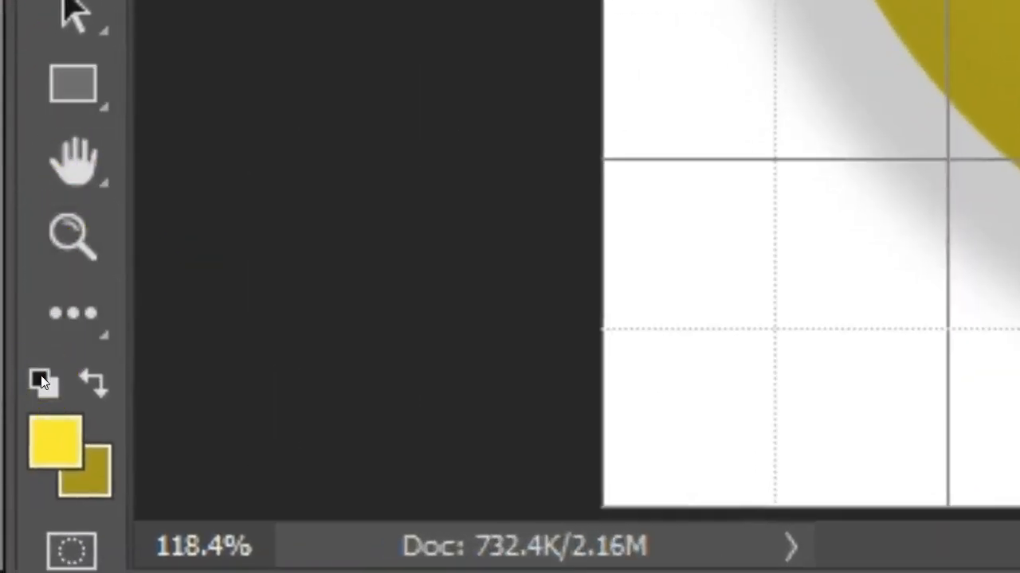
{"action": "left_click", "coordinate": [41, 381]}
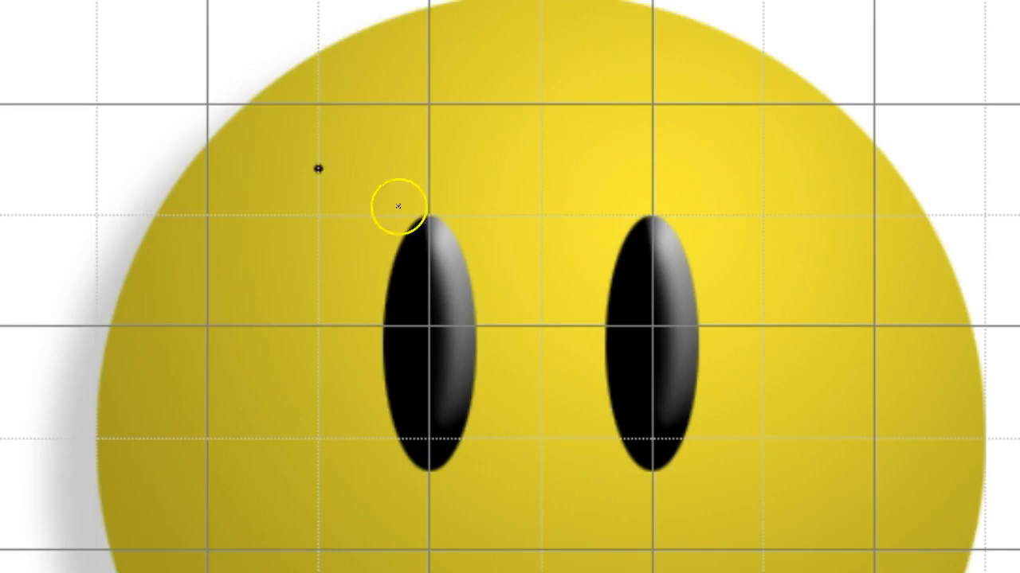
{"action": "left_click", "coordinate": [494, 215]}
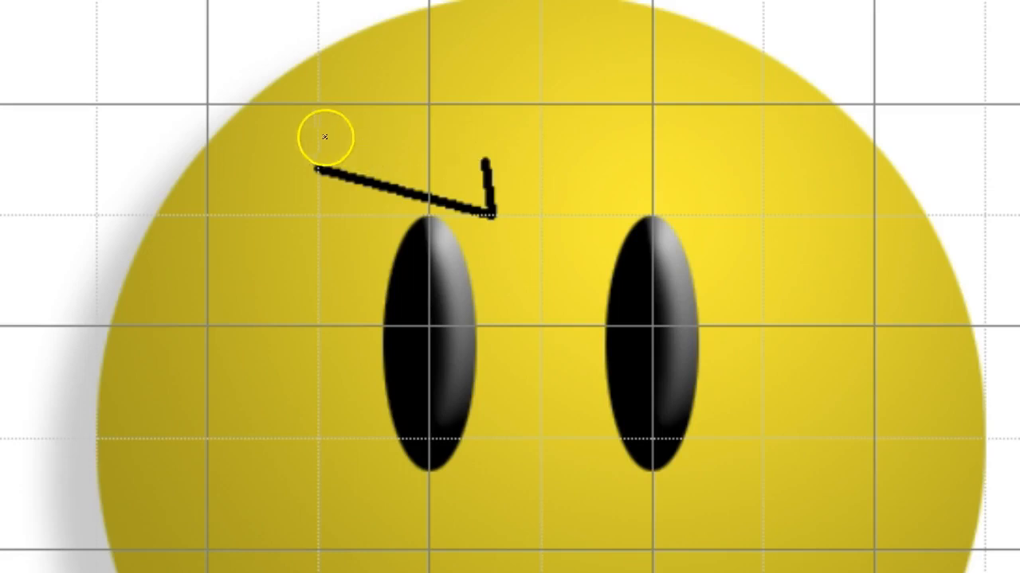
{"action": "left_click", "coordinate": [360, 103]}
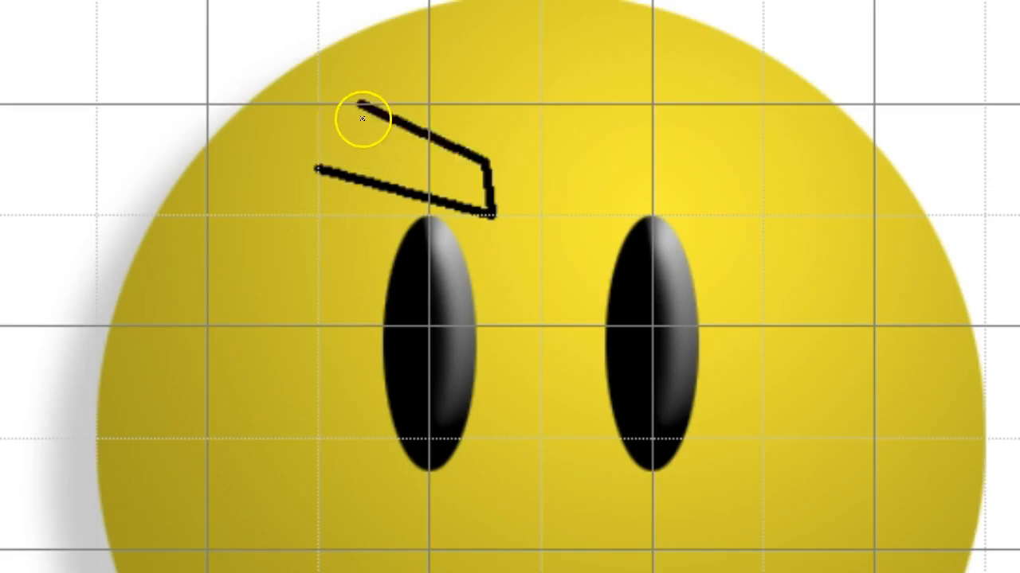
{"action": "left_click", "coordinate": [319, 168]}
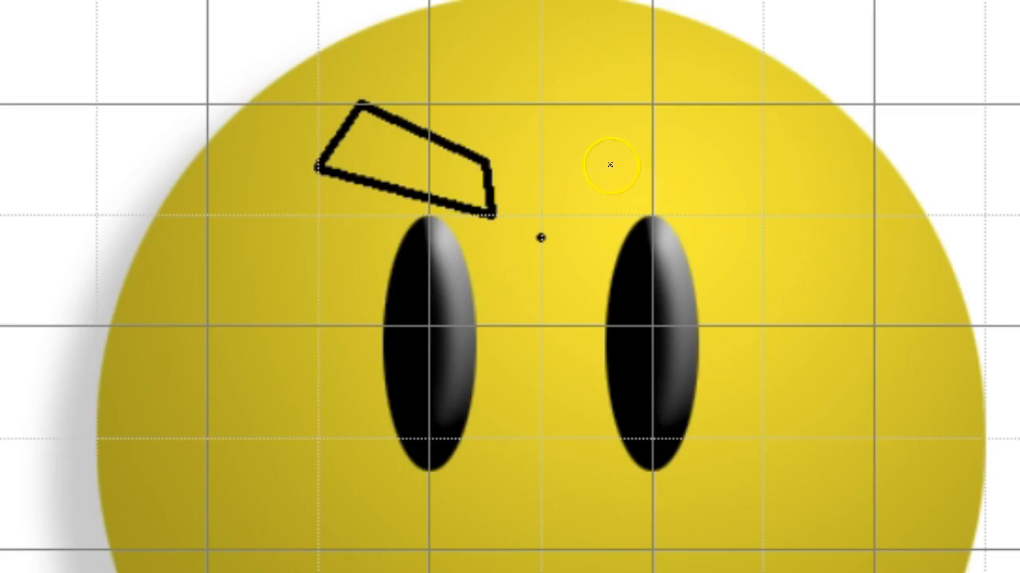
Step: Mark the right eyebrow's starting point between the eyes and turn off snapping to the grid
{"action": "left_click", "coordinate": [564, 247]}
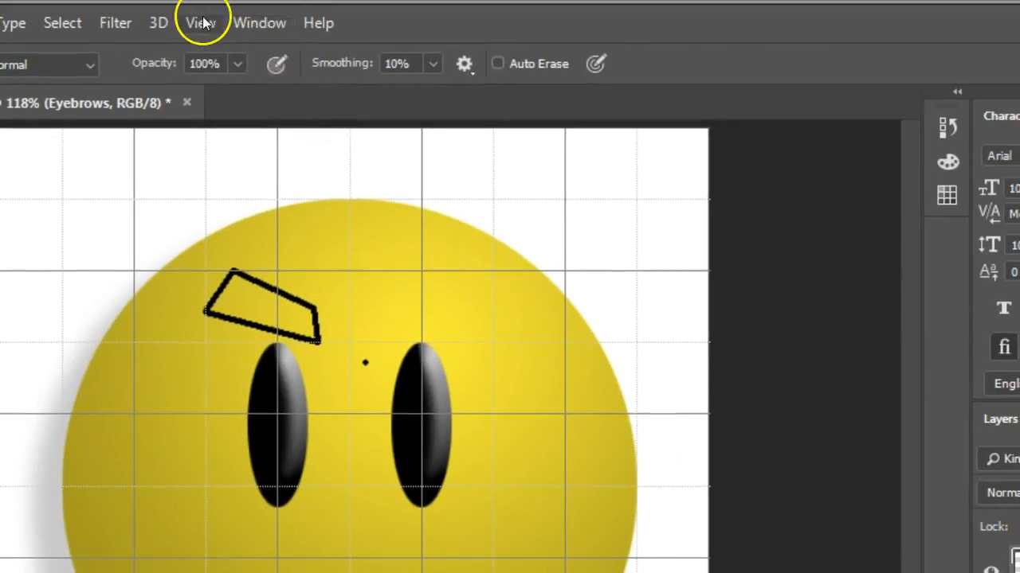
{"action": "left_click", "coordinate": [202, 22]}
{"action": "left_click", "coordinate": [203, 22]}
{"action": "left_click", "coordinate": [191, 24]}
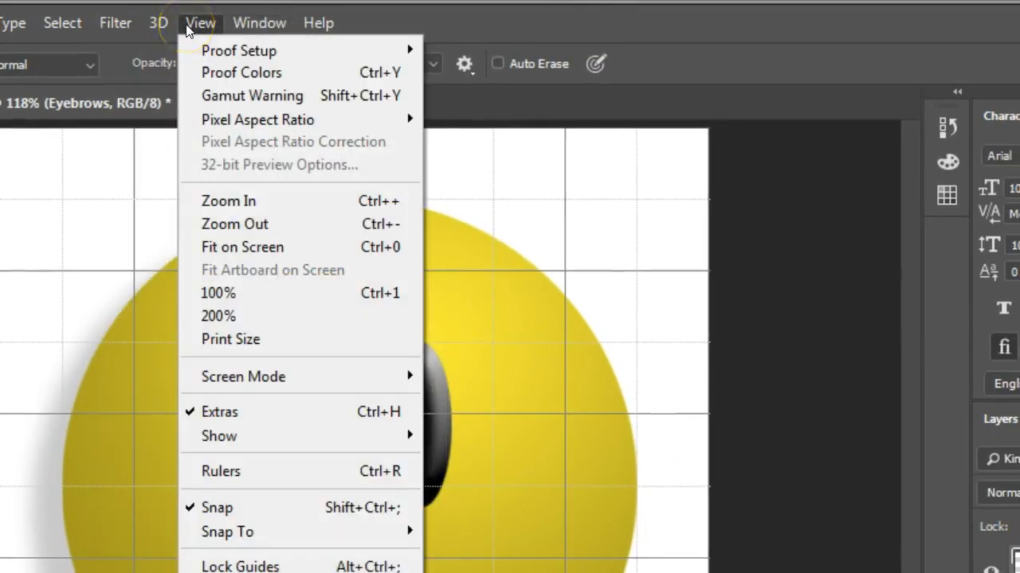
{"action": "mouse_move", "coordinate": [235, 536]}
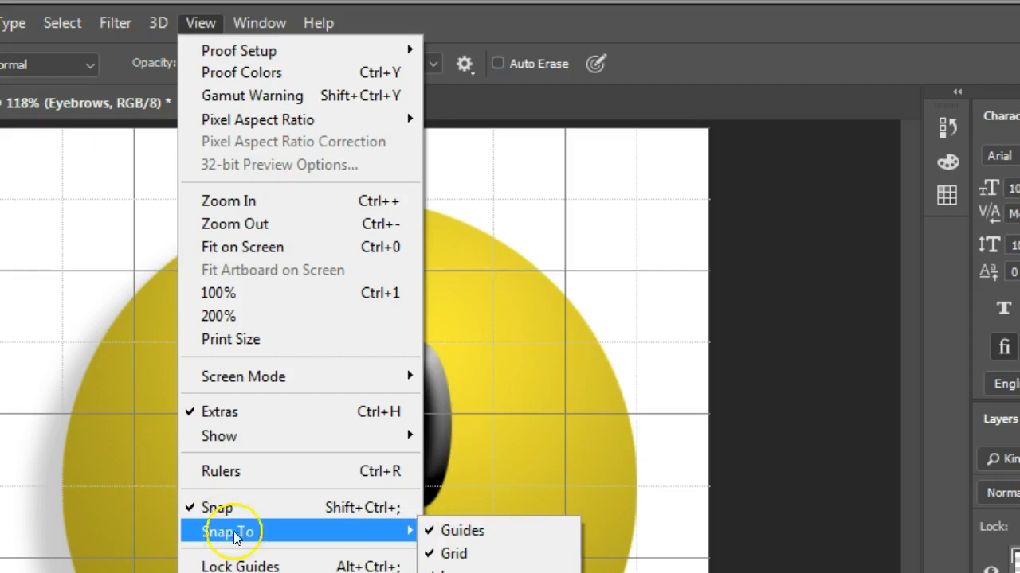
{"action": "left_click", "coordinate": [461, 555]}
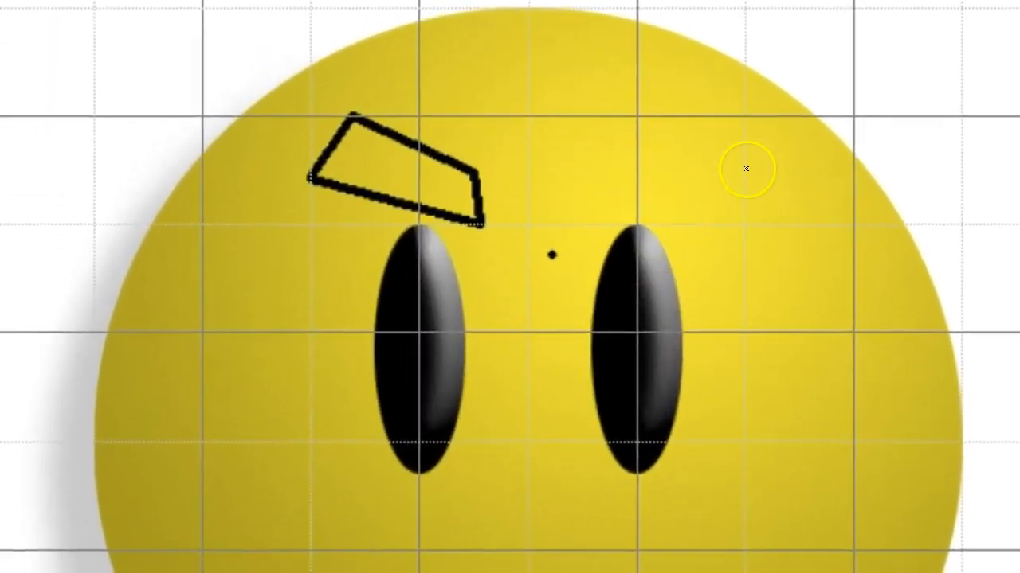
Step: Outline the right eyebrow from its starting point as a closed four-sided shape with straight pencil lines, slanting up towards the outer side
{"action": "left_click", "coordinate": [742, 169]}
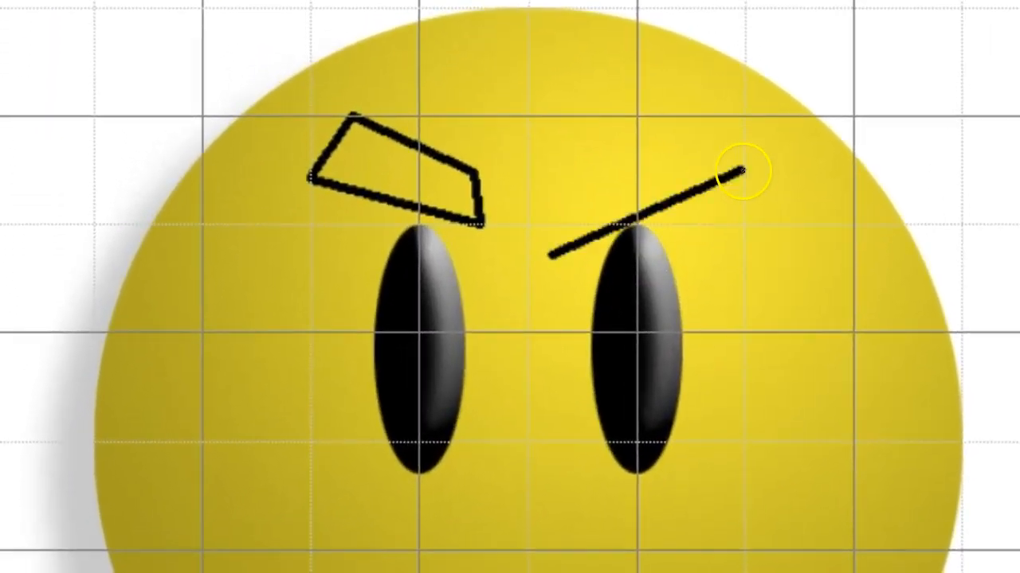
{"action": "left_click", "coordinate": [678, 86]}
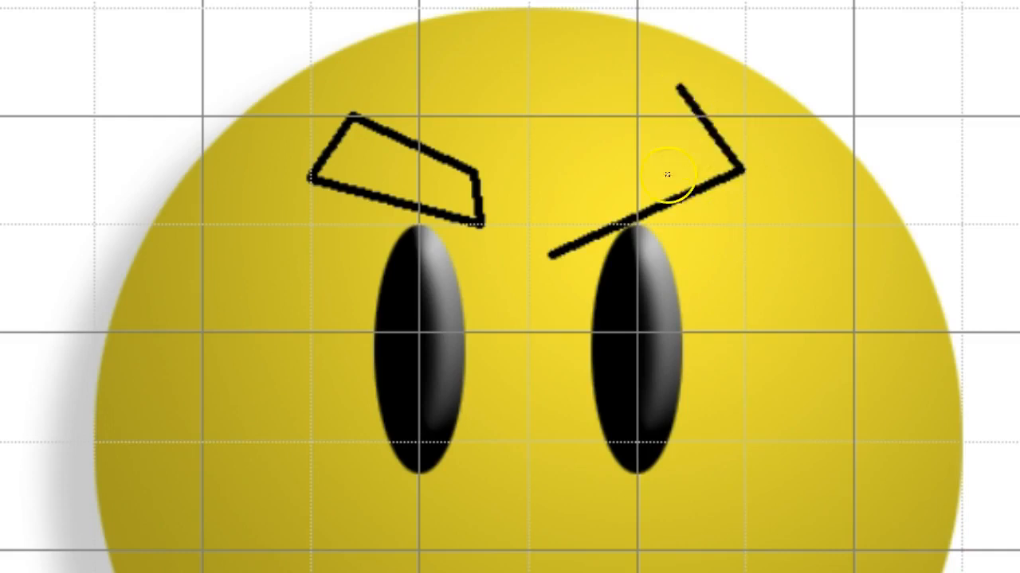
{"action": "left_click", "coordinate": [555, 196]}
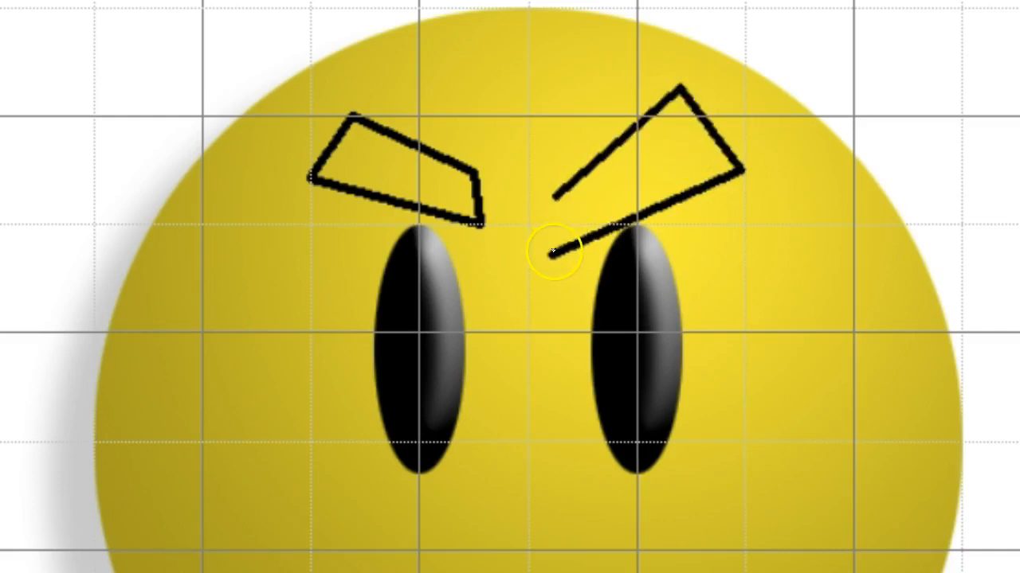
{"action": "left_click", "coordinate": [552, 253]}
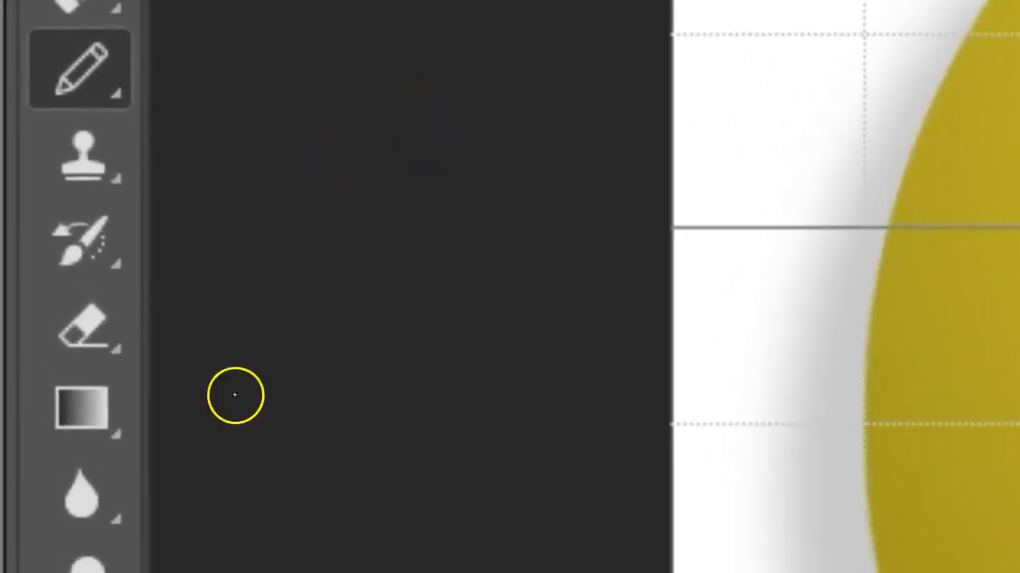
Step: Fill both eyebrow outlines with black using the Paint Bucket tool
{"action": "left_click", "coordinate": [82, 399]}
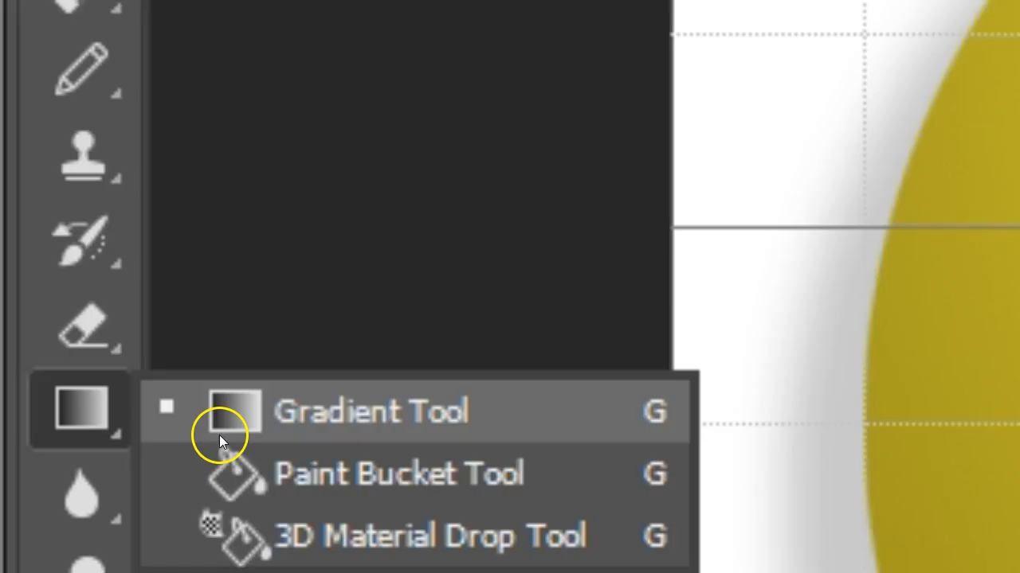
{"action": "left_click", "coordinate": [216, 478]}
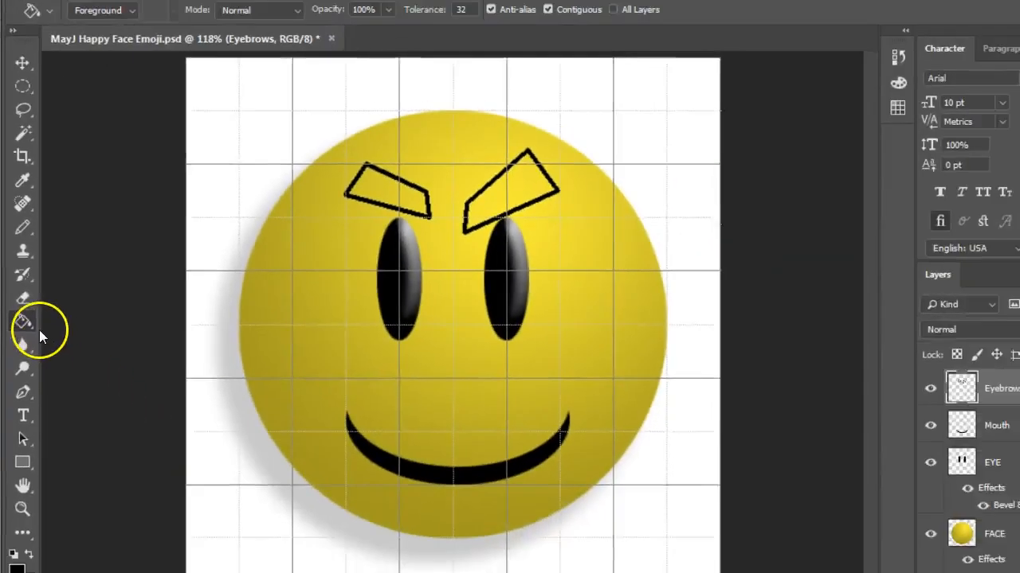
{"action": "left_click", "coordinate": [343, 204]}
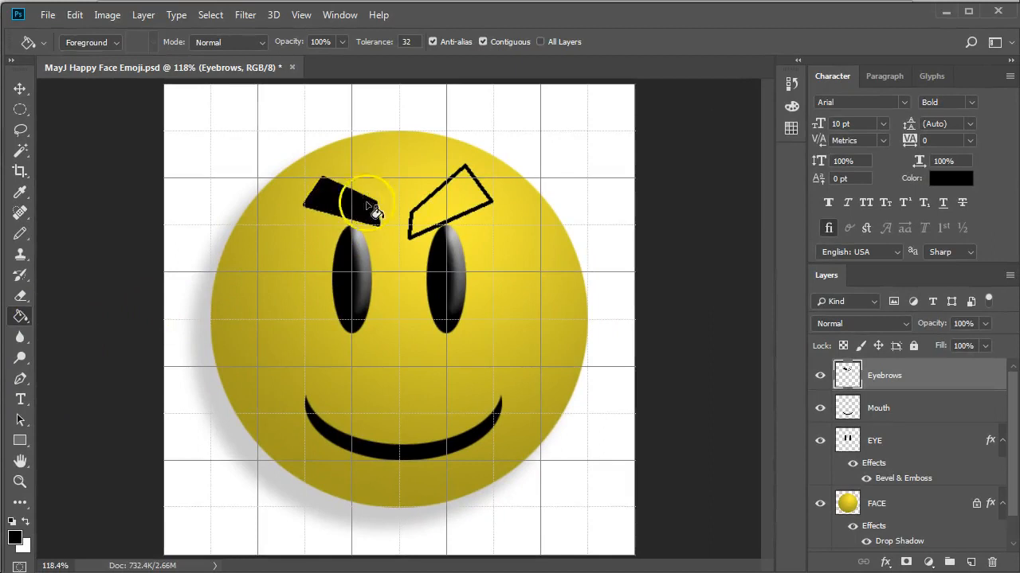
{"action": "left_click", "coordinate": [453, 208]}
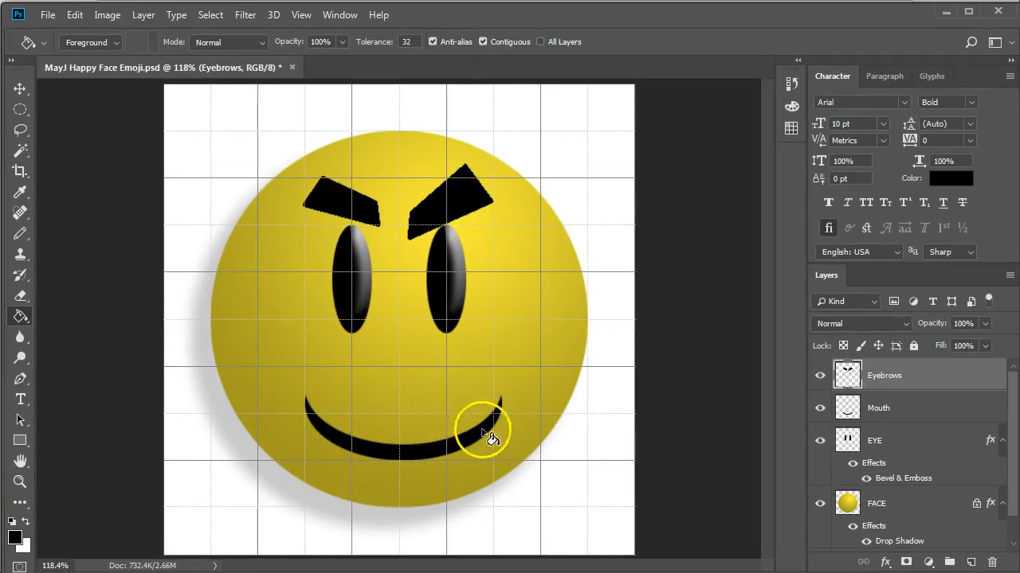
Step: Add a new layer named Glasses above the Eyebrows layer and switch to the Rectangular Marquee tool
{"action": "left_click", "coordinate": [971, 562]}
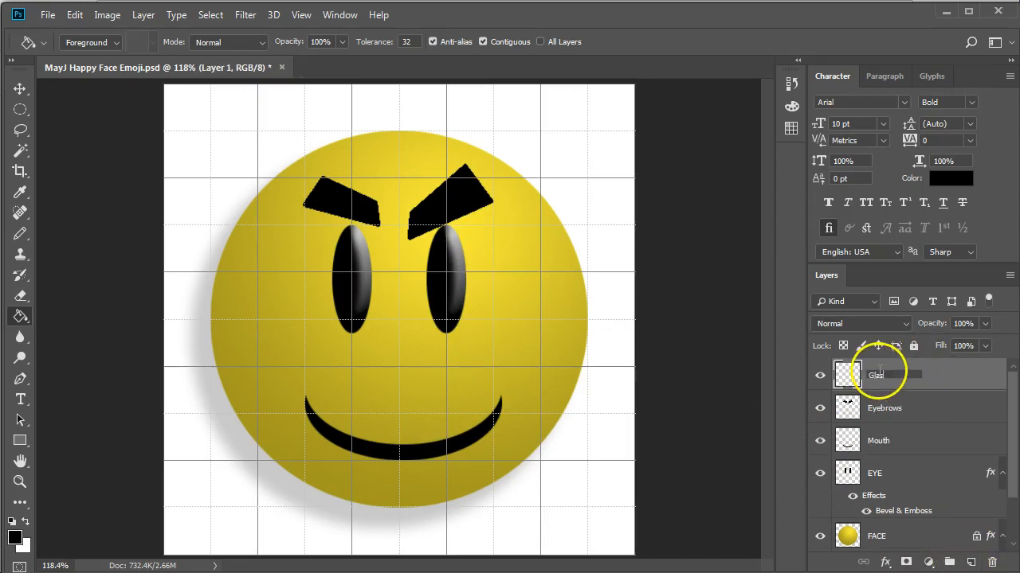
{"action": "key", "text": "Return"}
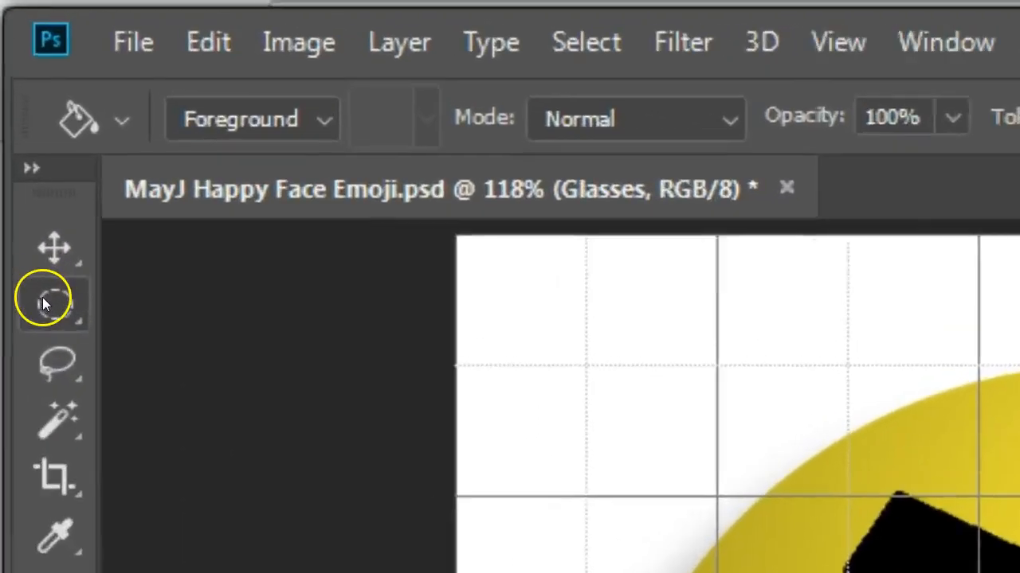
{"action": "left_click", "coordinate": [20, 109]}
{"action": "left_click", "coordinate": [138, 327]}
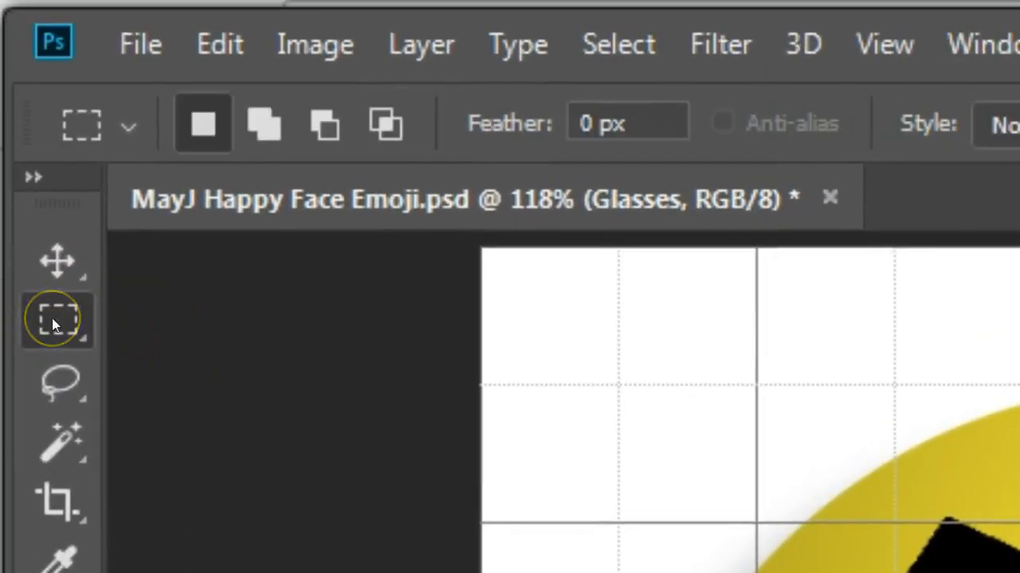
Step: Marquee a rectangle of about 131 by 92 px around the left eye, extending out towards the face's left side
{"action": "left_click", "coordinate": [52, 317]}
{"action": "left_click", "coordinate": [212, 330]}
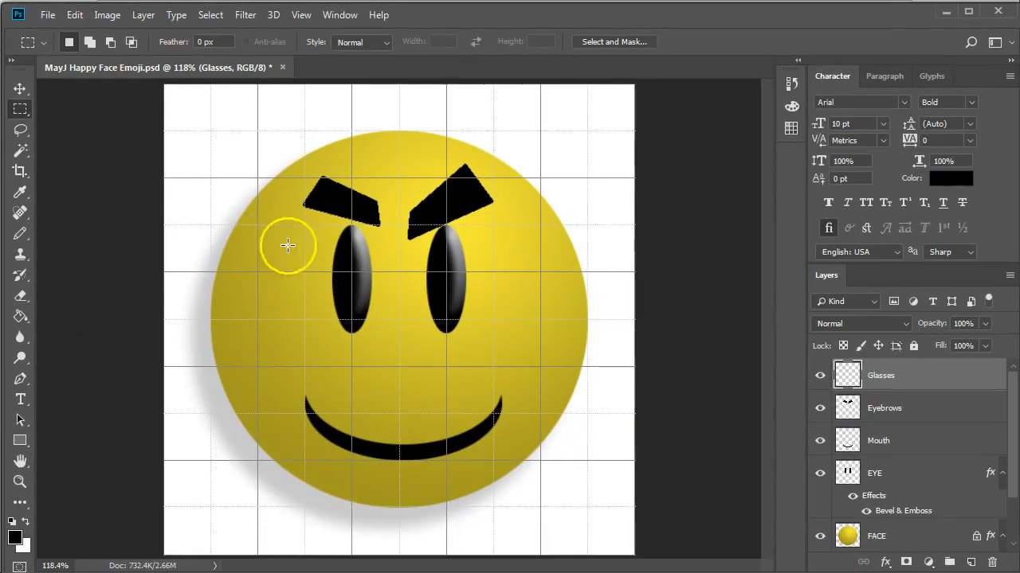
{"action": "left_click_drag", "start_coordinate": [266, 231], "coordinate": [389, 316]}
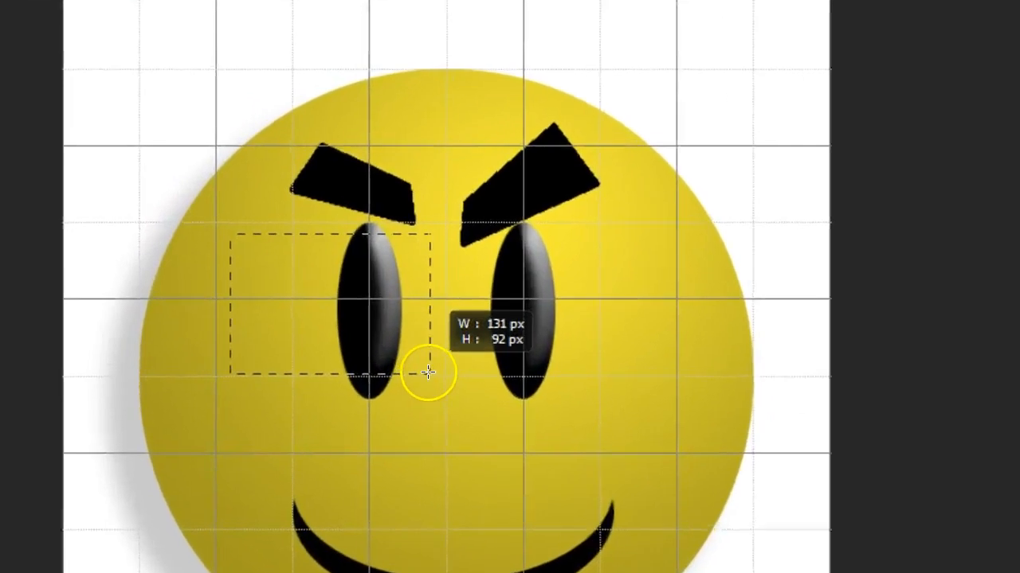
{"action": "left_click_drag", "start_coordinate": [429, 372], "coordinate": [429, 373]}
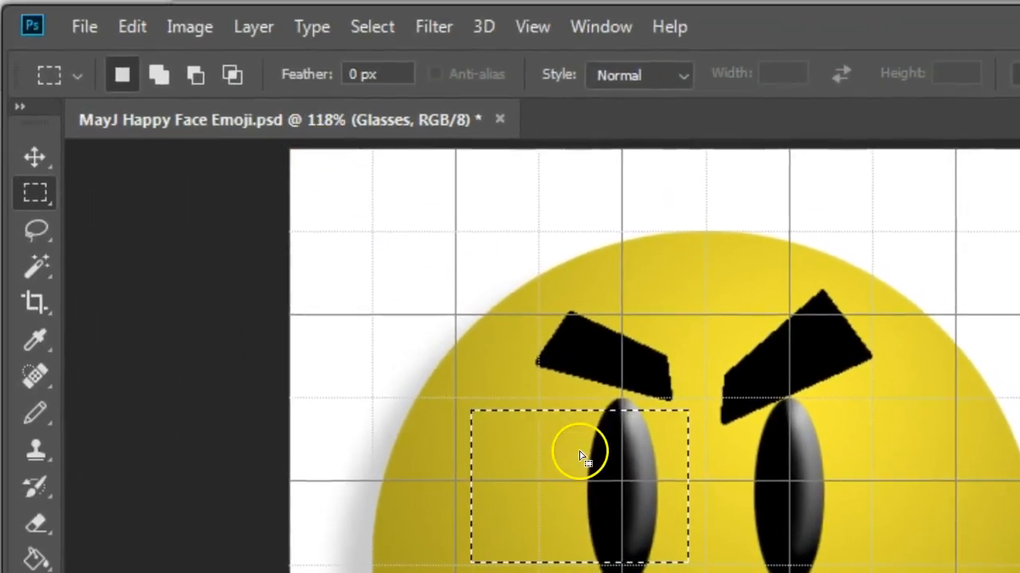
Step: Smooth the rectangular selection's corners with a sample radius of 10 pixels
{"action": "left_click", "coordinate": [386, 31]}
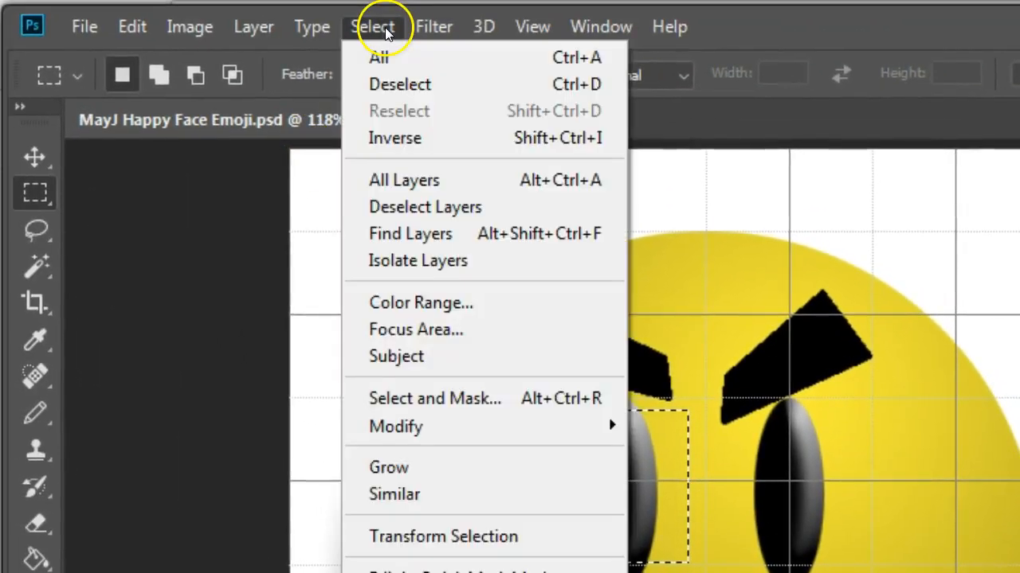
{"action": "mouse_move", "coordinate": [433, 428]}
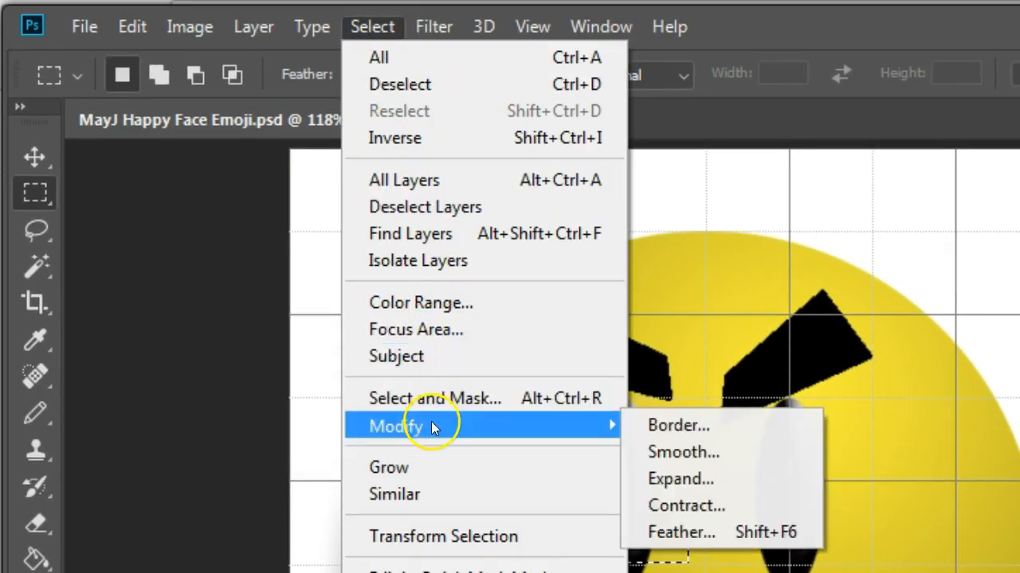
{"action": "left_click", "coordinate": [650, 447]}
{"action": "double_click", "coordinate": [940, 298]}
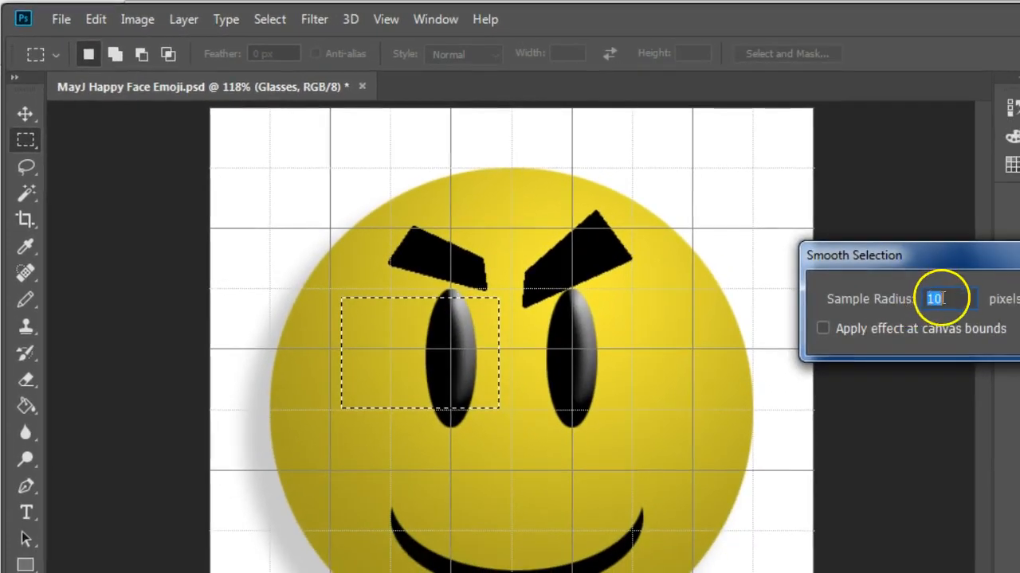
{"action": "left_click", "coordinate": [1019, 292]}
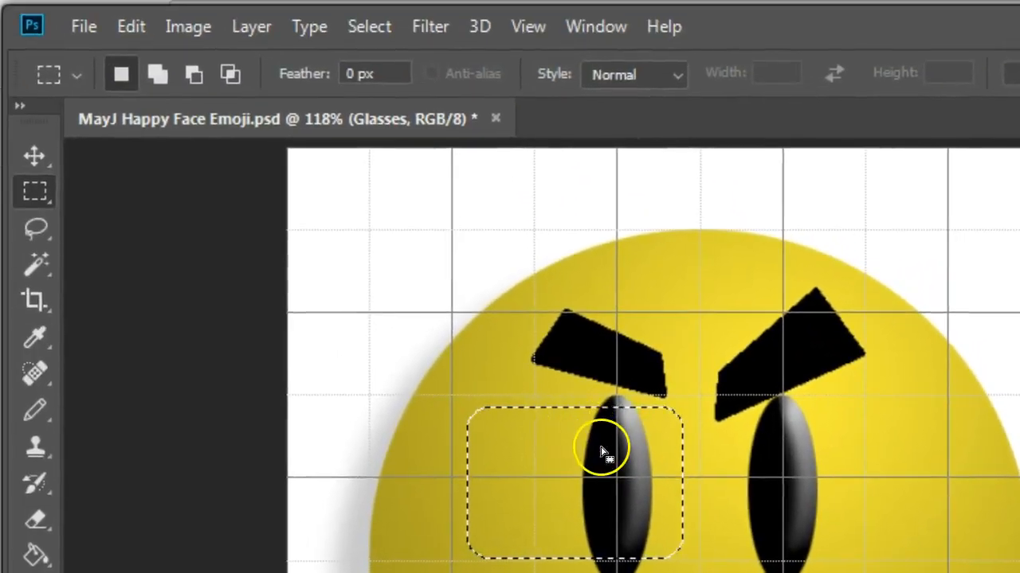
Step: Stroke the rounded selection with a 6 px black line at the Center location, and deselect it
{"action": "left_click", "coordinate": [132, 29]}
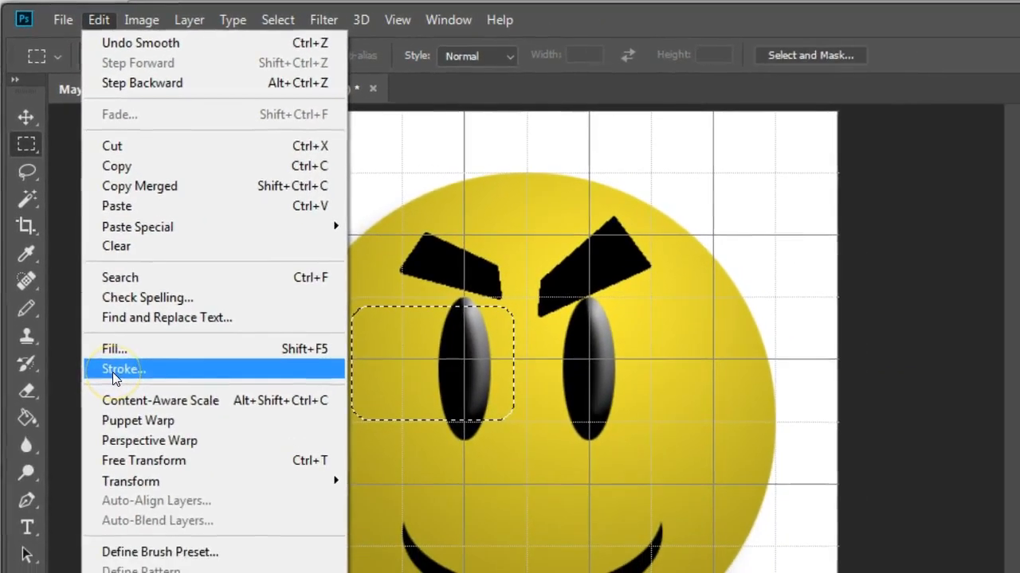
{"action": "left_click", "coordinate": [152, 490]}
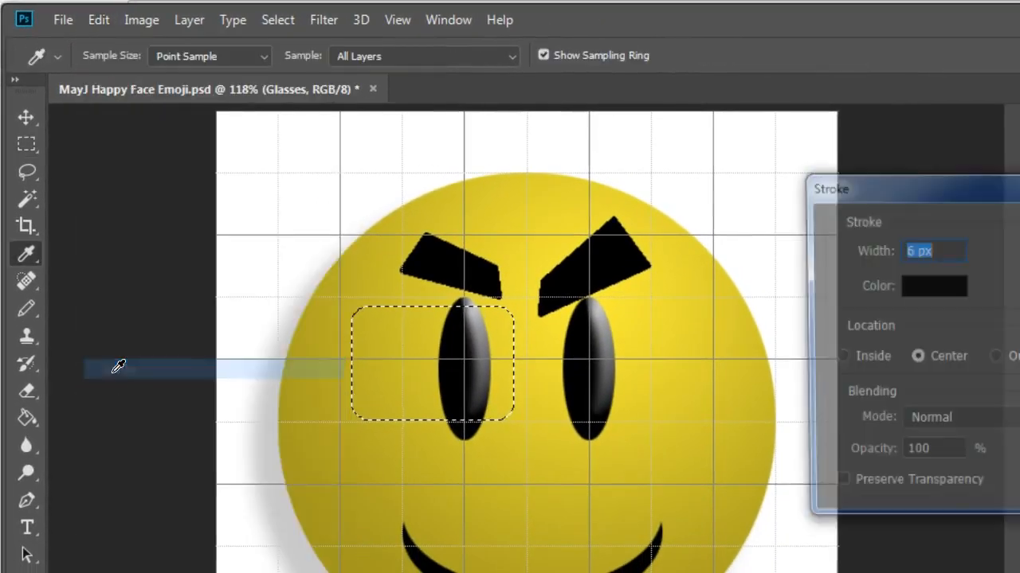
{"action": "left_click_drag", "start_coordinate": [954, 187], "coordinate": [824, 154]}
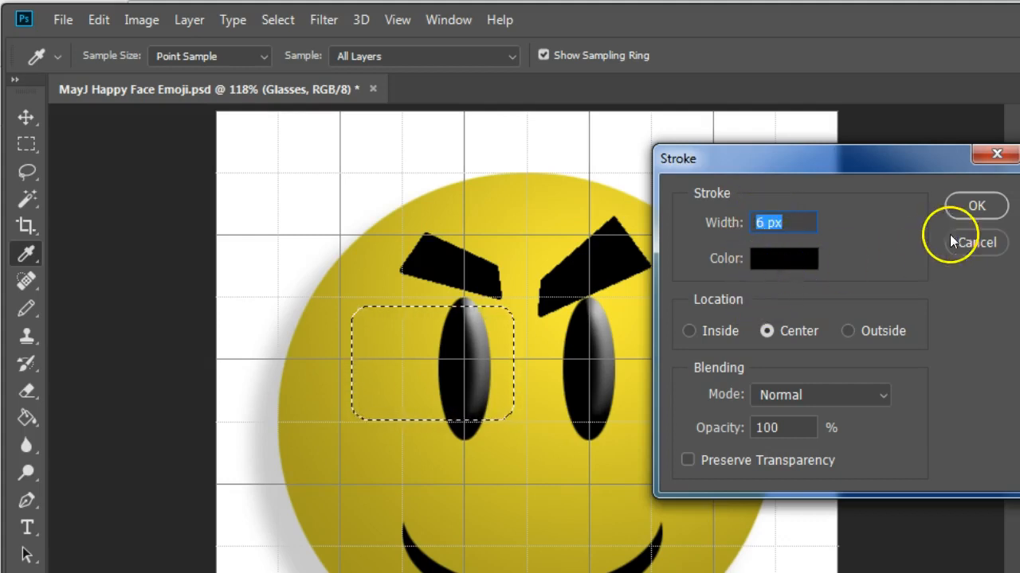
{"action": "left_click", "coordinate": [974, 207]}
{"action": "key", "text": "m"}
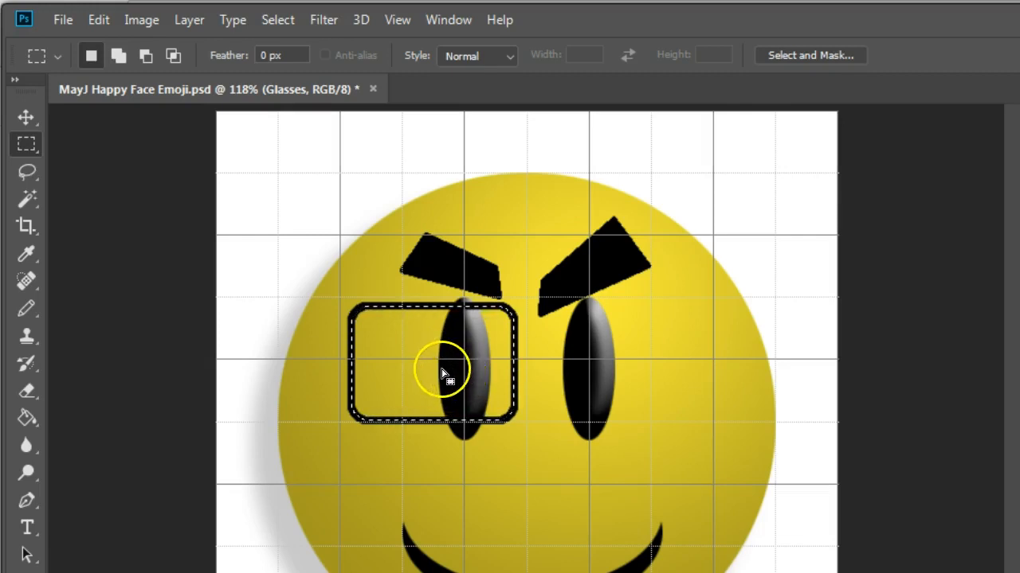
{"action": "key", "text": "ctrl+d"}
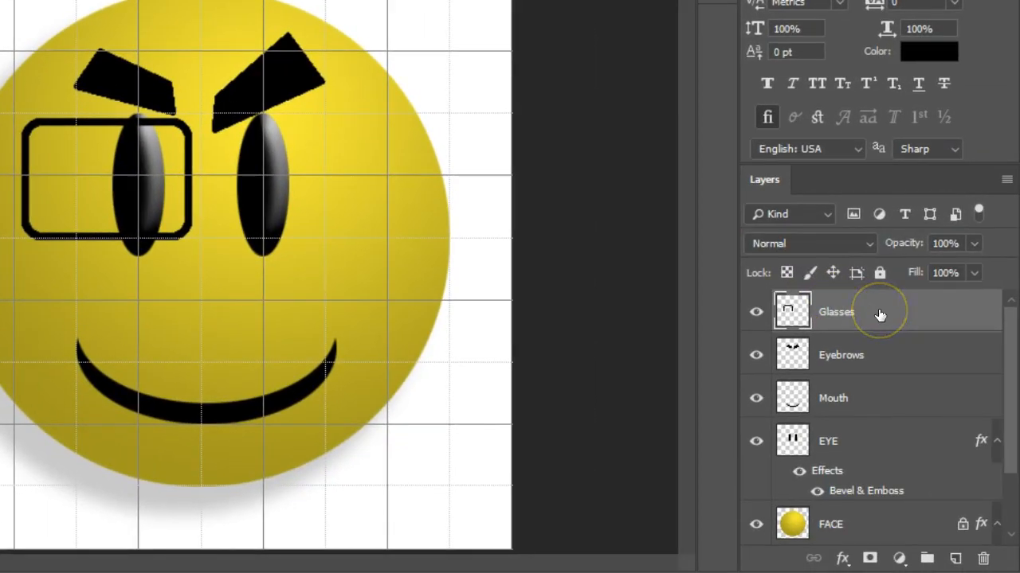
Step: Duplicate the Glasses layer with its frame placed over the right eye, and merge the copy down into Glasses
{"action": "key", "text": "ctrl+j"}
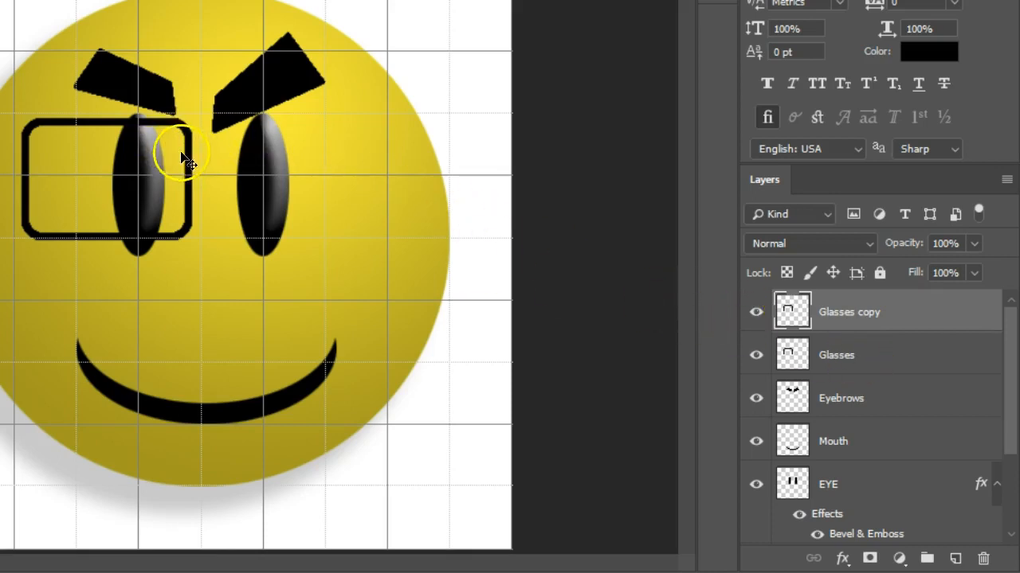
{"action": "left_click_drag", "start_coordinate": [199, 168], "coordinate": [373, 181]}
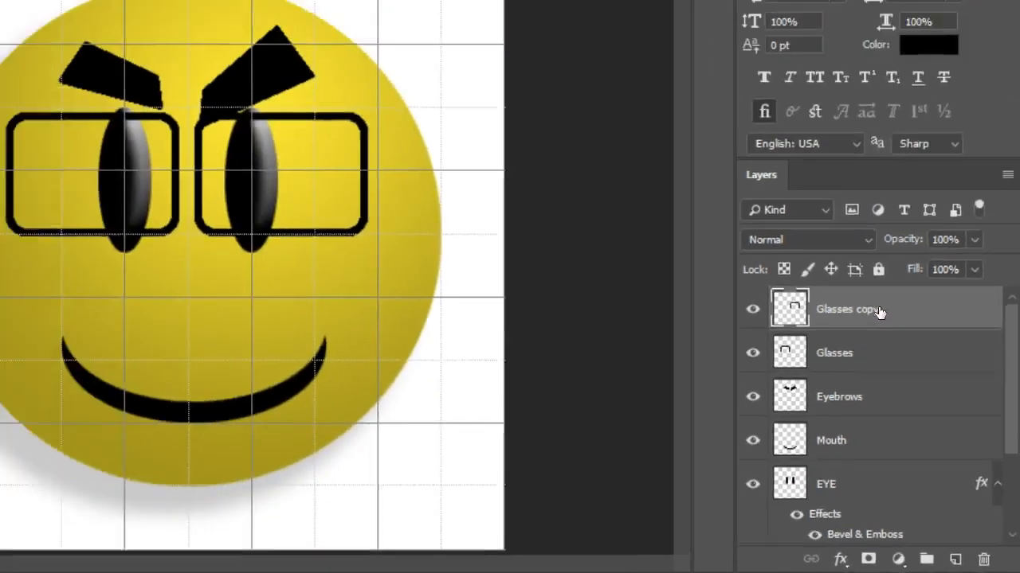
{"action": "right_click", "coordinate": [784, 135]}
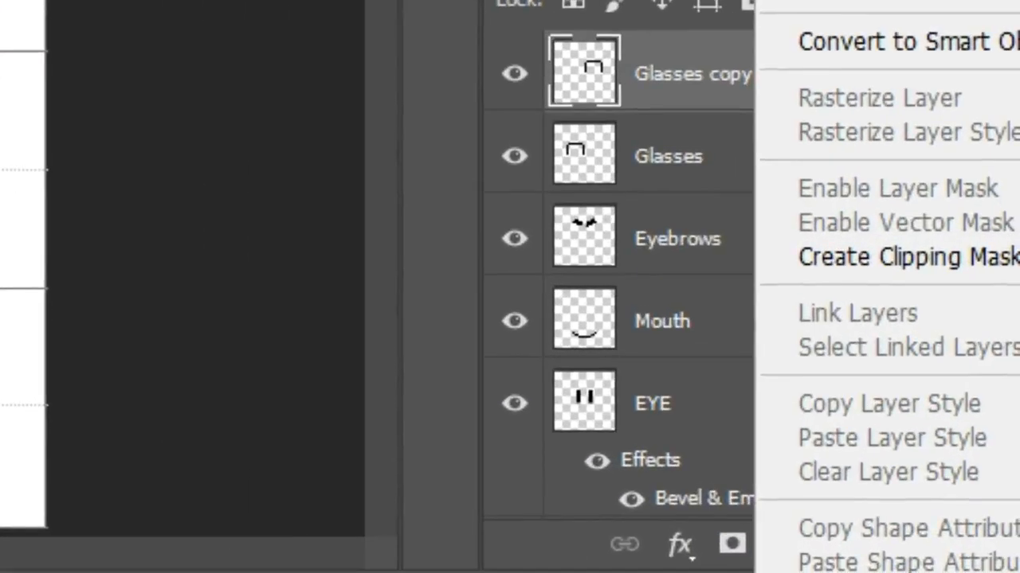
{"action": "left_click", "coordinate": [943, 572]}
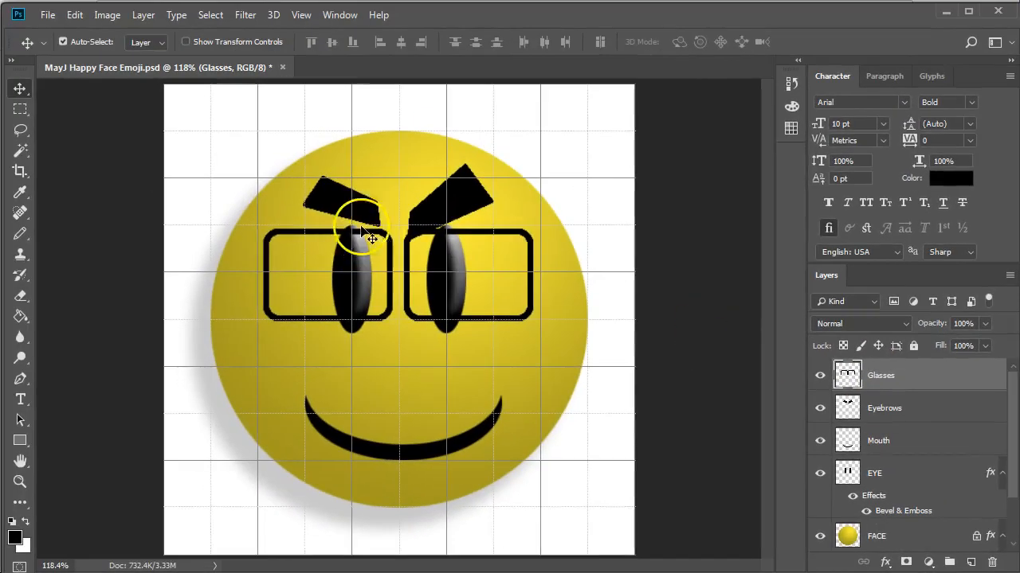
Step: Draw two short parallel horizontal pencil lines between the frames as the glasses' bridge, undoing misplaced strokes
{"action": "left_click", "coordinate": [20, 234]}
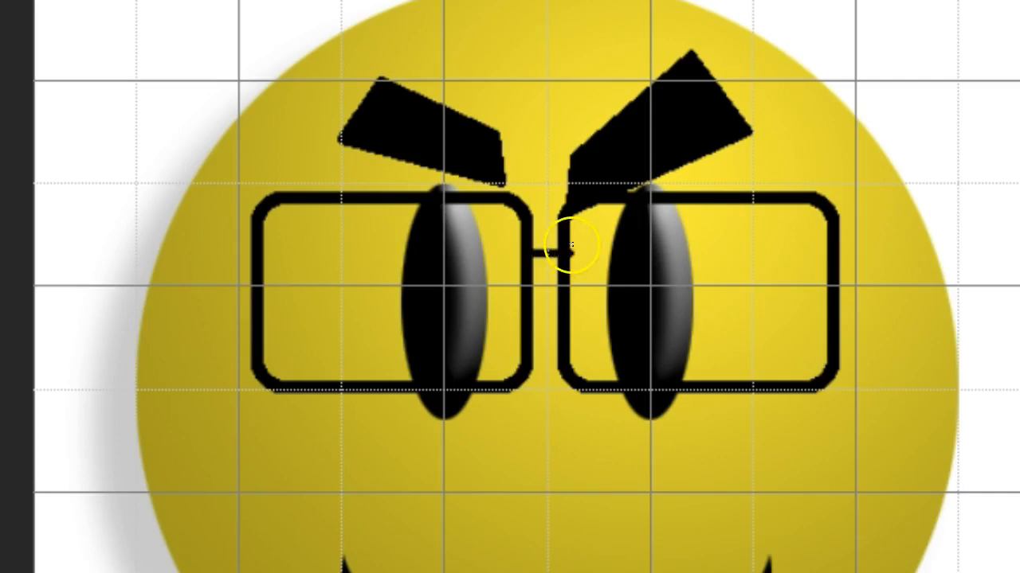
{"action": "key", "text": "ctrl+z"}
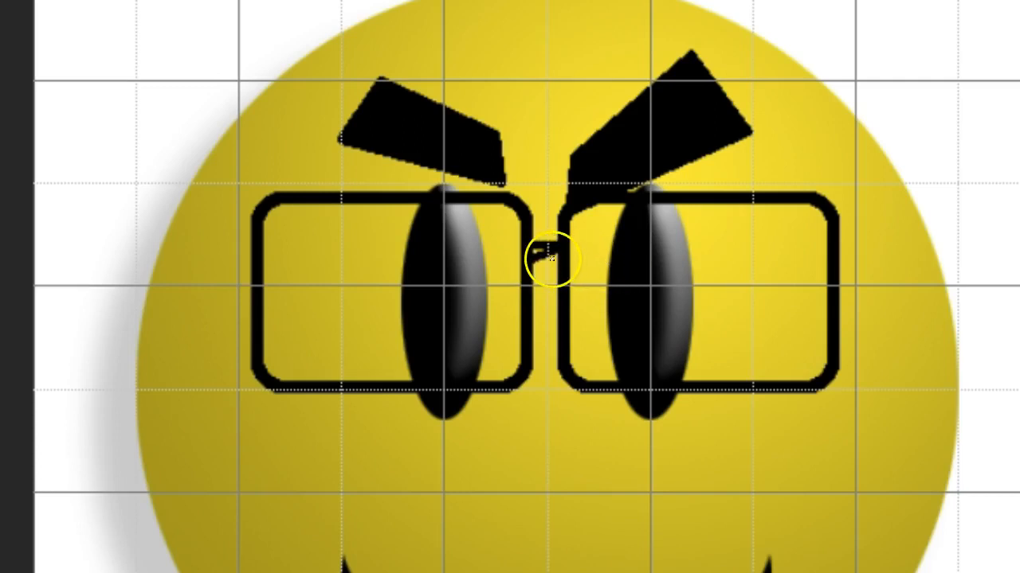
{"action": "left_click_drag", "start_coordinate": [537, 261], "coordinate": [558, 243]}
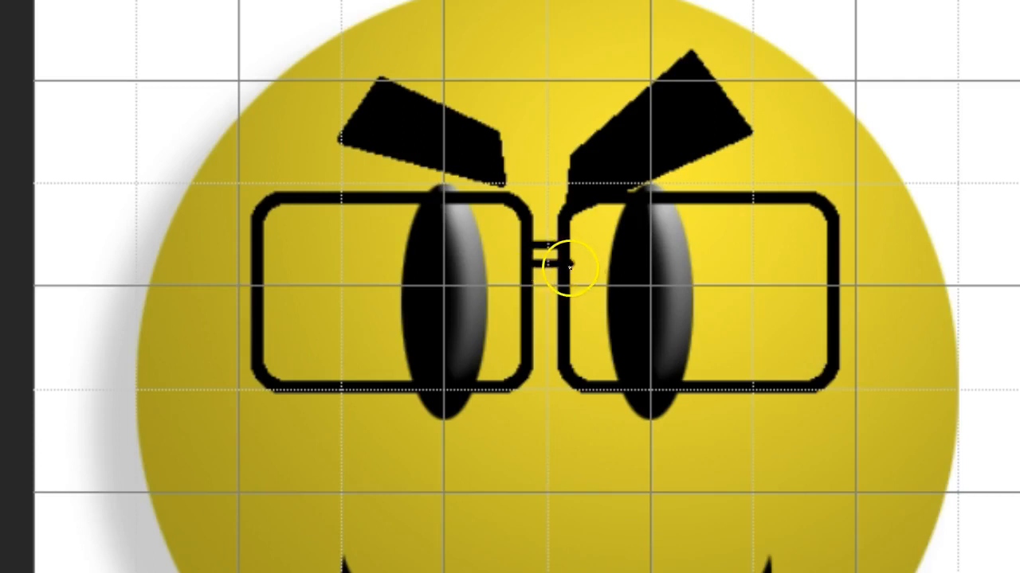
{"action": "key", "text": "ctrl+z"}
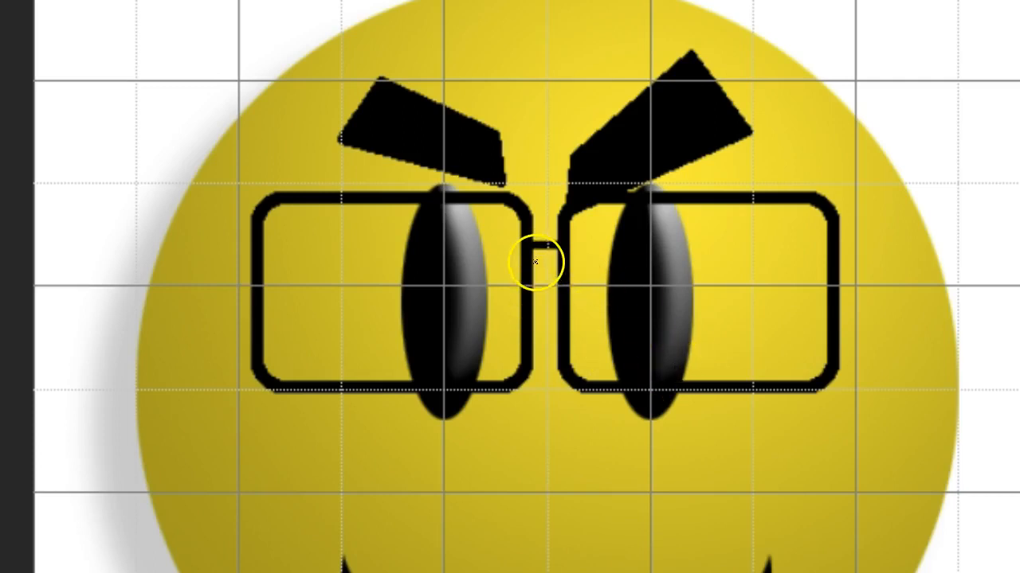
{"action": "left_click_drag", "start_coordinate": [528, 270], "coordinate": [562, 268]}
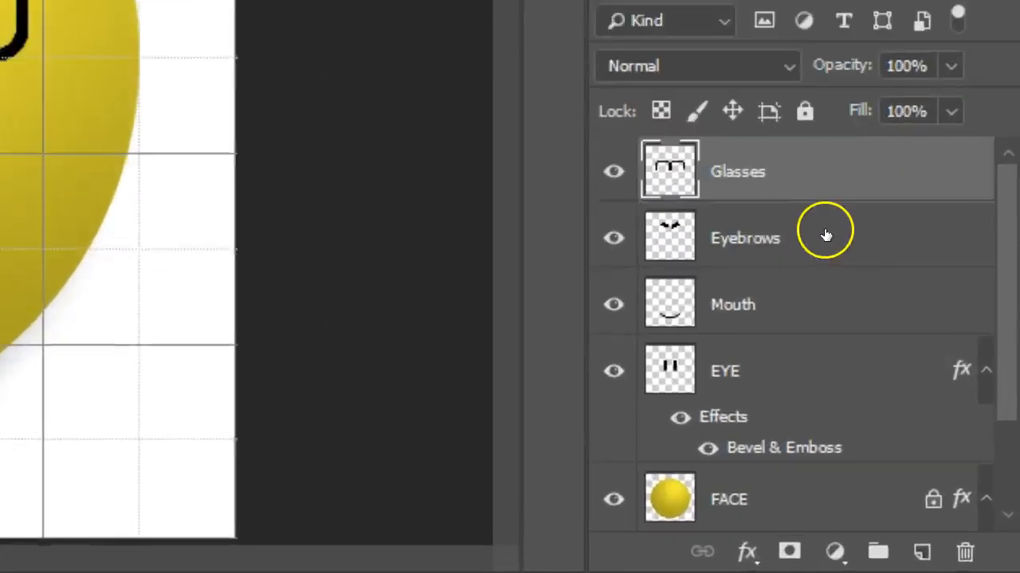
Step: Add a new layer above Eyebrows and select the inside of both frames on the Glasses layer with the Magic Wand
{"action": "left_click", "coordinate": [918, 403]}
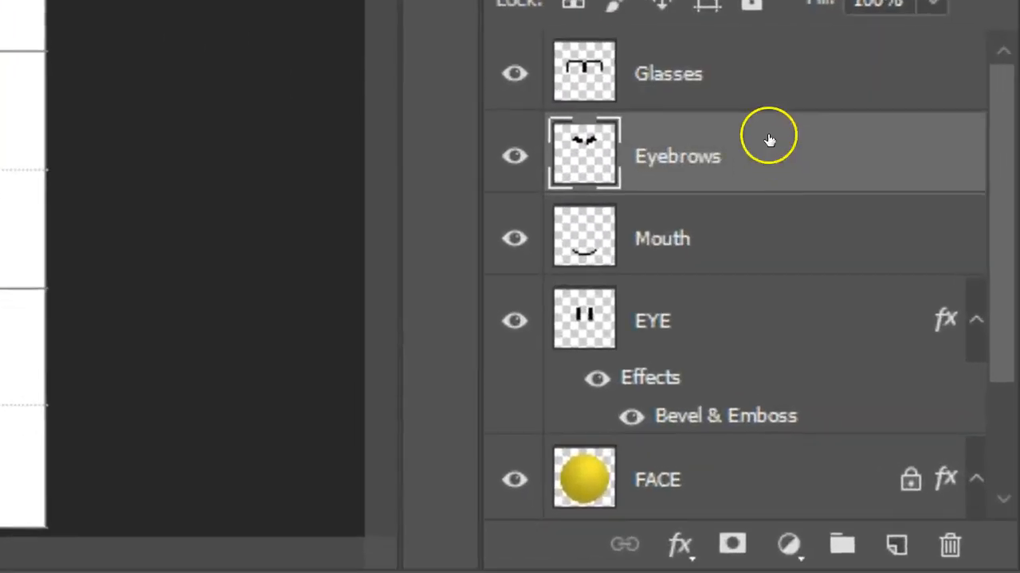
{"action": "left_click", "coordinate": [896, 545]}
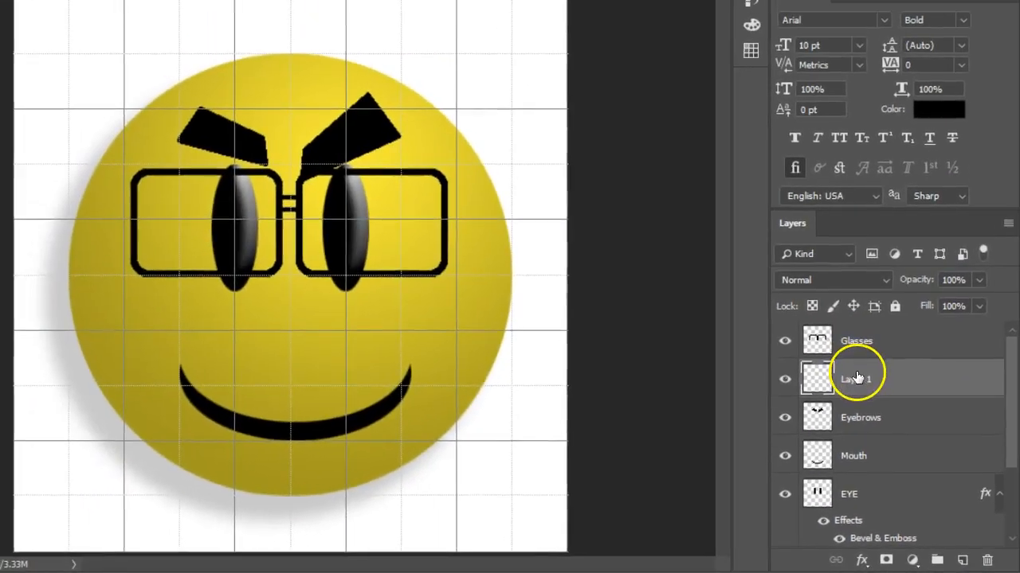
{"action": "left_click", "coordinate": [910, 349]}
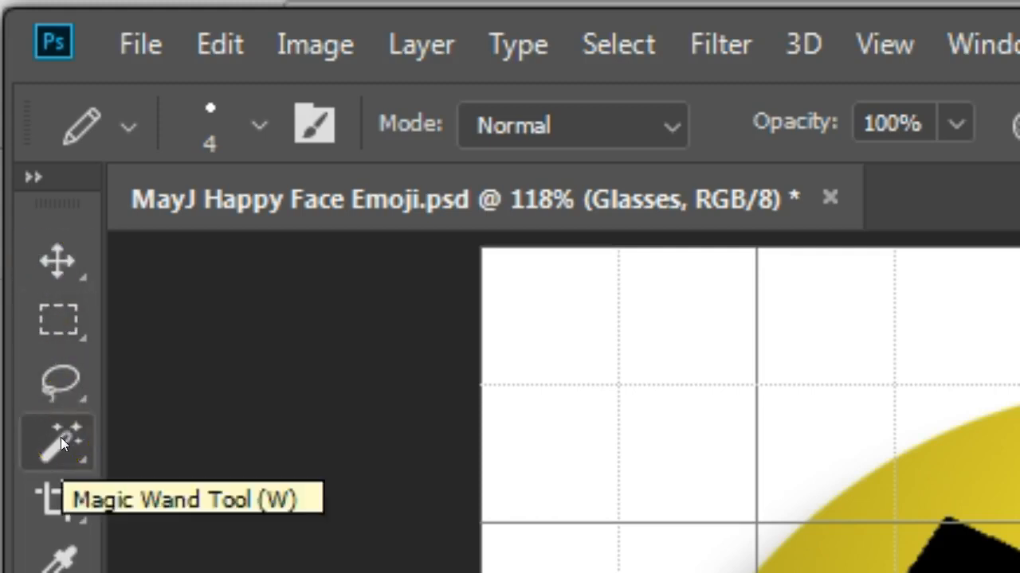
{"action": "left_click", "coordinate": [61, 437]}
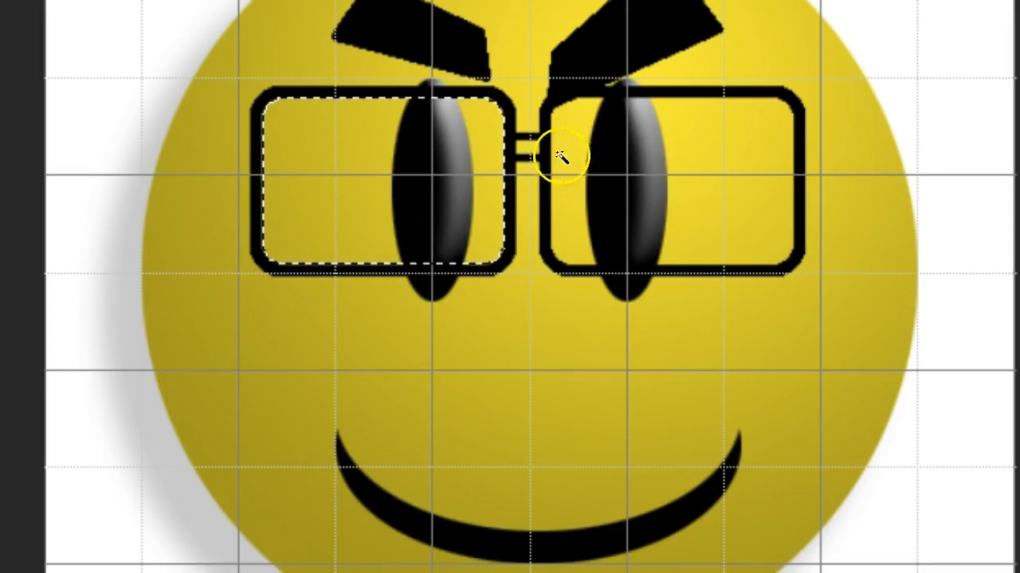
{"action": "left_click", "coordinate": [712, 159], "text": "shift"}
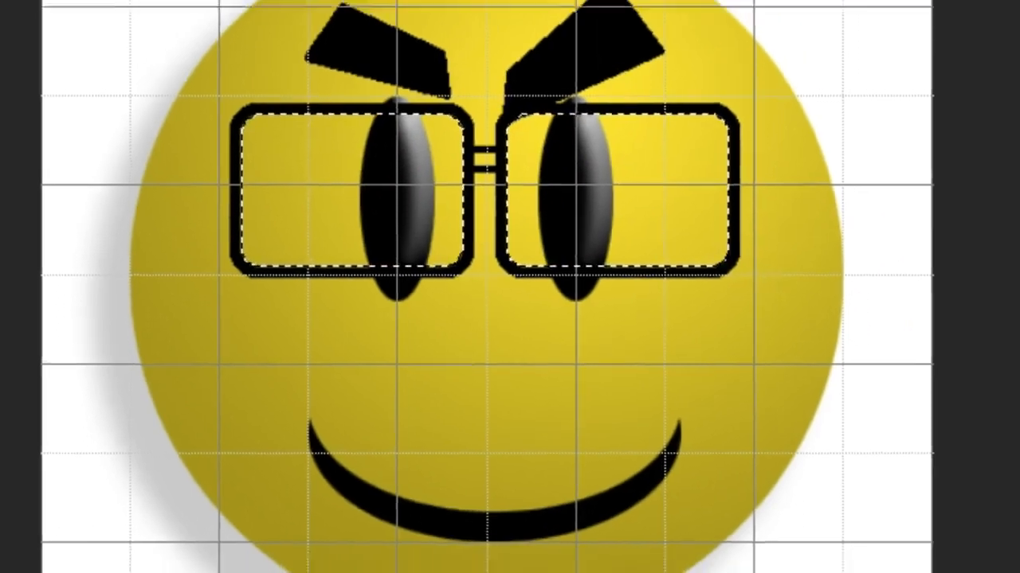
Step: Rename the new empty layer between Glasses and Eyebrows as Lenses
{"action": "left_click", "coordinate": [863, 388]}
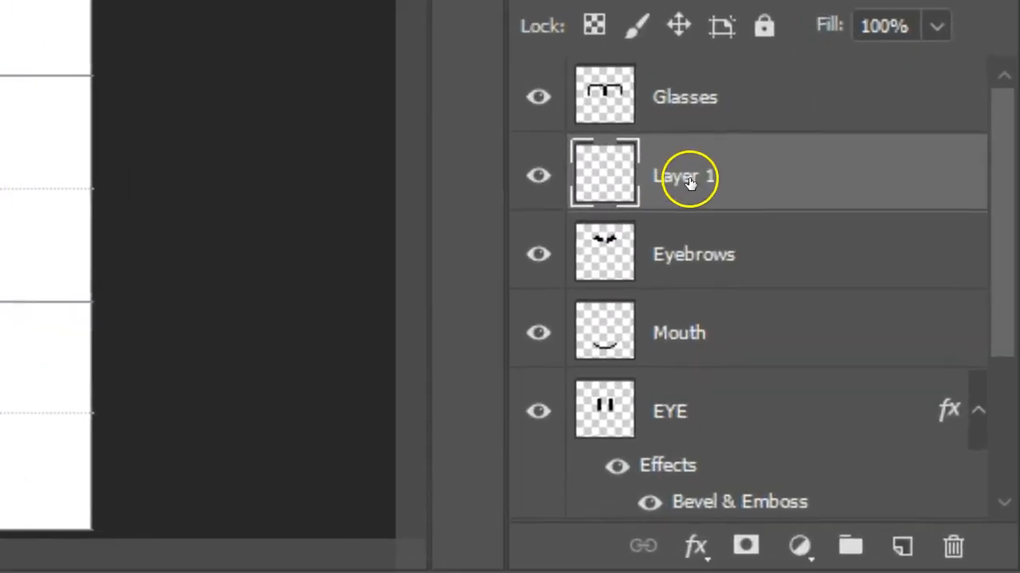
{"action": "double_click", "coordinate": [689, 181]}
{"action": "type", "text": "Lenses"}
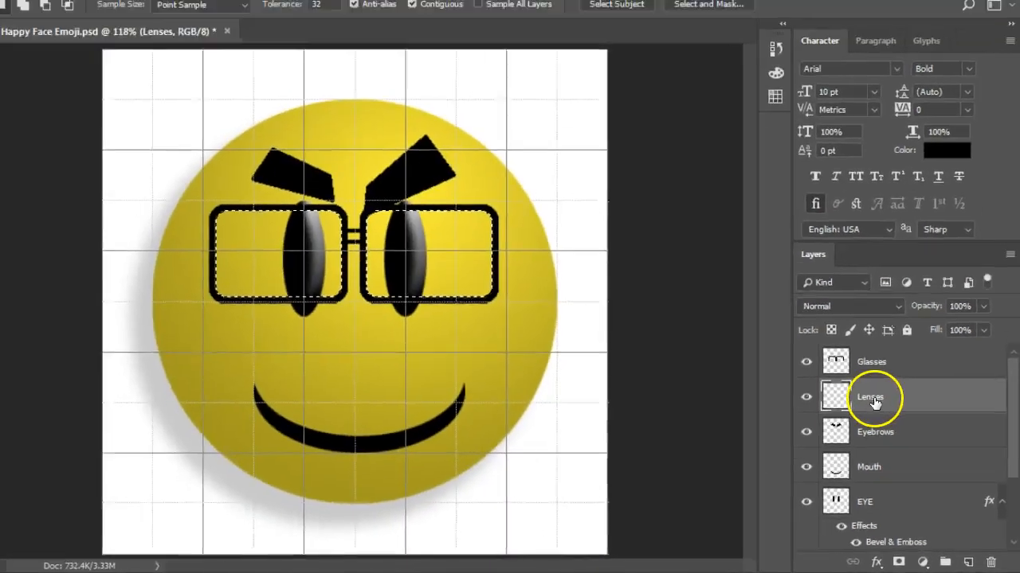
{"action": "key", "text": "Return"}
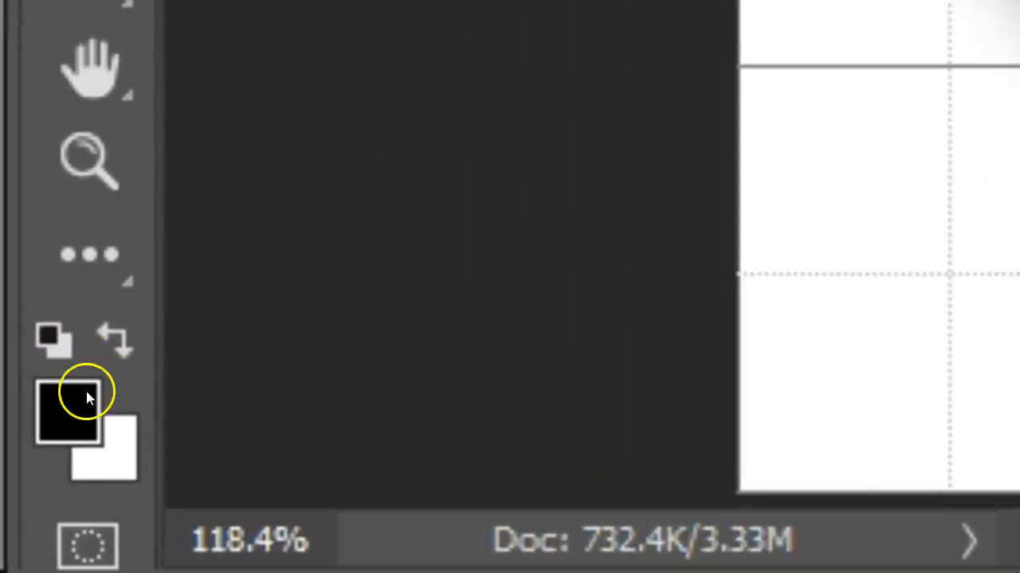
Step: Swap the foreground and background colors to make white the foreground, and switch to the Gradient tool
{"action": "left_click", "coordinate": [119, 338]}
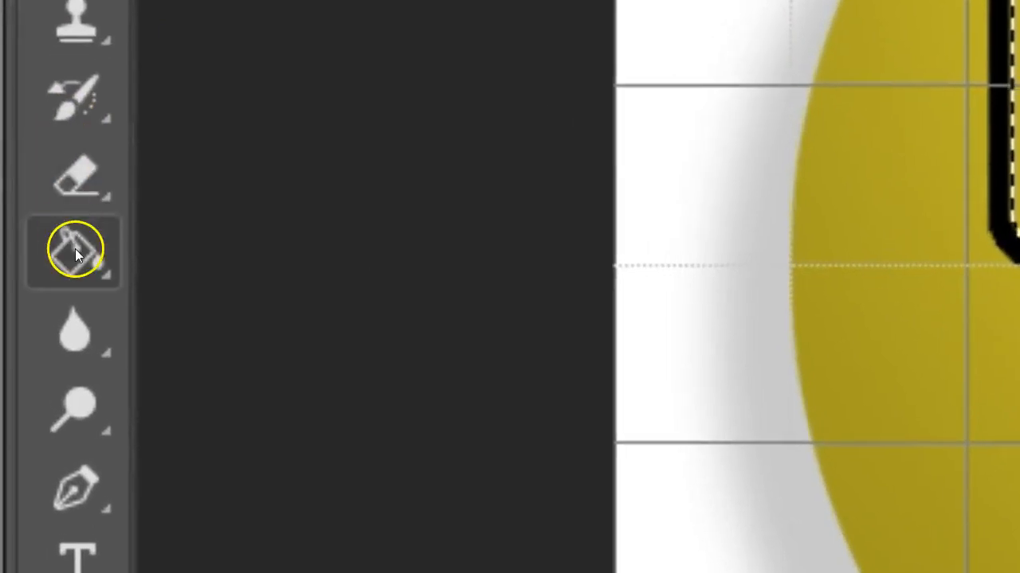
{"action": "left_click", "coordinate": [75, 253]}
{"action": "left_click", "coordinate": [290, 275]}
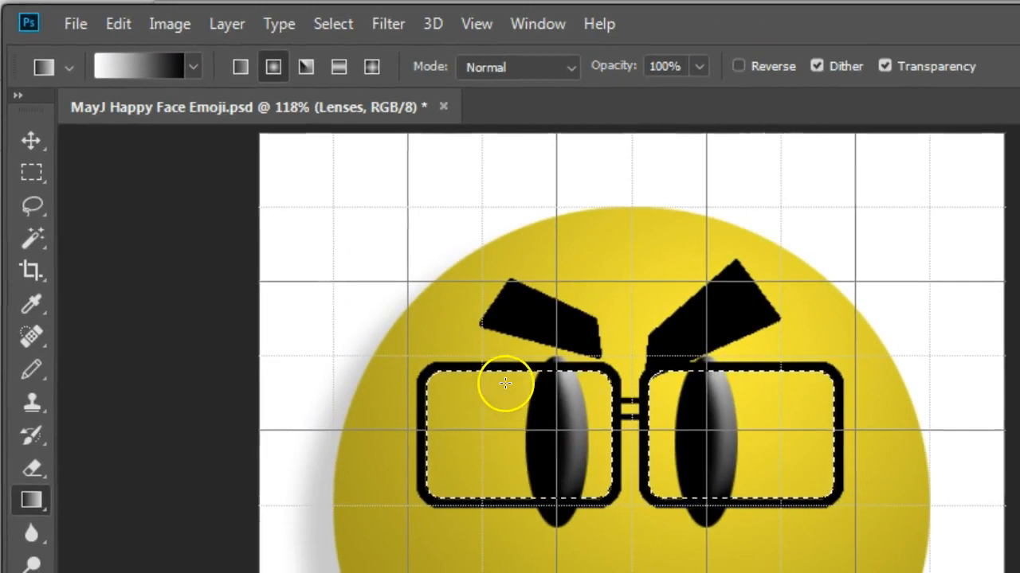
Step: Try a radial white-to-black gradient running down the left lens and remove it
{"action": "left_click_drag", "start_coordinate": [505, 383], "coordinate": [508, 490]}
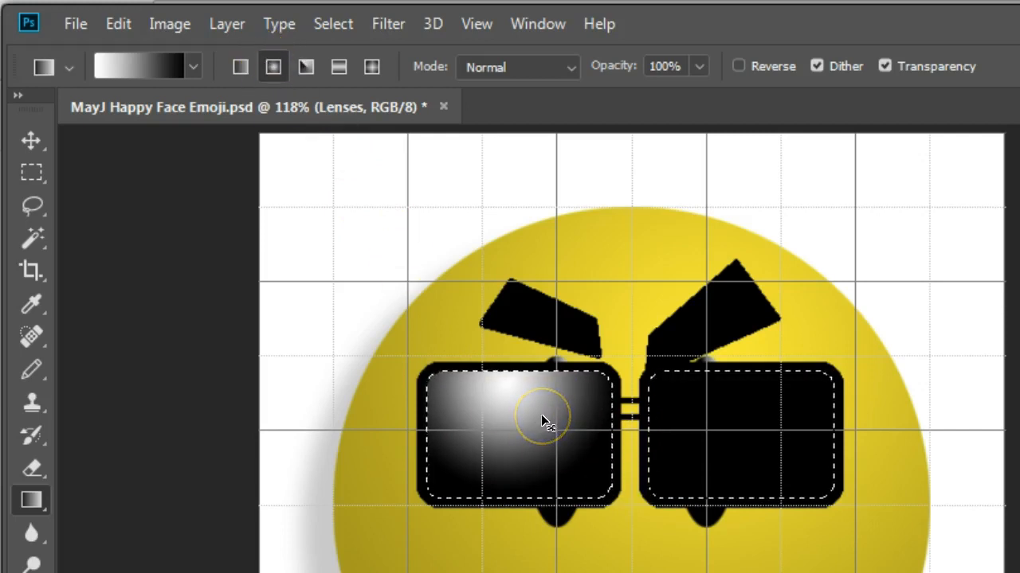
{"action": "key", "text": "Delete"}
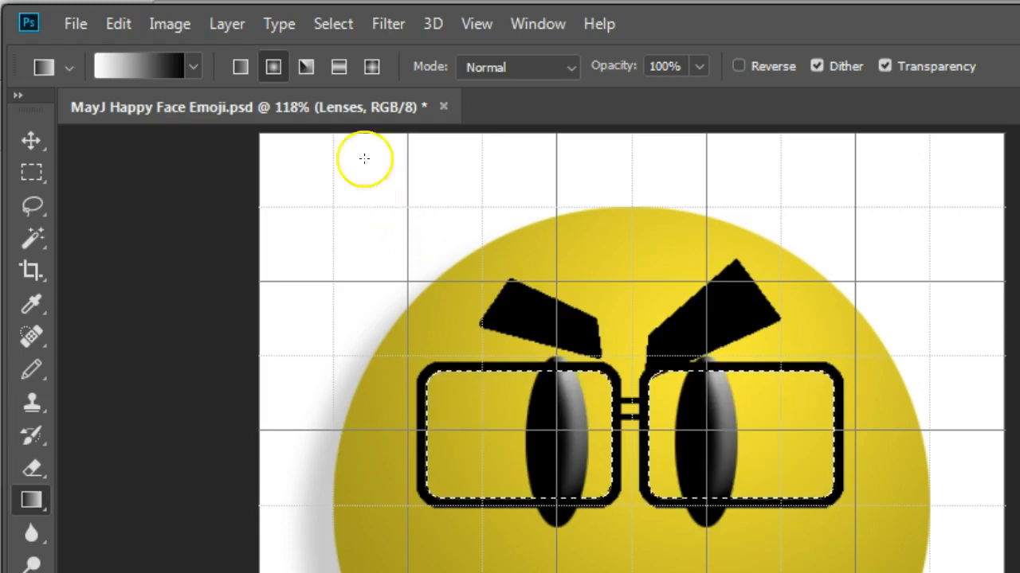
Step: Fill both selected lenses with a linear white-to-black gradient running from top to bottom
{"action": "left_click", "coordinate": [239, 66]}
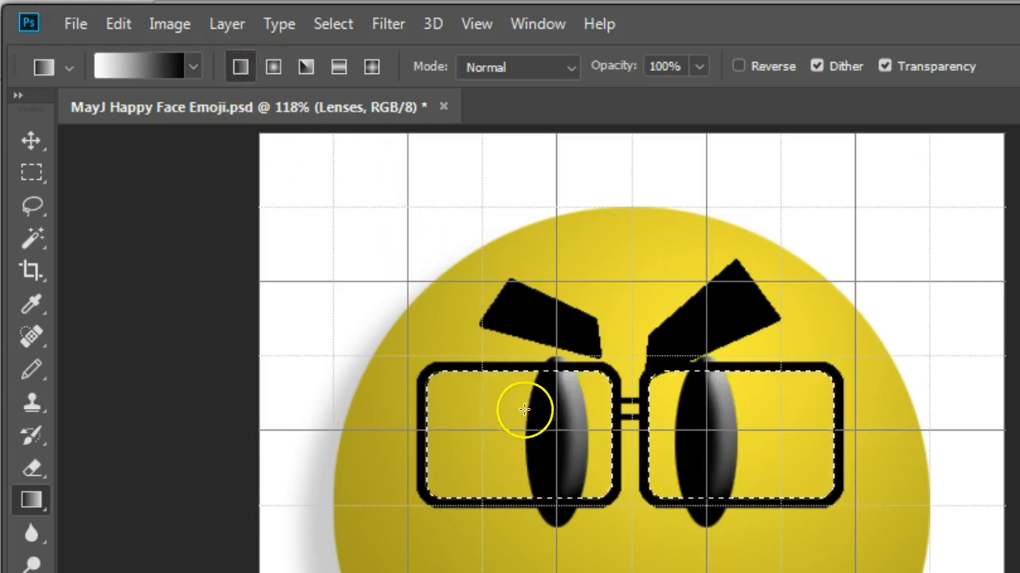
{"action": "left_click_drag", "start_coordinate": [510, 387], "coordinate": [503, 499]}
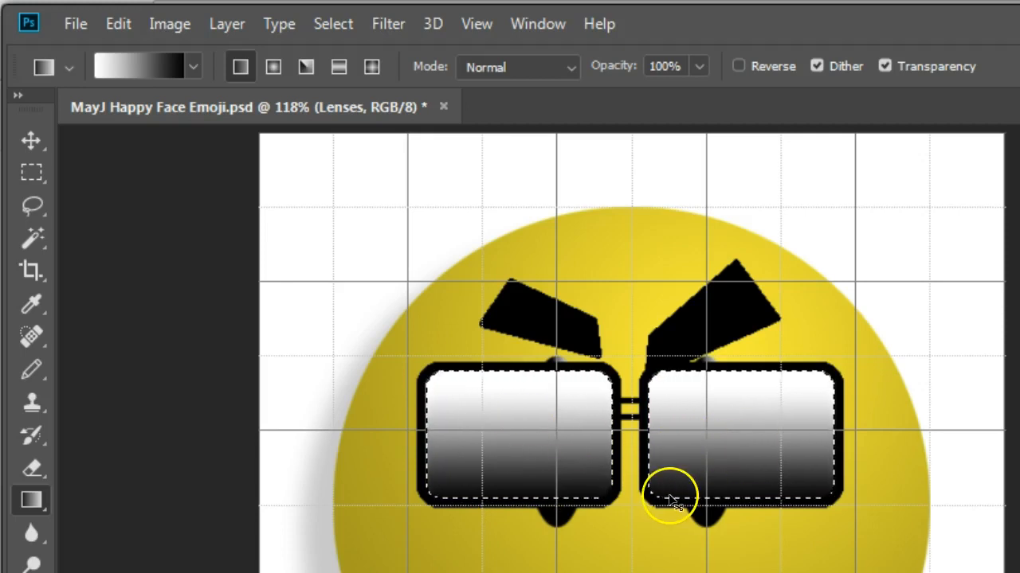
Step: Undo the white-to-black fill of the lenses and choose the foreground-to-transparent gradient preset
{"action": "key", "text": "ctrl+z"}
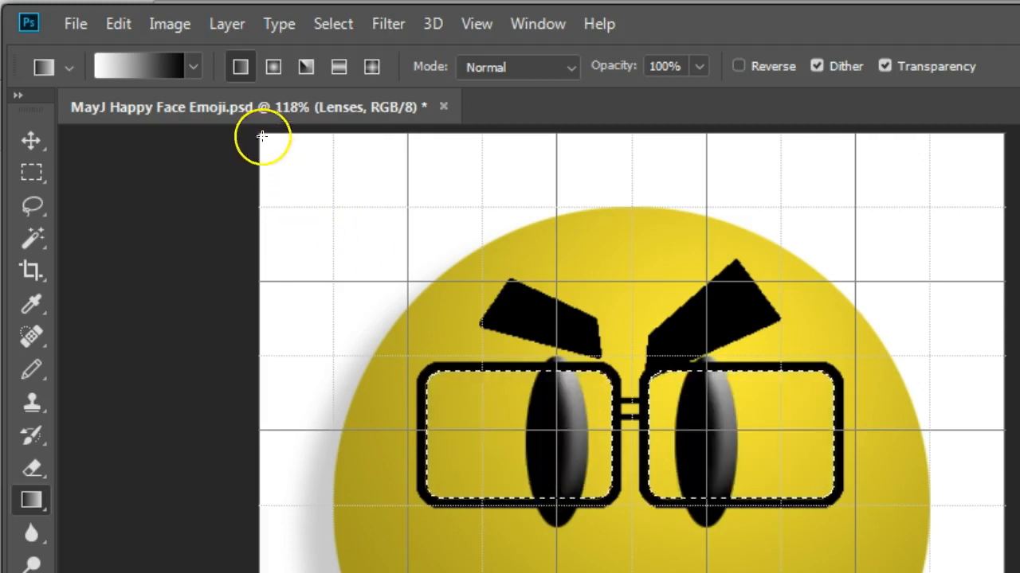
{"action": "left_click", "coordinate": [192, 67]}
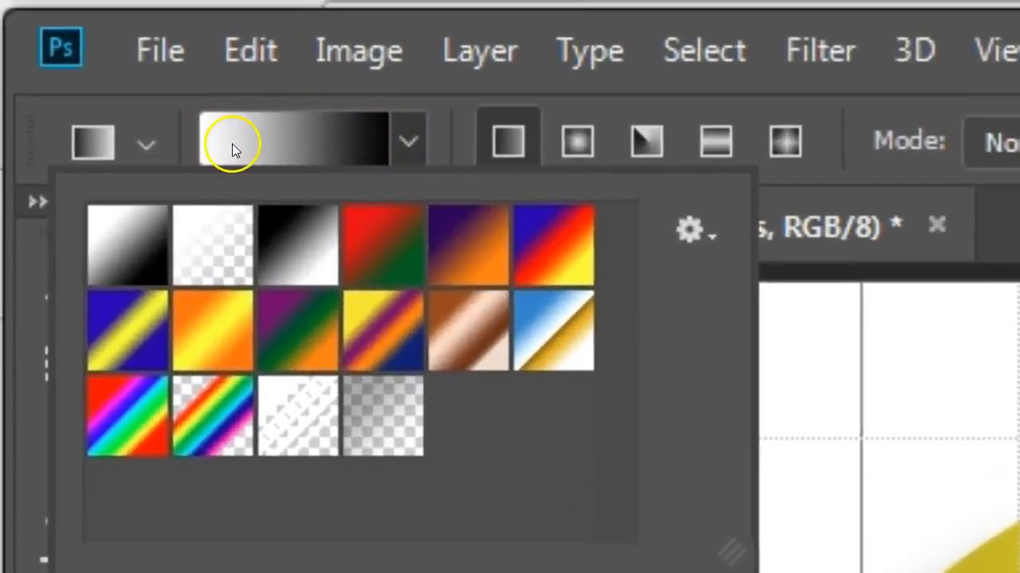
{"action": "left_click", "coordinate": [224, 249]}
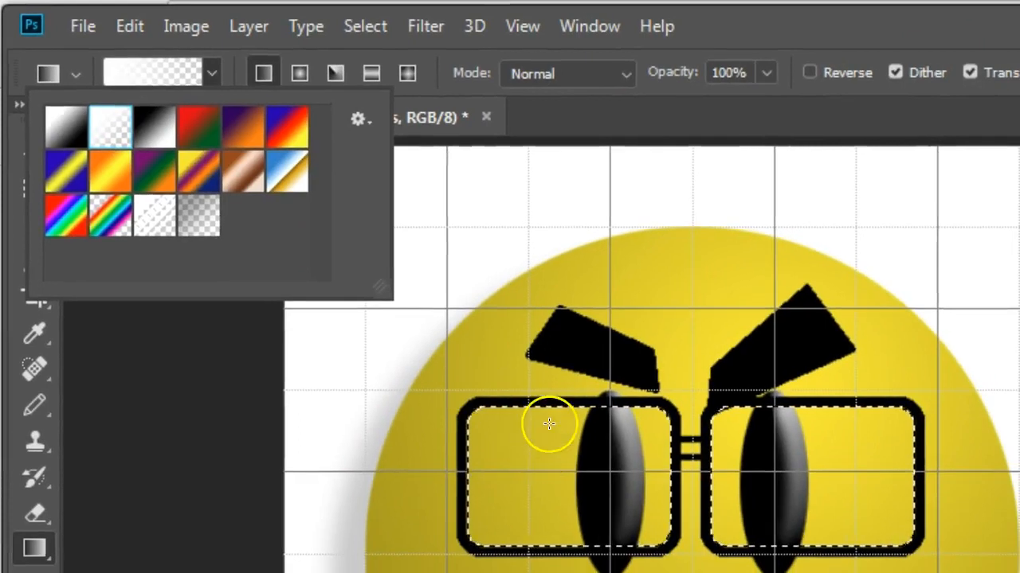
Step: Try a linear gradient down the lenses, replace it with a reflected white-to-transparent gradient, and deselect
{"action": "left_click_drag", "start_coordinate": [553, 424], "coordinate": [548, 553]}
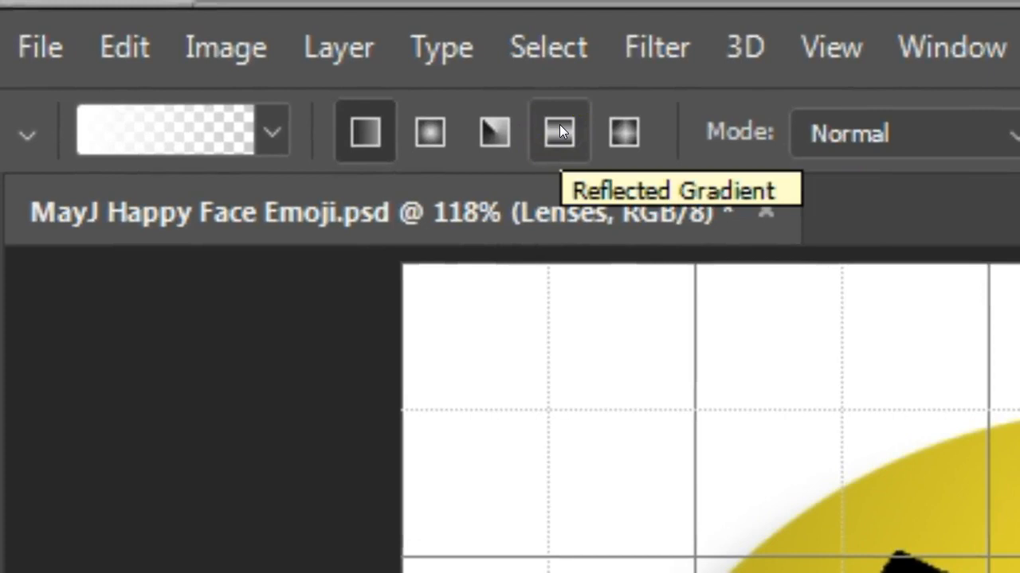
{"action": "left_click", "coordinate": [559, 133]}
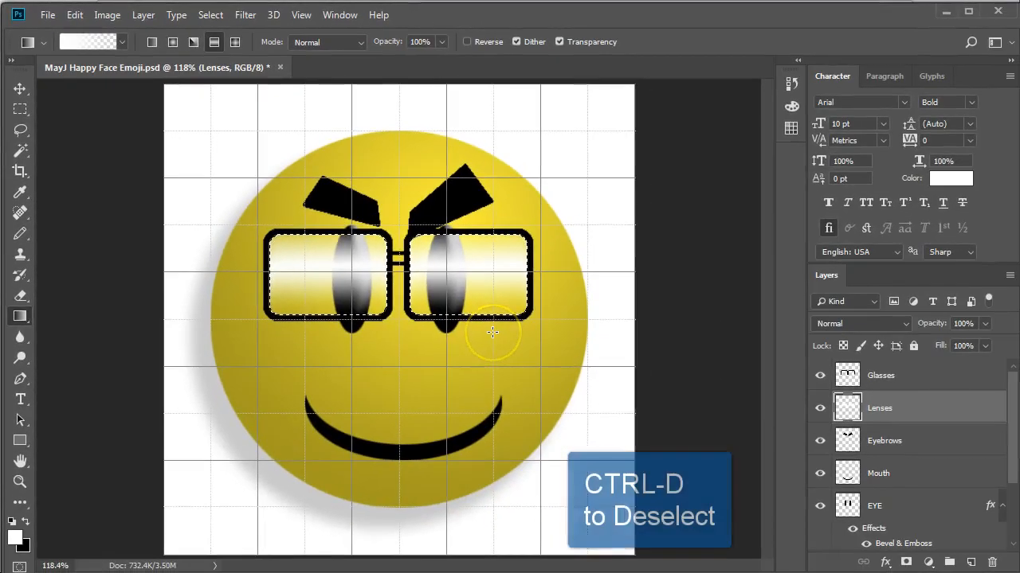
{"action": "key", "text": "ctrl+d"}
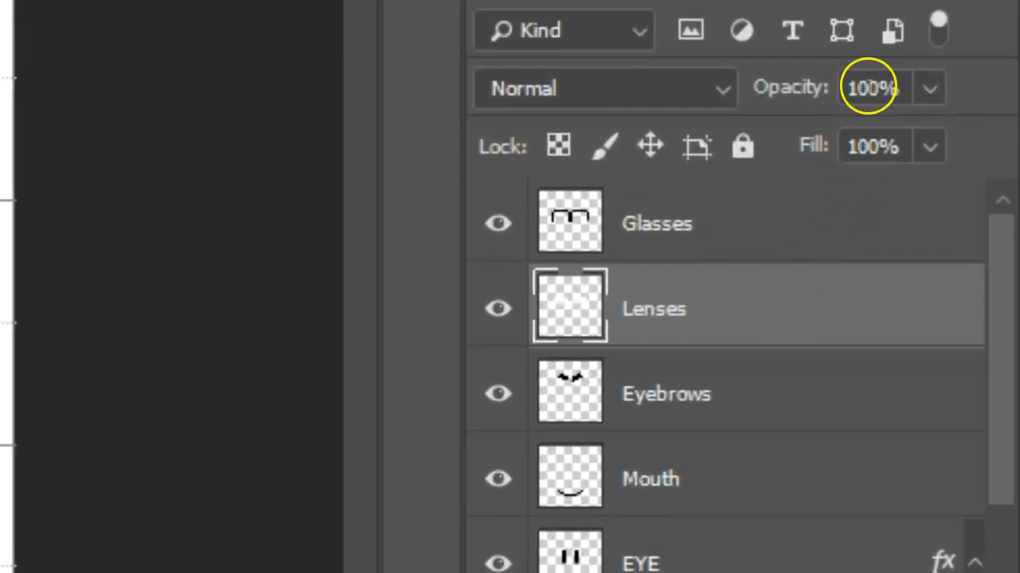
Step: Lower the opacity of the Lenses layer to 70%
{"action": "left_click", "coordinate": [930, 88]}
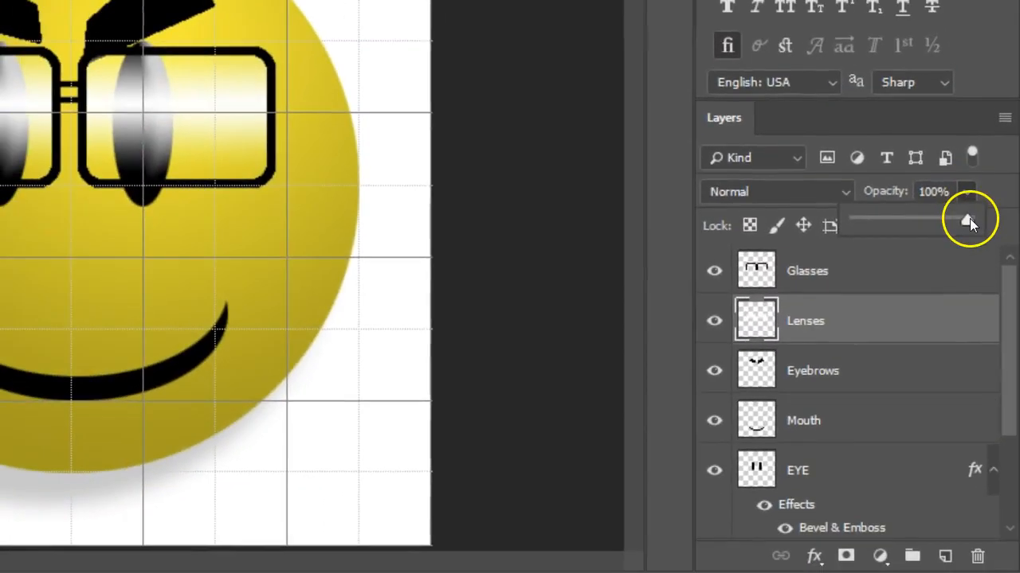
{"action": "left_click_drag", "start_coordinate": [969, 222], "coordinate": [932, 230]}
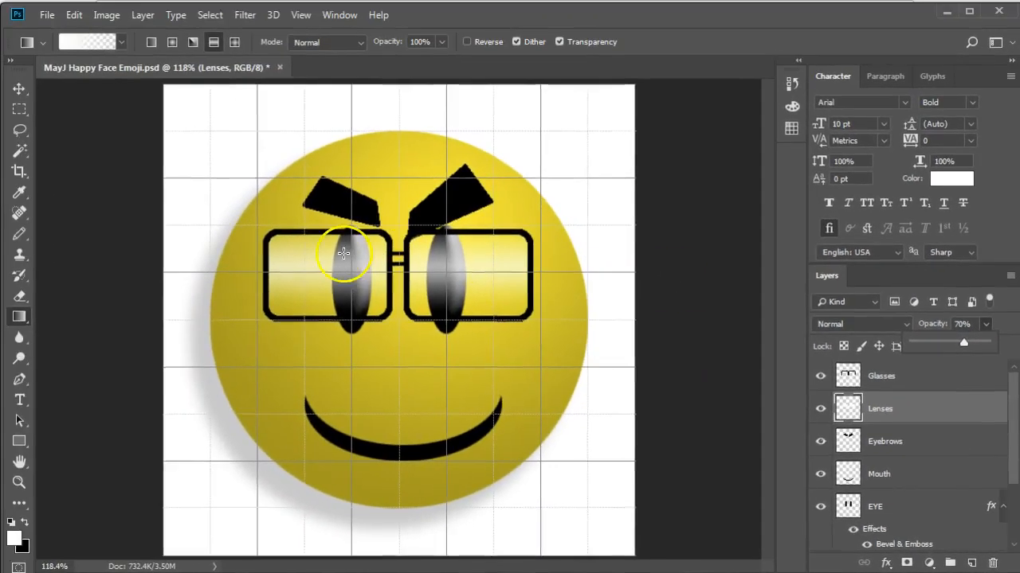
{"action": "left_click", "coordinate": [311, 253]}
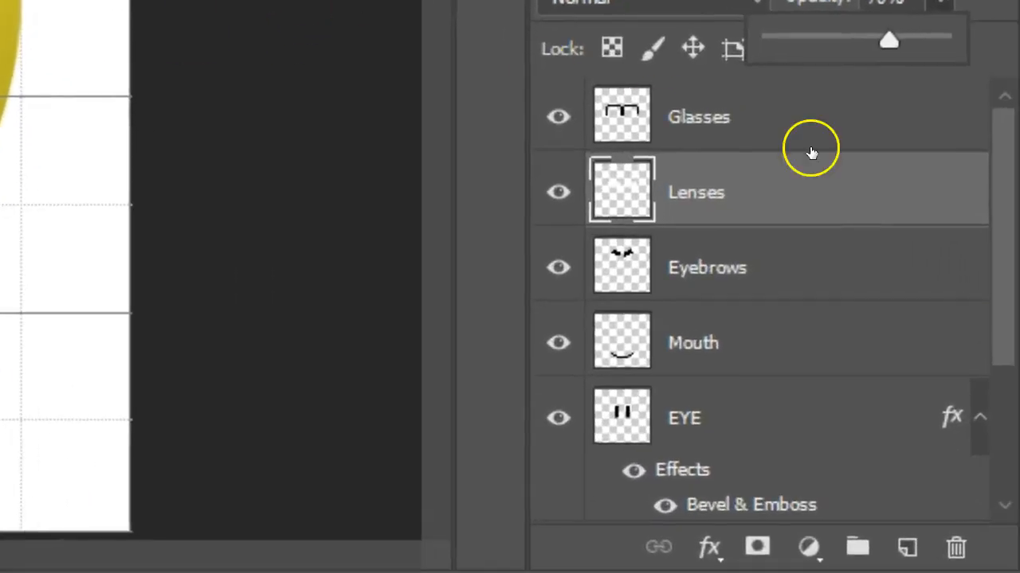
Step: Add a new layer above Glasses and name it Hair
{"action": "left_click", "coordinate": [812, 128]}
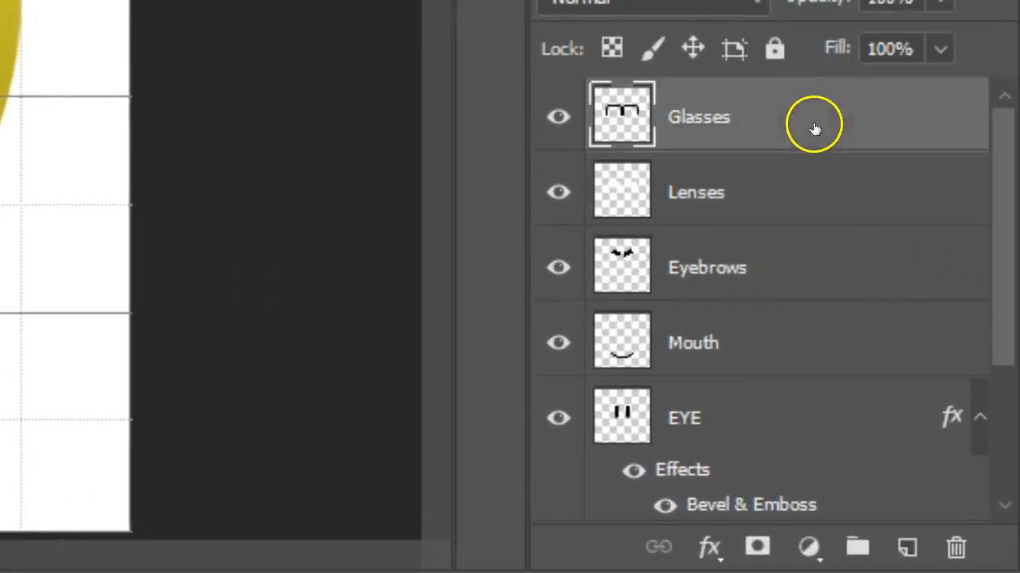
{"action": "left_click", "coordinate": [907, 547]}
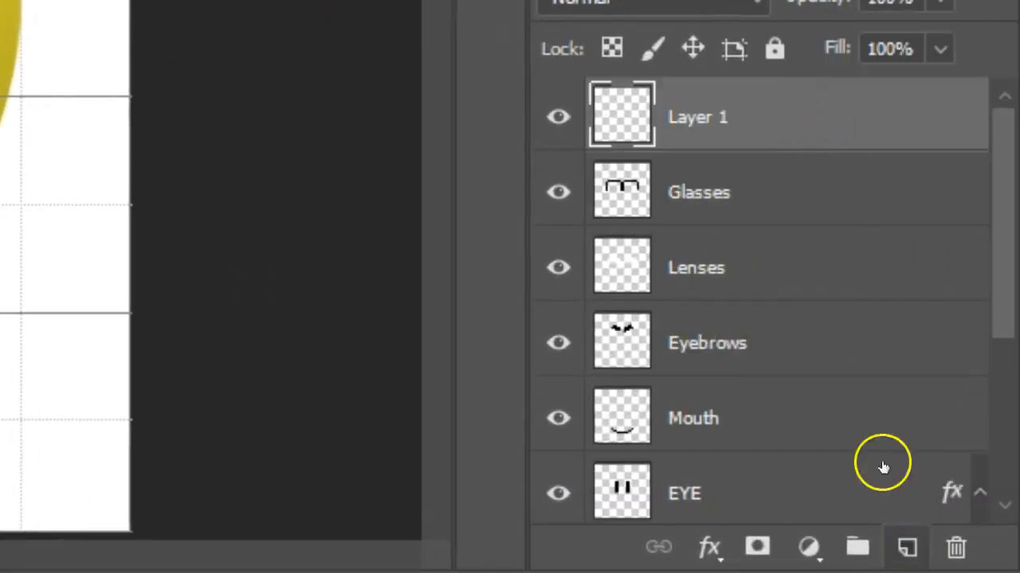
{"action": "double_click", "coordinate": [725, 114]}
{"action": "type", "text": "Hair"}
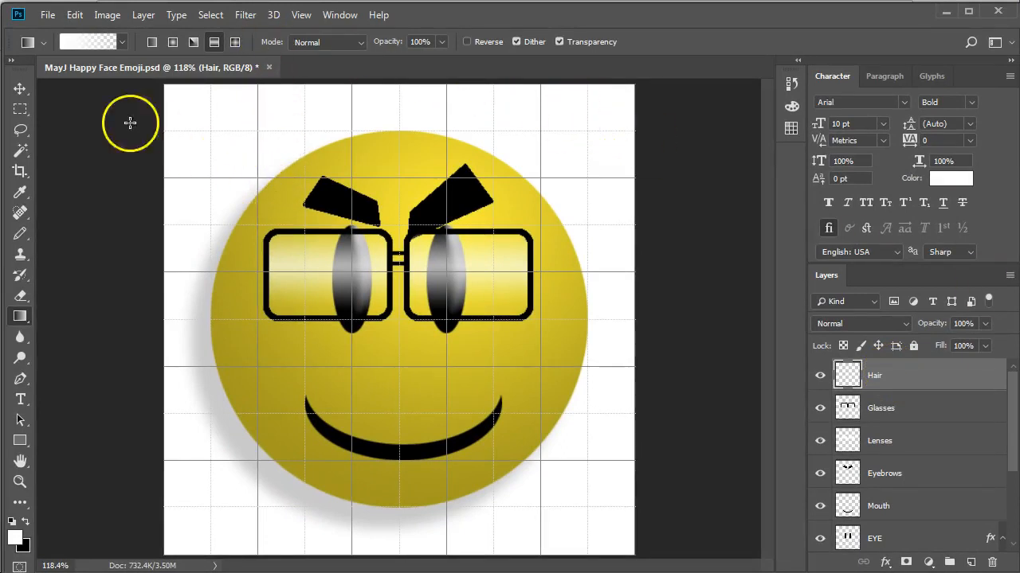
Step: Make a circular selection about 436 px wide around the whole face, slightly larger than the head, with the Elliptical Marquee tool
{"action": "right_click", "coordinate": [20, 111]}
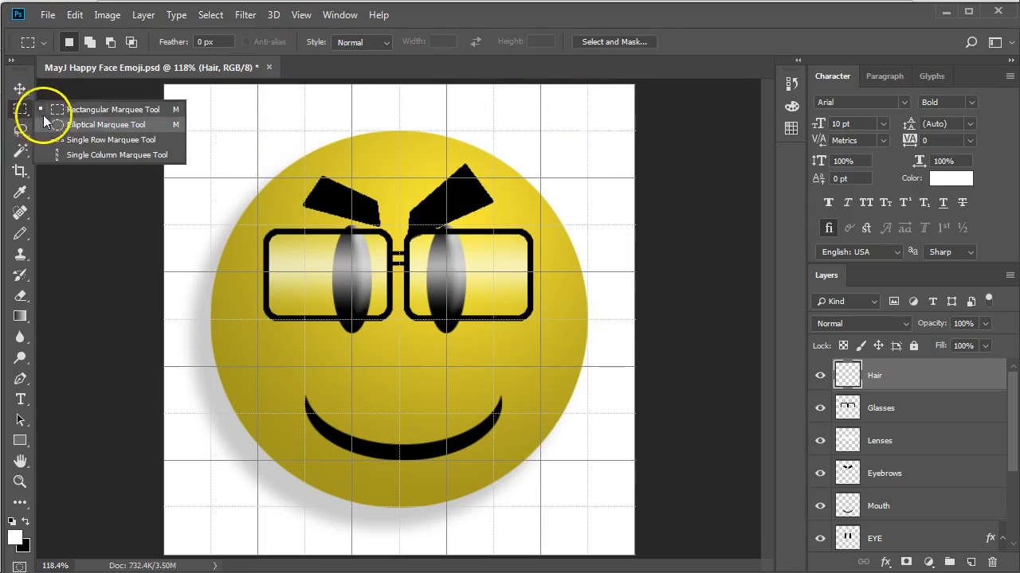
{"action": "left_click", "coordinate": [48, 120]}
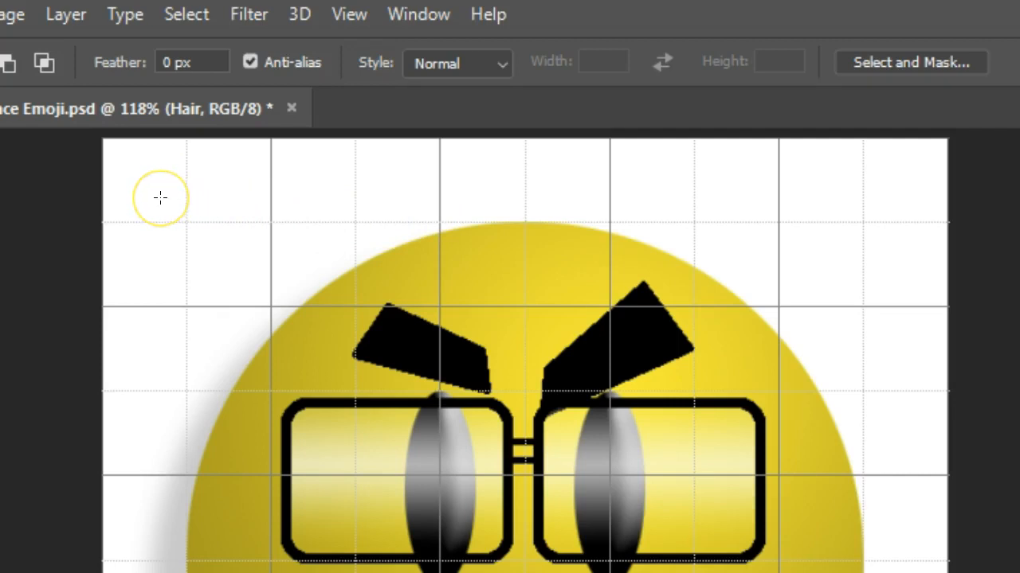
{"action": "left_click_drag", "start_coordinate": [159, 198], "coordinate": [793, 572]}
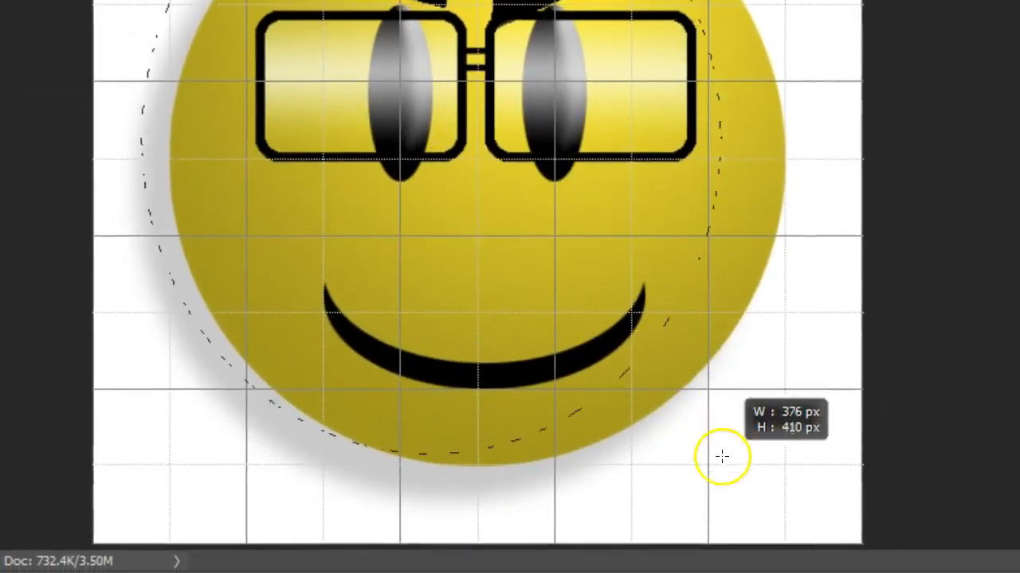
{"action": "left_click_drag", "start_coordinate": [721, 456], "coordinate": [810, 485]}
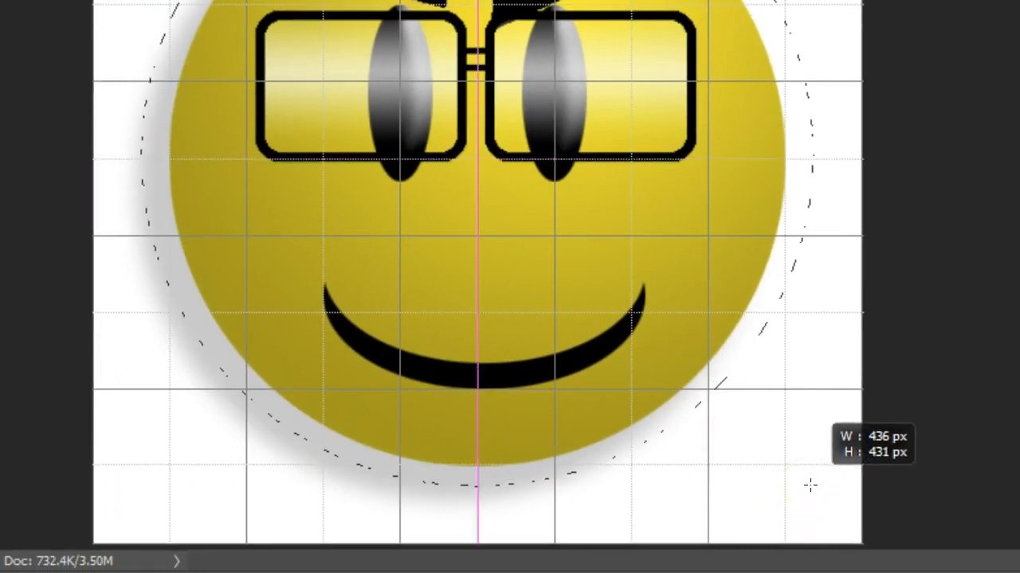
{"action": "left_click_drag", "start_coordinate": [810, 485], "coordinate": [819, 493]}
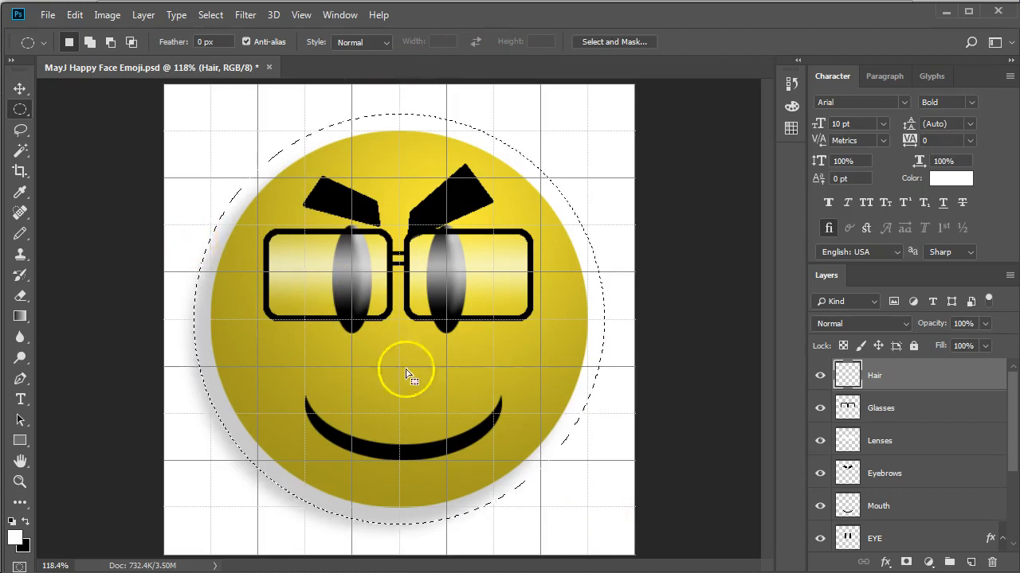
Step: Set the foreground color to brown #705c25 and fill the circular selection with it on the Hair layer
{"action": "left_click", "coordinate": [15, 538]}
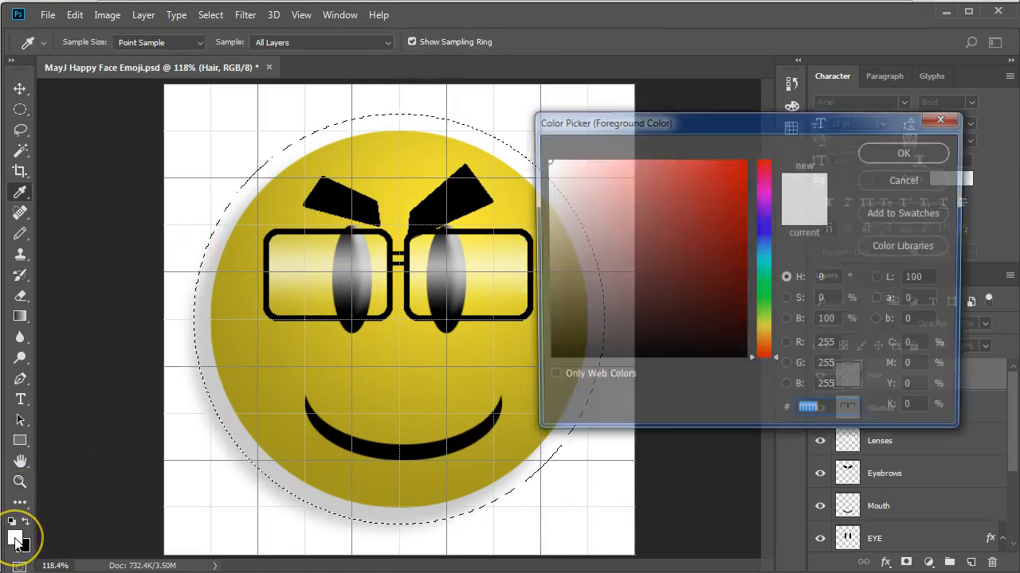
{"action": "left_click_drag", "start_coordinate": [757, 342], "coordinate": [762, 338]}
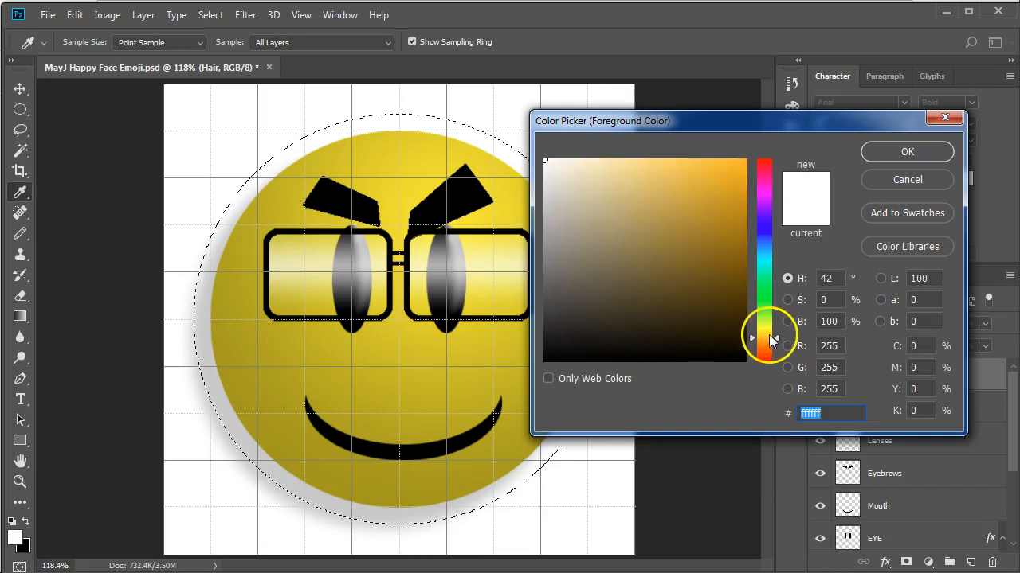
{"action": "mouse_move", "coordinate": [637, 295]}
{"action": "left_mouse_down"}
{"action": "mouse_move", "coordinate": [623, 289]}
{"action": "mouse_move", "coordinate": [658, 293]}
{"action": "mouse_move", "coordinate": [665, 267]}
{"action": "mouse_move", "coordinate": [678, 273]}
{"action": "left_mouse_up"}
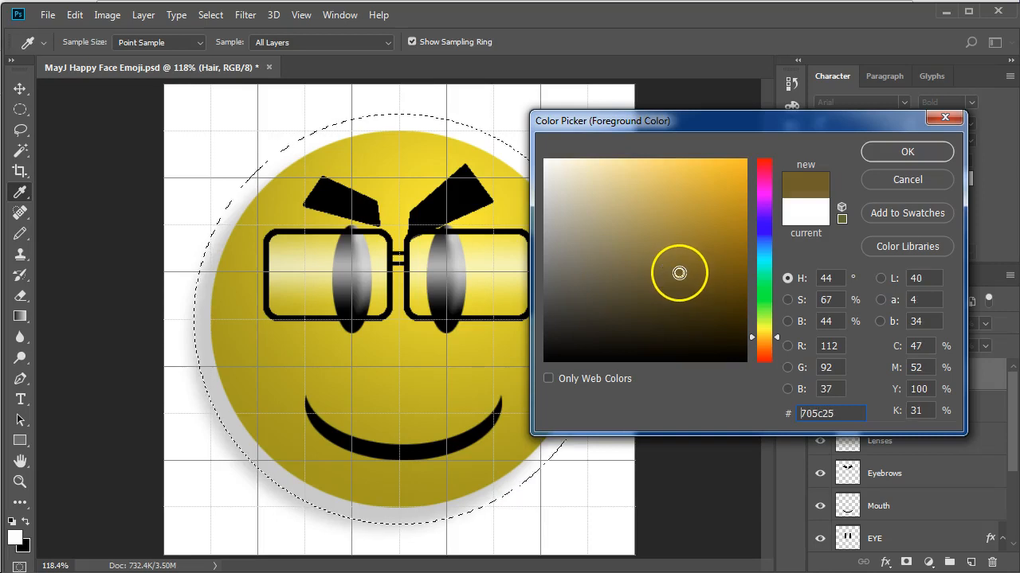
{"action": "left_click", "coordinate": [923, 151]}
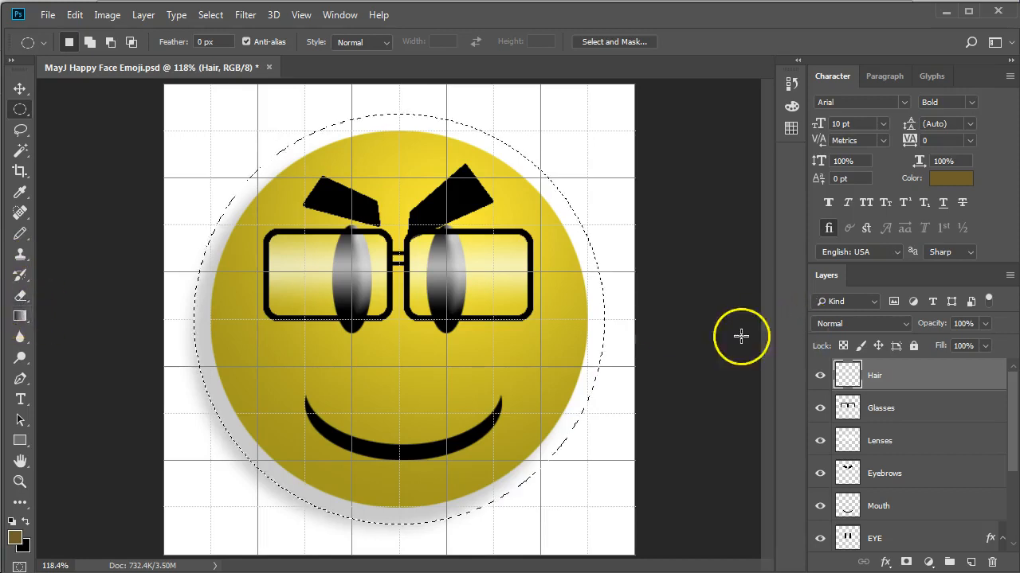
{"action": "left_click", "coordinate": [885, 372]}
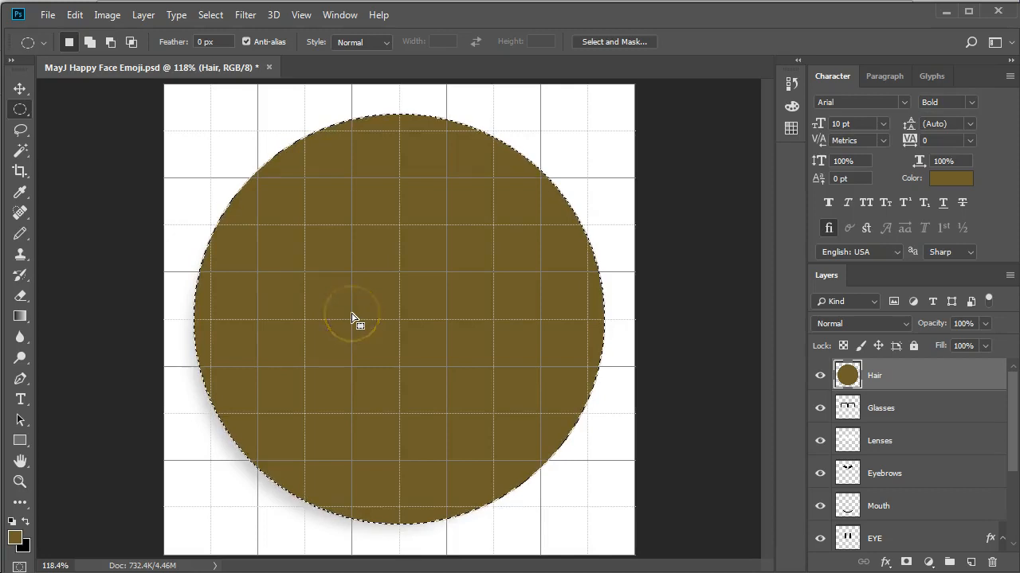
Step: Set the background color to a brownish gray, #77746b
{"action": "left_click", "coordinate": [24, 548]}
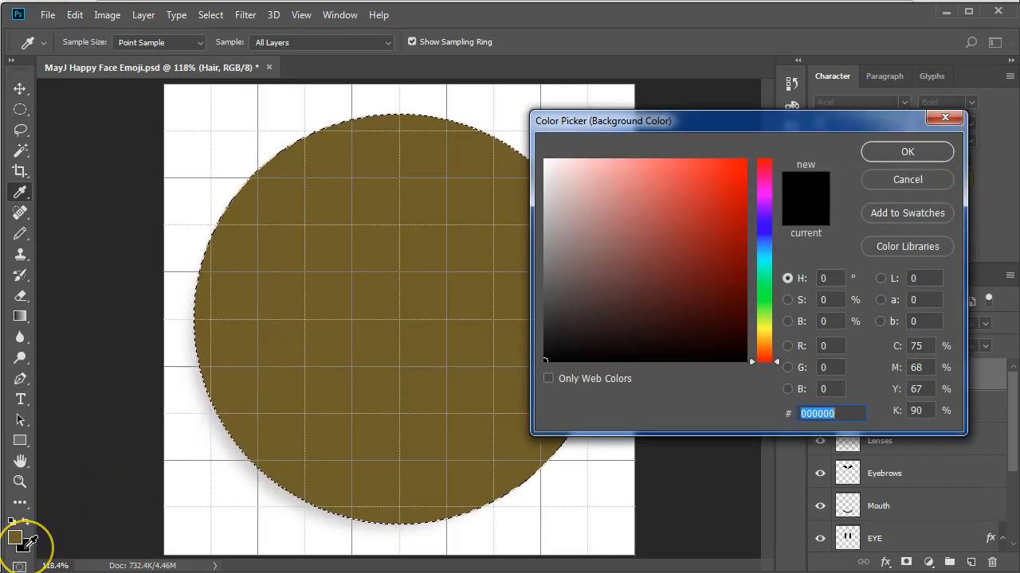
{"action": "left_click", "coordinate": [341, 337]}
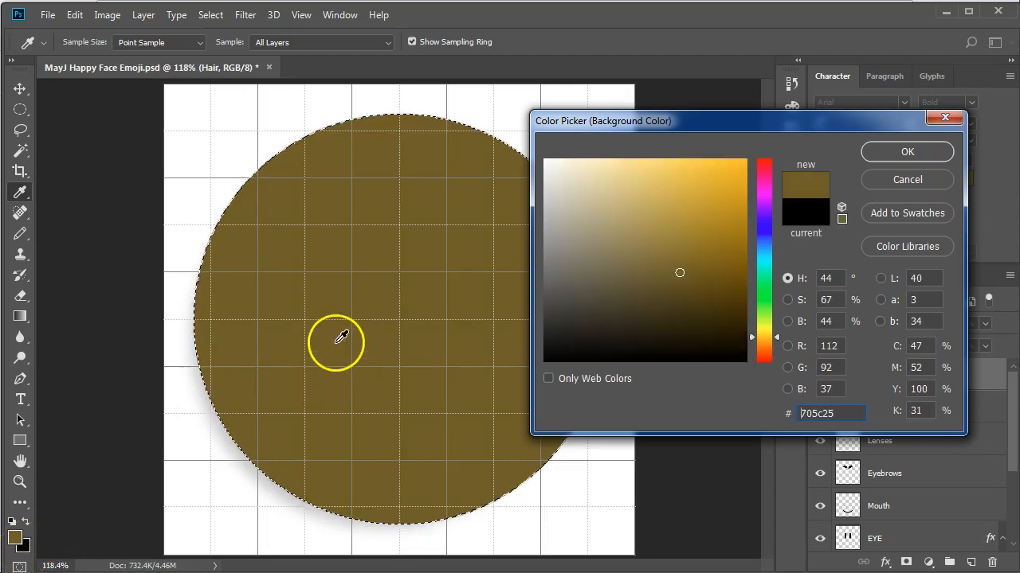
{"action": "left_click", "coordinate": [599, 273]}
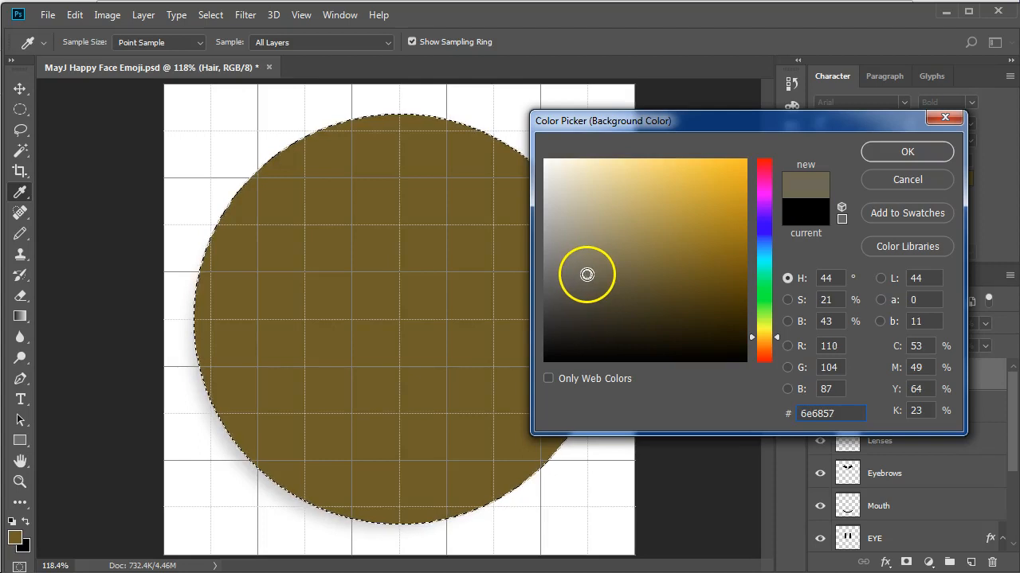
{"action": "left_click_drag", "start_coordinate": [564, 255], "coordinate": [564, 254]}
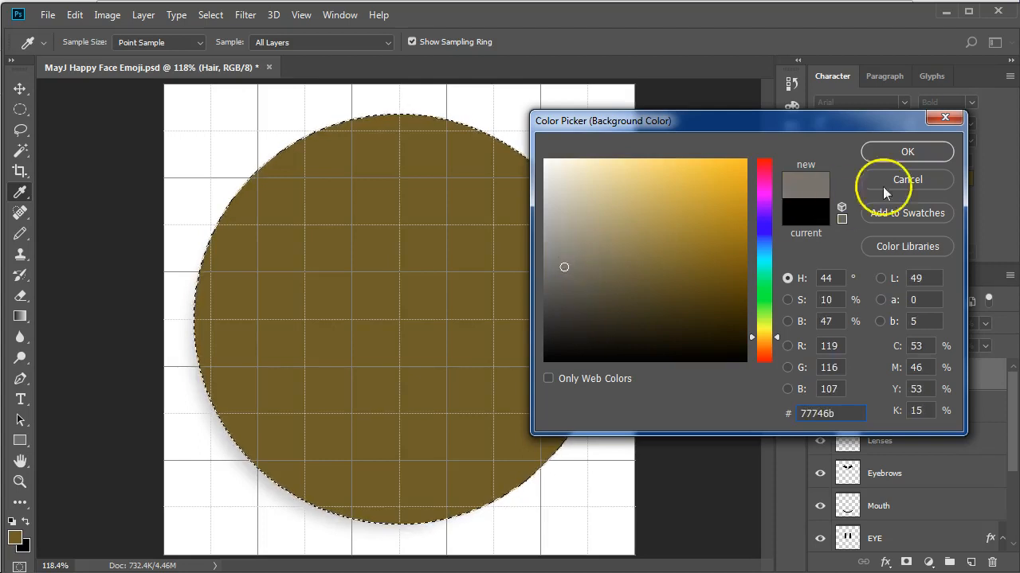
{"action": "left_click", "coordinate": [904, 153]}
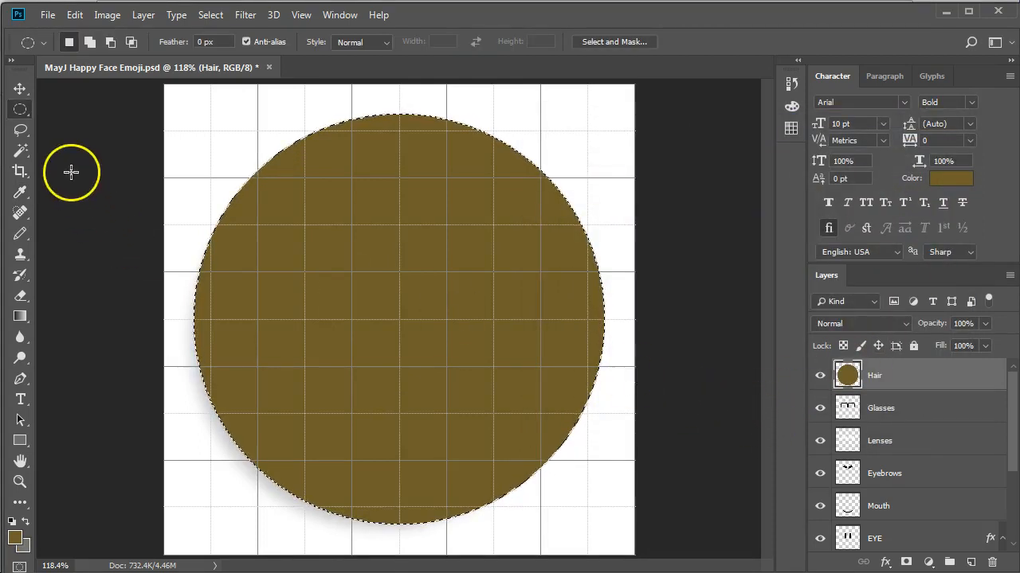
Step: Fill the circular selection with a linear foreground-to-background gradient, running from brown near the top to gray near the bottom
{"action": "left_click", "coordinate": [20, 315]}
{"action": "left_click", "coordinate": [151, 41]}
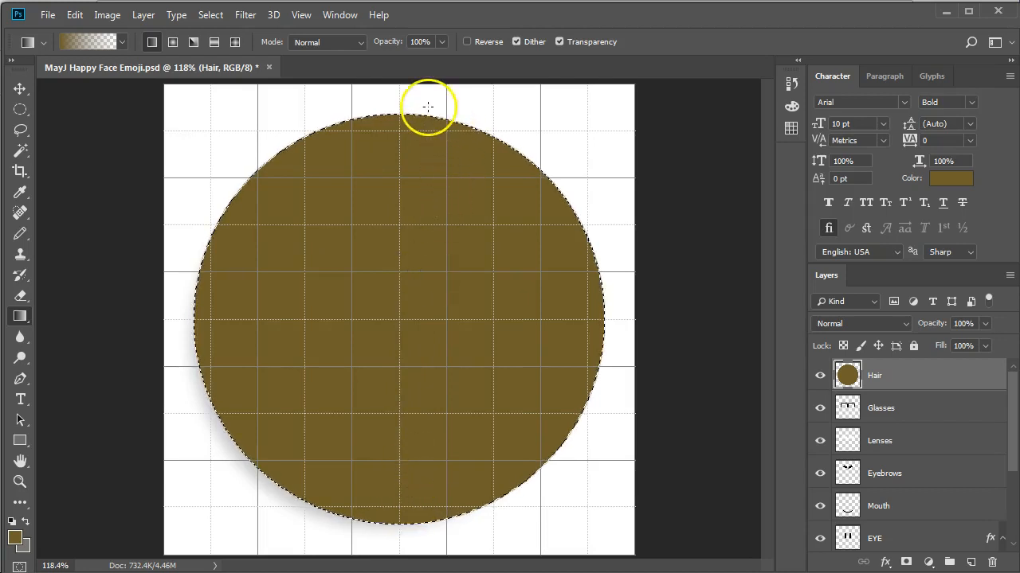
{"action": "left_click", "coordinate": [122, 42]}
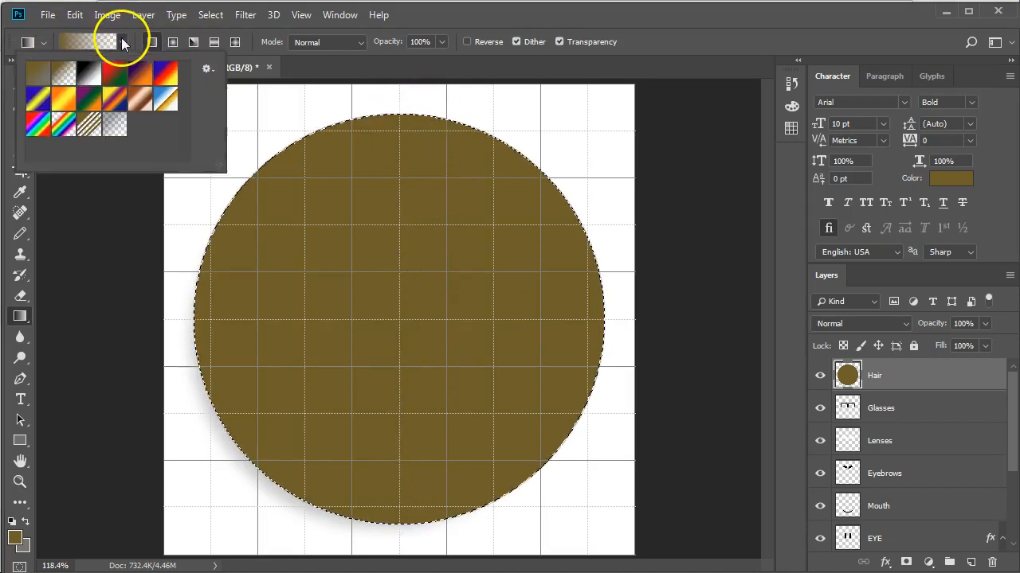
{"action": "left_click", "coordinate": [37, 74]}
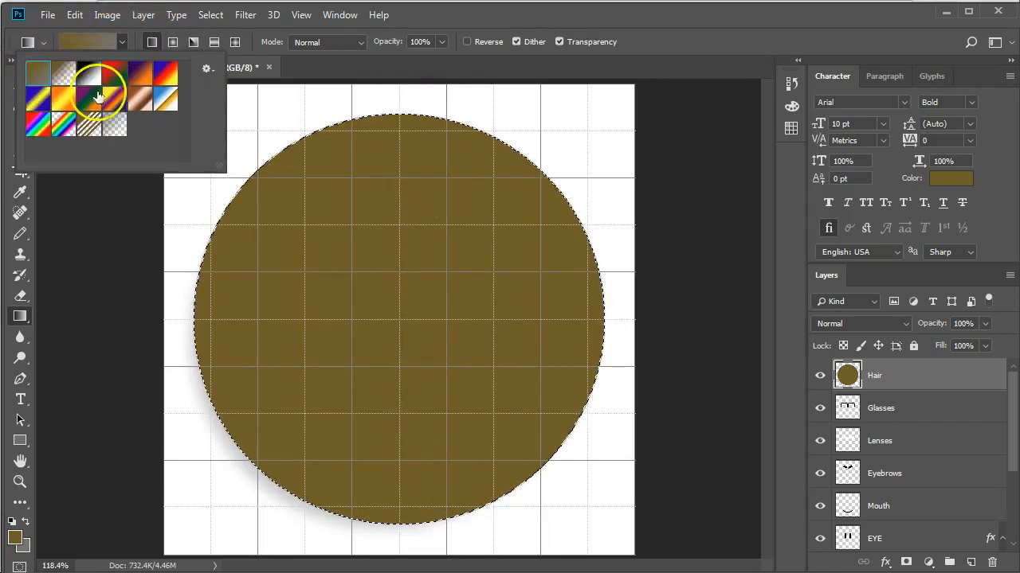
{"action": "left_click", "coordinate": [396, 146]}
{"action": "left_click_drag", "start_coordinate": [406, 216], "coordinate": [412, 496]}
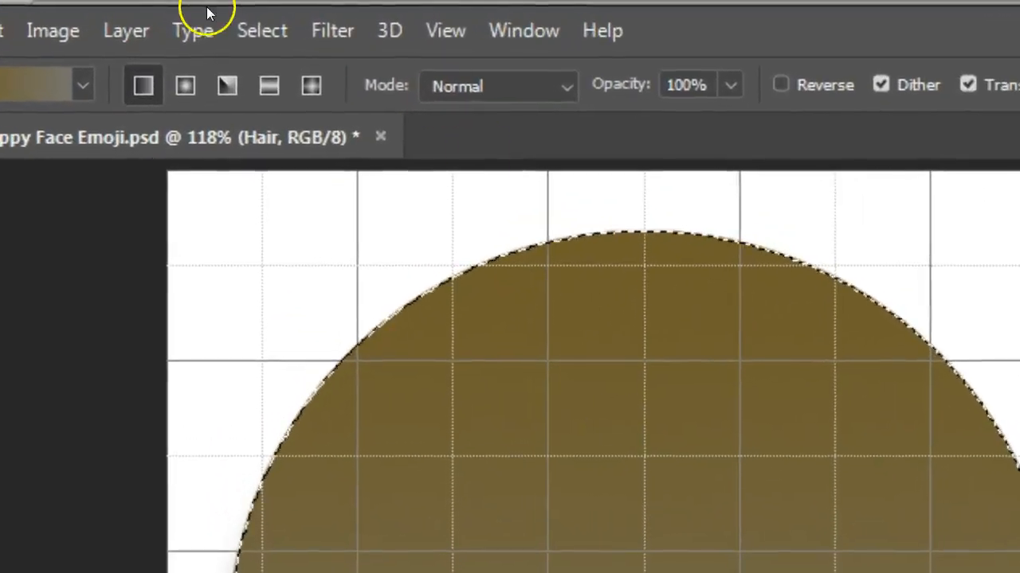
Step: Contract the circular selection by 40 pixels
{"action": "left_click", "coordinate": [267, 30]}
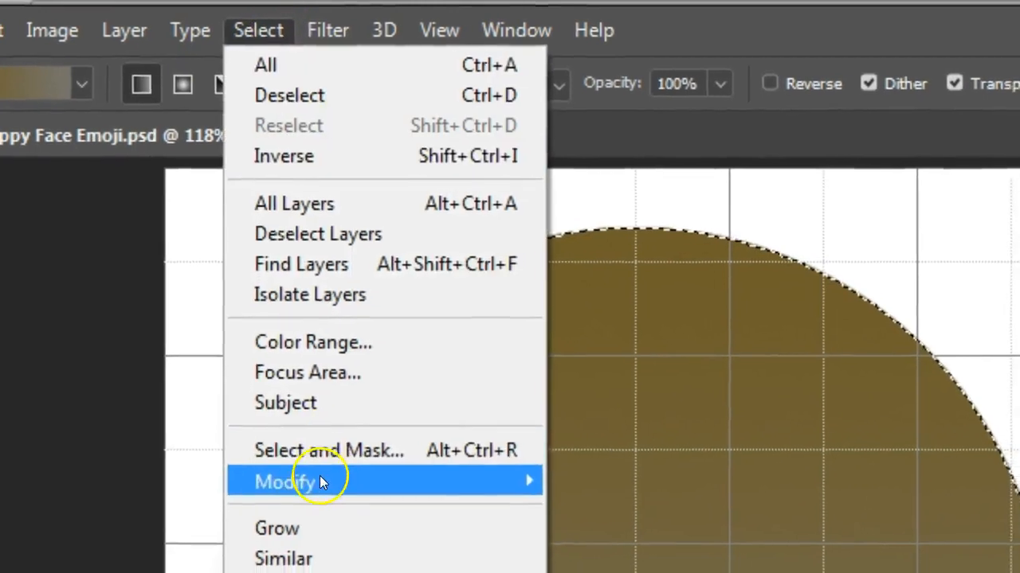
{"action": "mouse_move", "coordinate": [333, 489]}
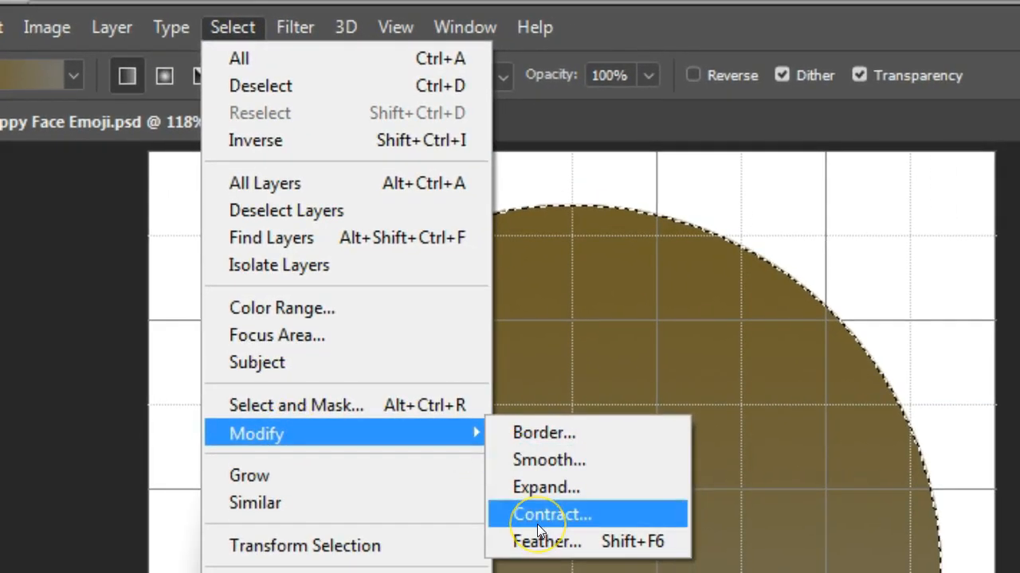
{"action": "left_click", "coordinate": [537, 525]}
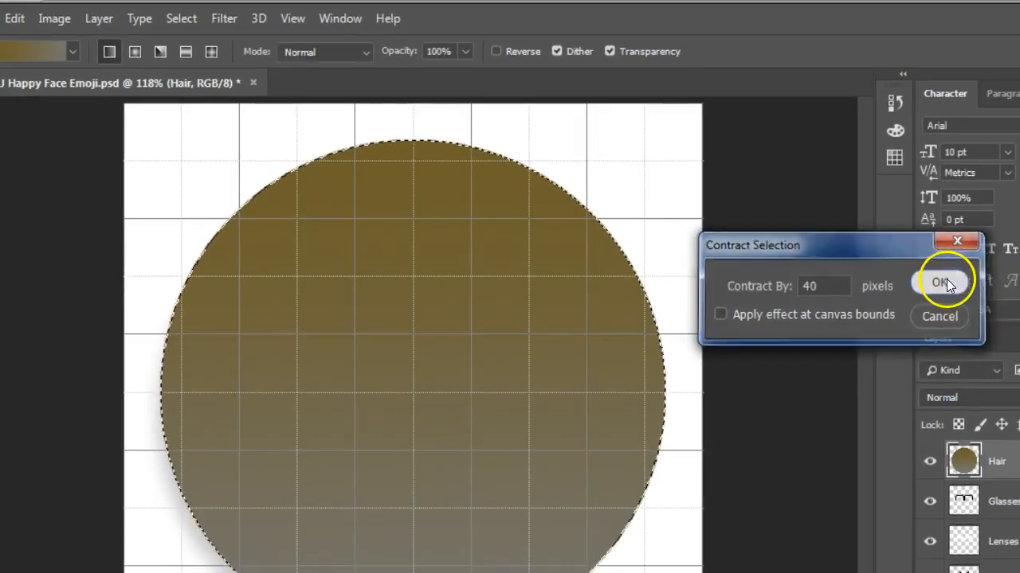
{"action": "left_click", "coordinate": [979, 309]}
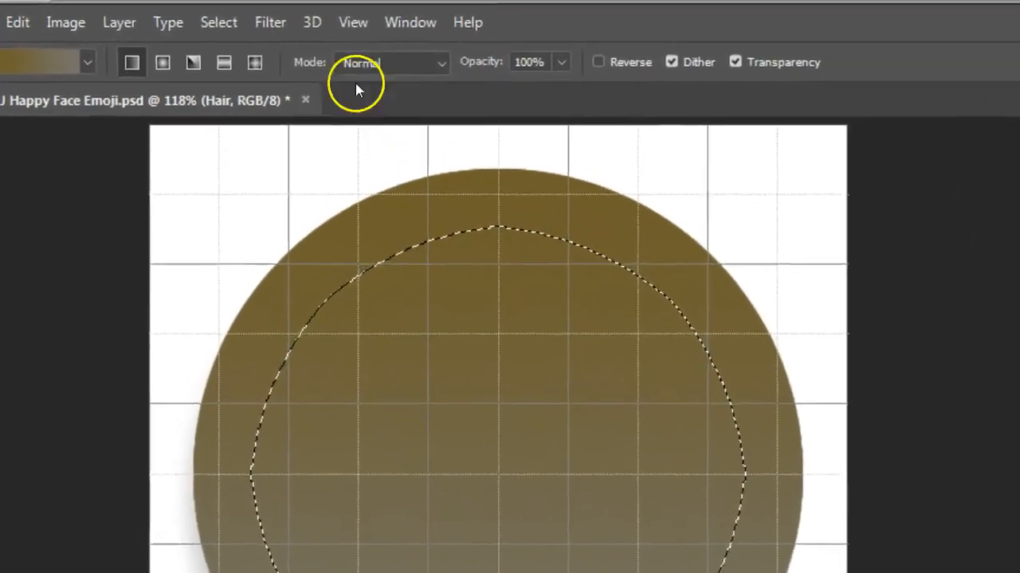
Step: Smooth the circular selection with a 40-pixel sample radius and delete the Hair layer's fill inside it
{"action": "left_click", "coordinate": [217, 22]}
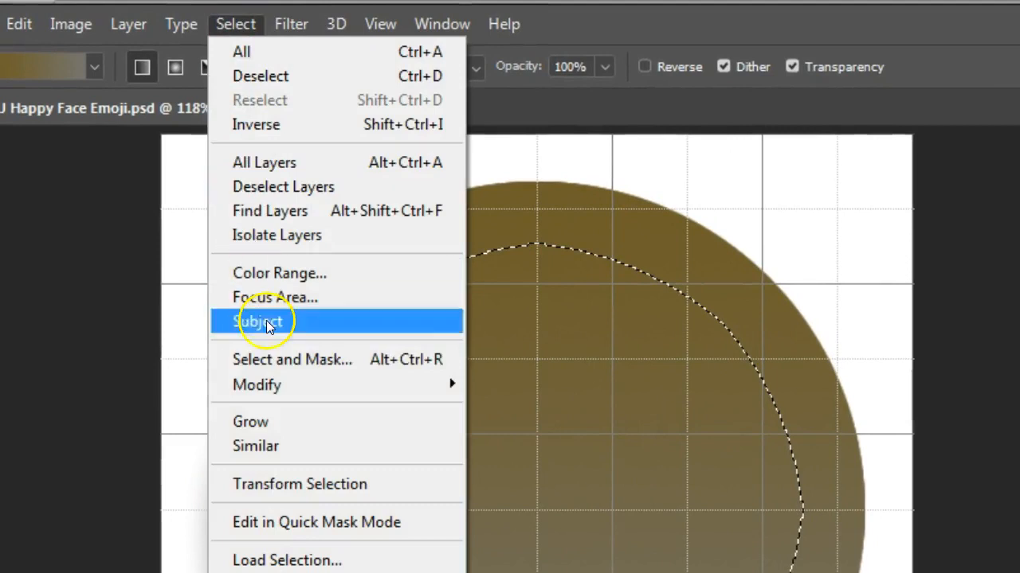
{"action": "left_click", "coordinate": [503, 404]}
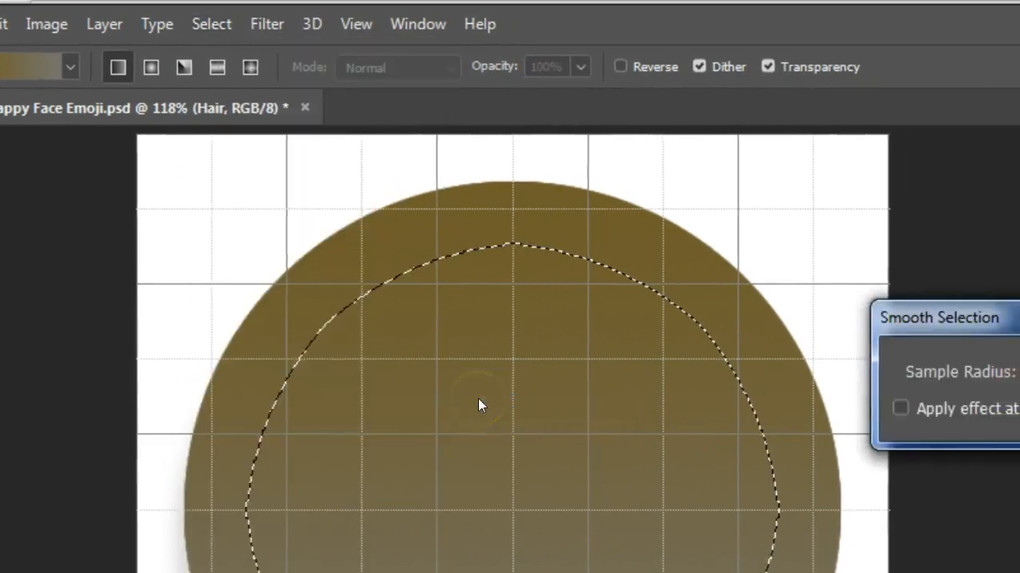
{"action": "type", "text": "40"}
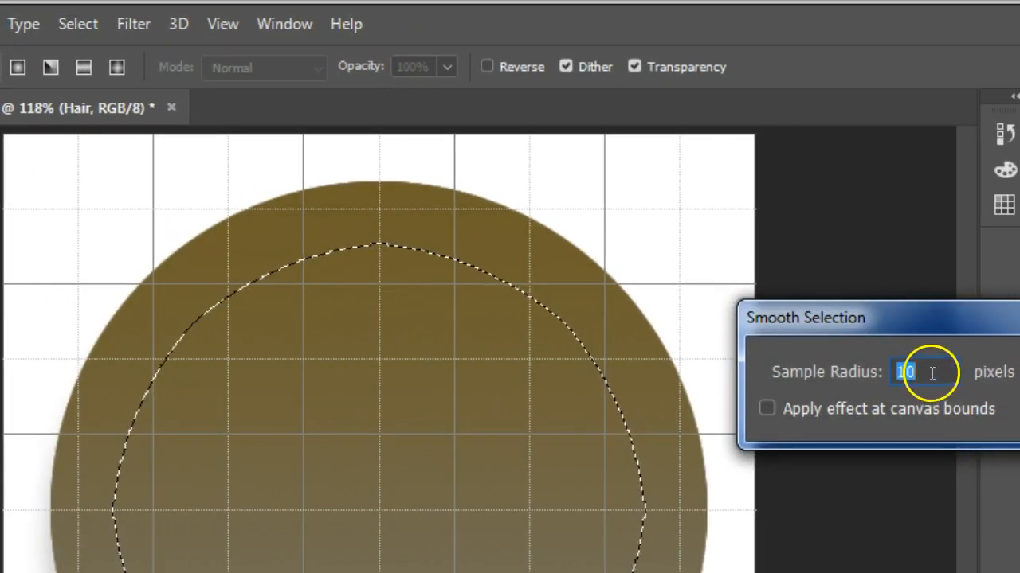
{"action": "key", "text": "Return"}
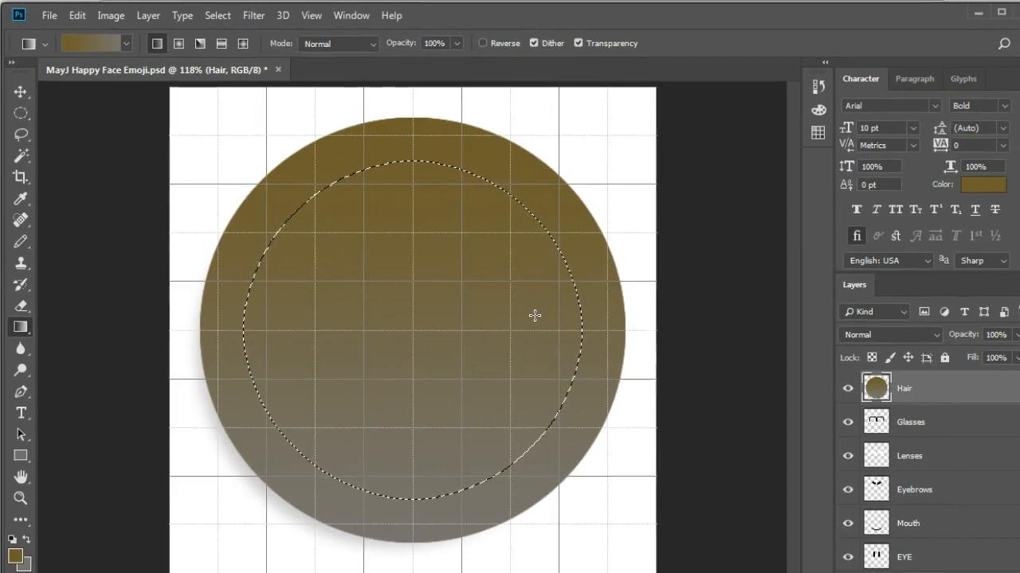
{"action": "key", "text": "Delete"}
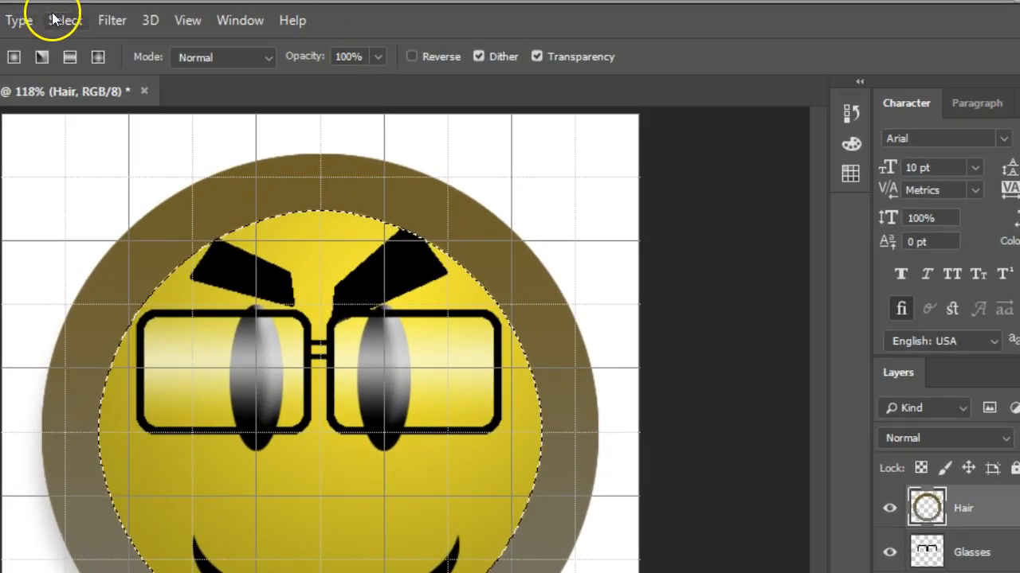
Step: Expand the circular selection outward into the hair ring
{"action": "left_click", "coordinate": [199, 16]}
{"action": "mouse_move", "coordinate": [273, 258]}
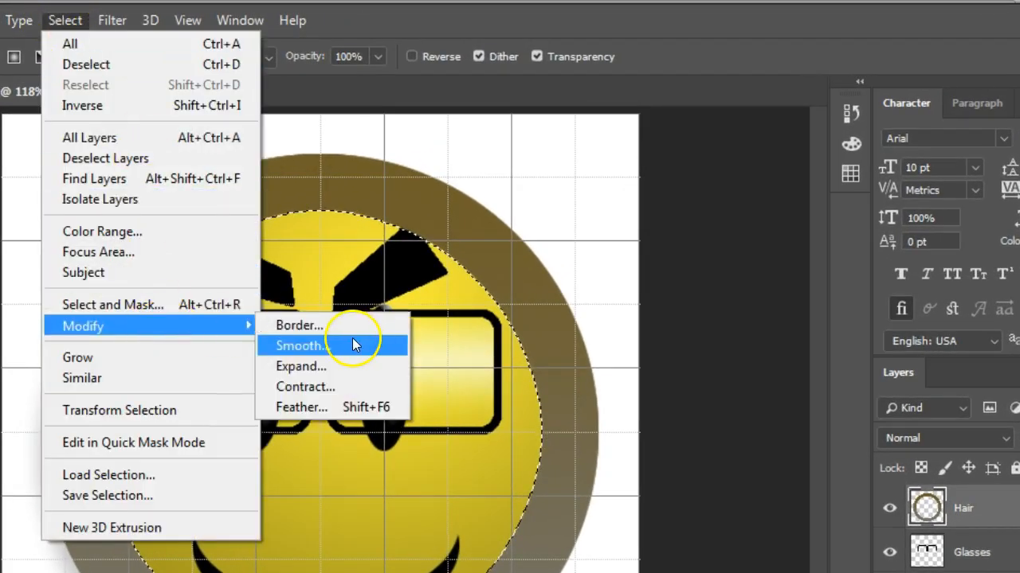
{"action": "left_click", "coordinate": [345, 366]}
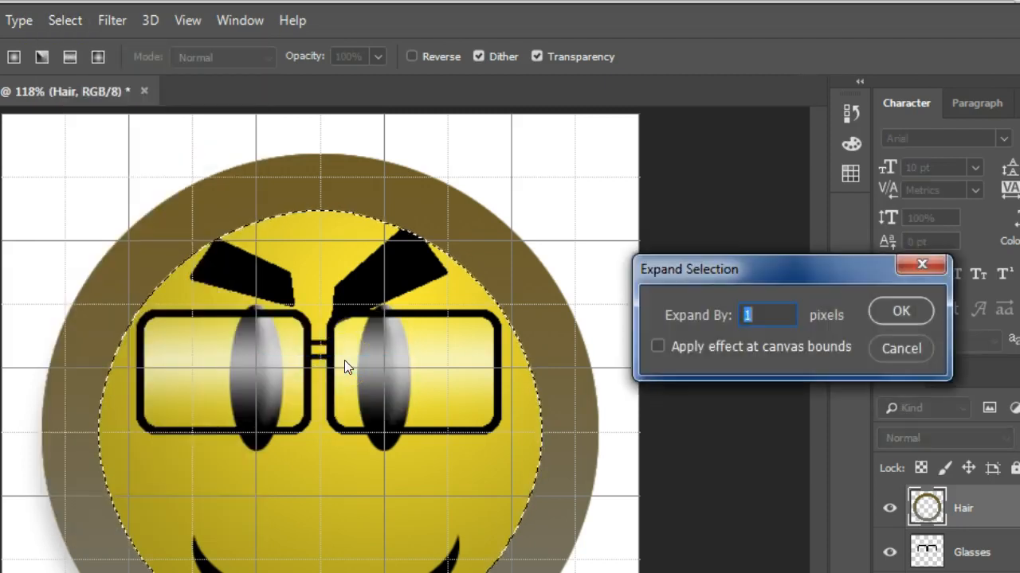
{"action": "key", "text": "Return"}
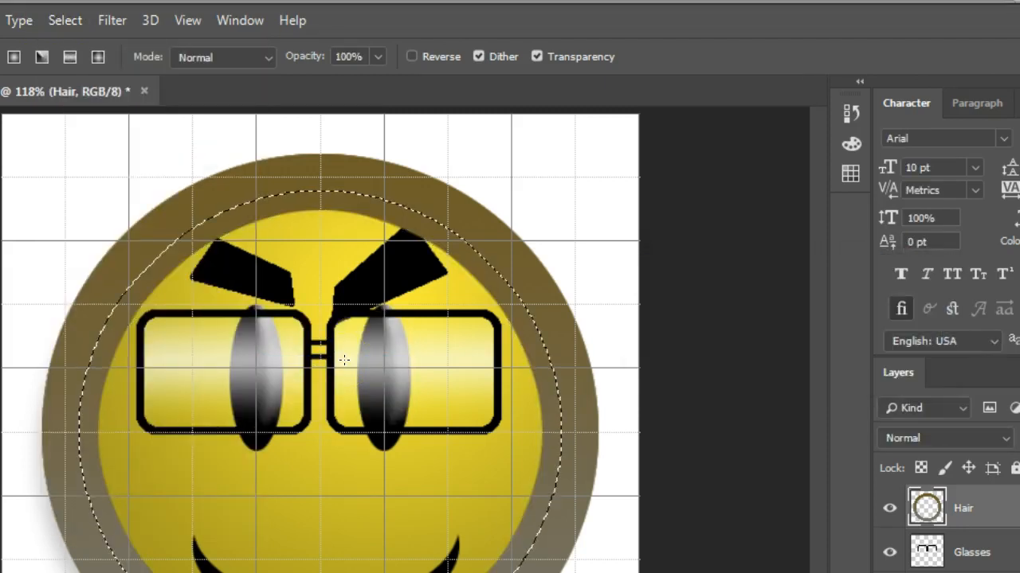
Step: Smooth the expanded selection with a 40-pixel sample radius, delete the hair inside it to thin the ring, and deselect
{"action": "left_click", "coordinate": [64, 20]}
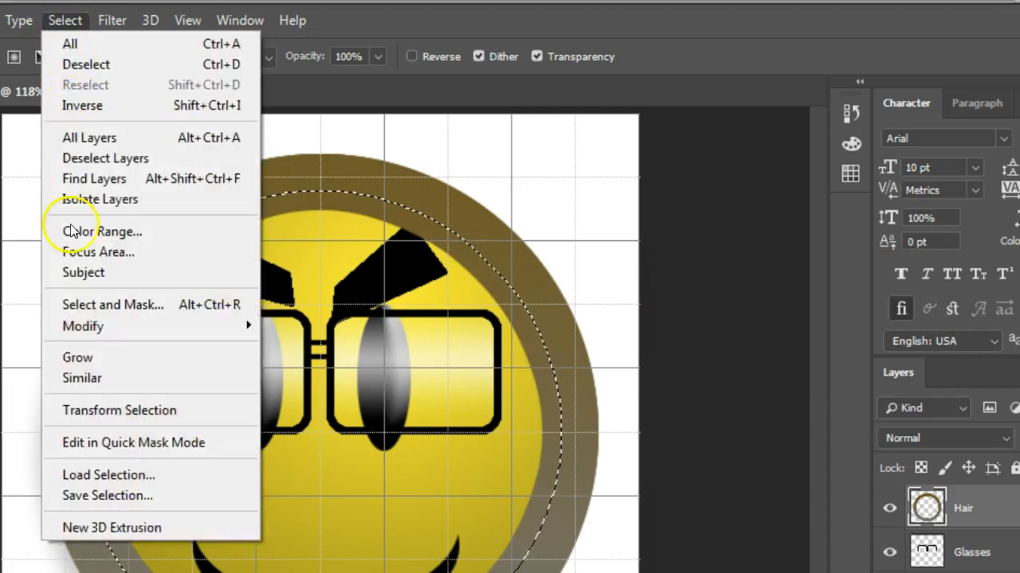
{"action": "mouse_move", "coordinate": [74, 325]}
{"action": "left_click", "coordinate": [293, 346]}
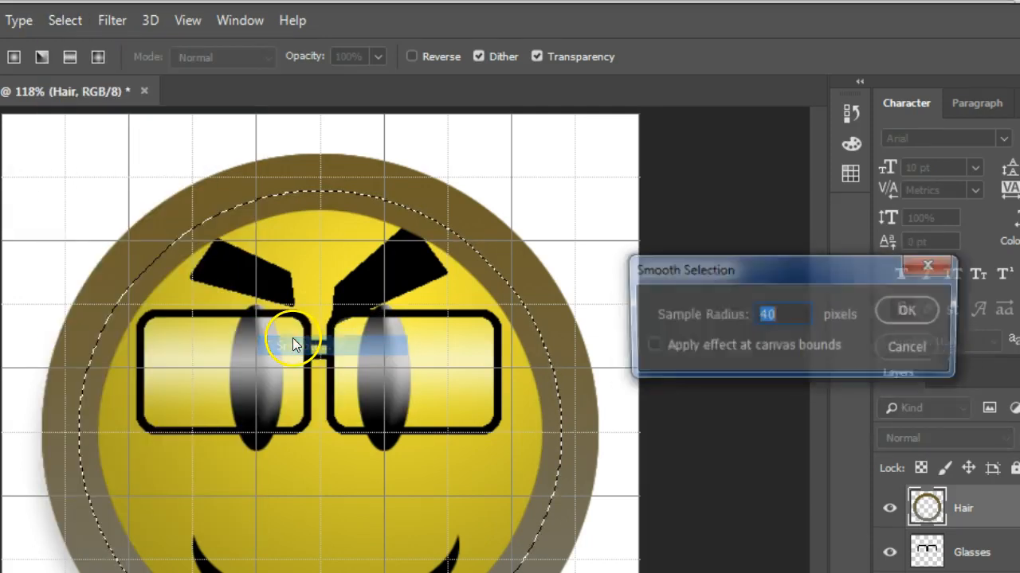
{"action": "key", "text": "Return"}
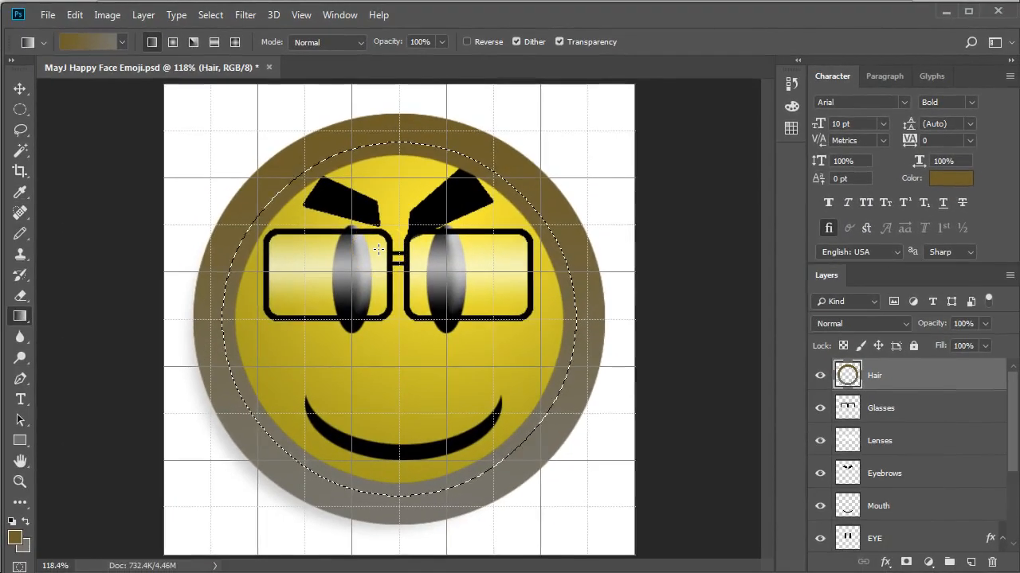
{"action": "key", "text": "Delete"}
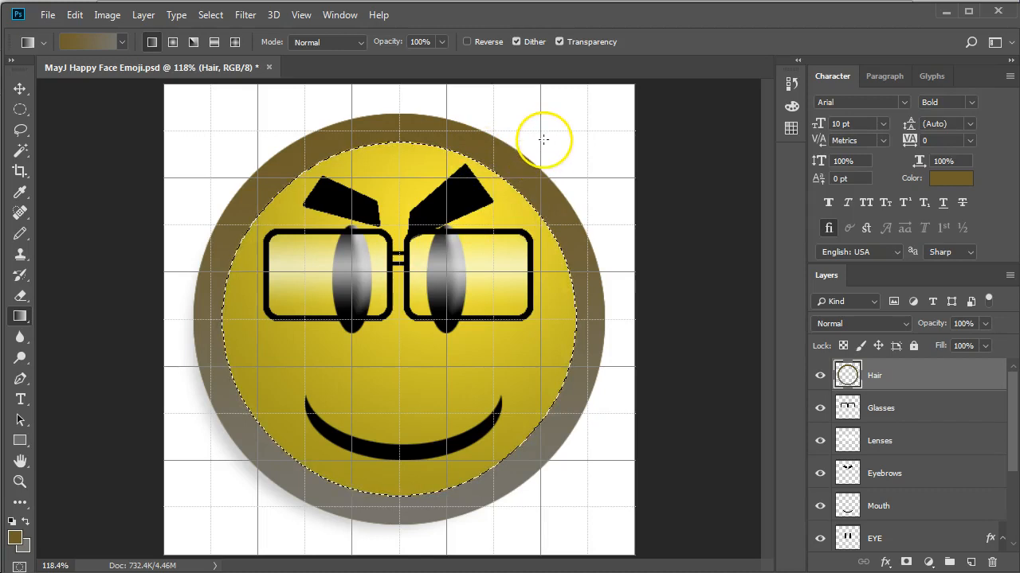
{"action": "left_click", "coordinate": [20, 109]}
{"action": "key", "text": "ctrl+d"}
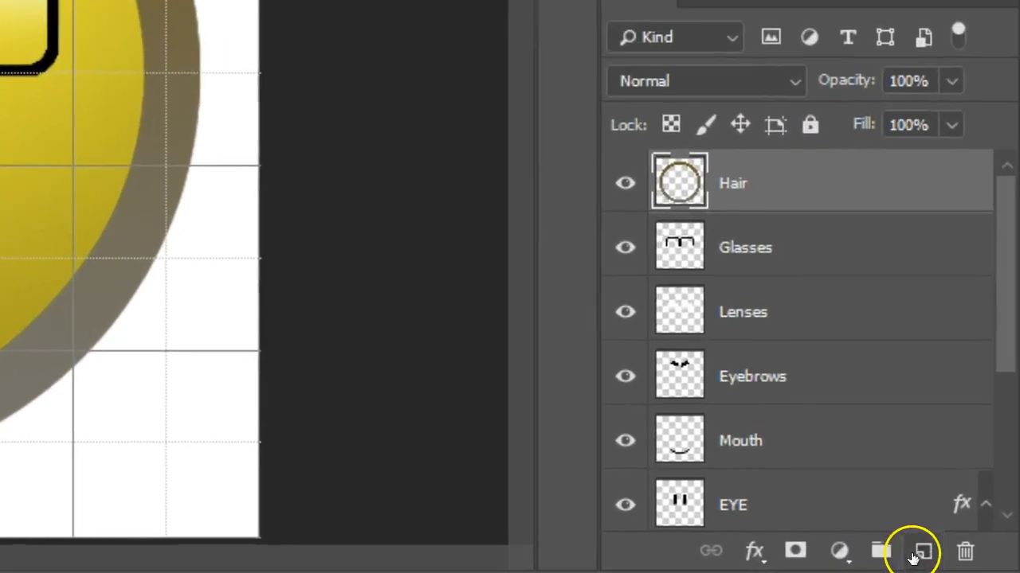
Step: Add a new layer above Hair and name it Toupee
{"action": "left_click", "coordinate": [970, 563]}
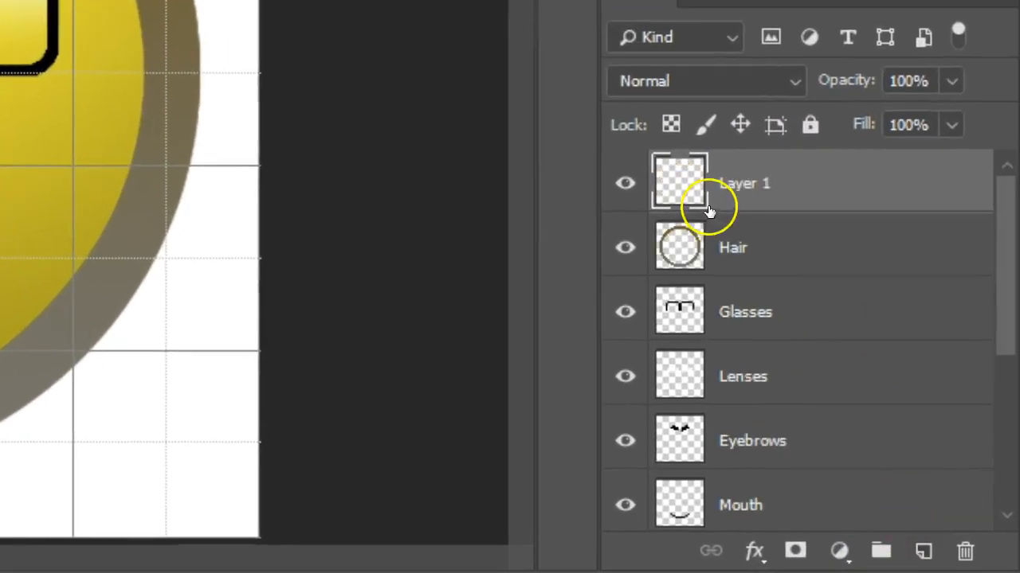
{"action": "double_click", "coordinate": [768, 183]}
{"action": "type", "text": "Toup"}
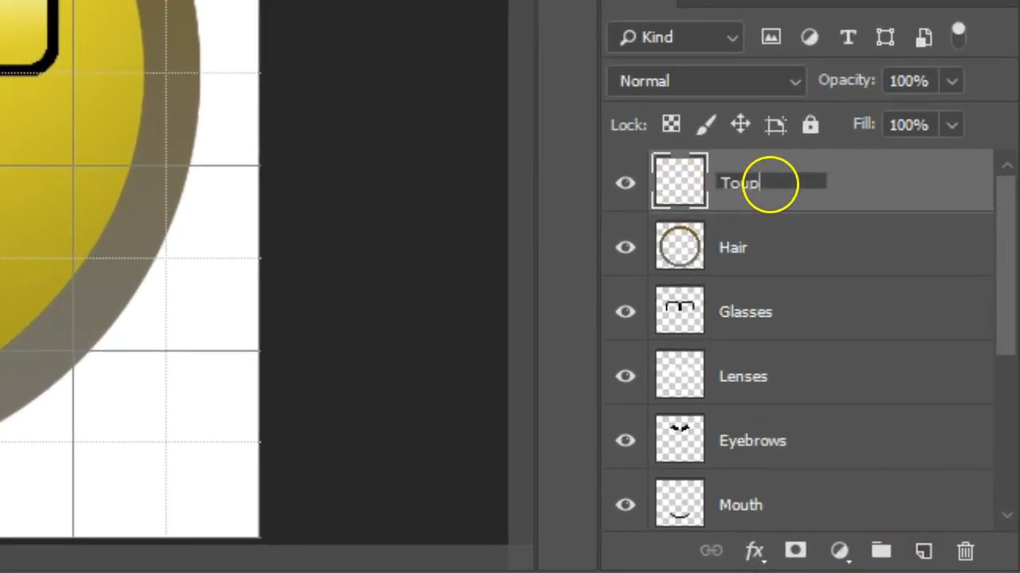
{"action": "type", "text": "ee"}
{"action": "key", "text": "Return"}
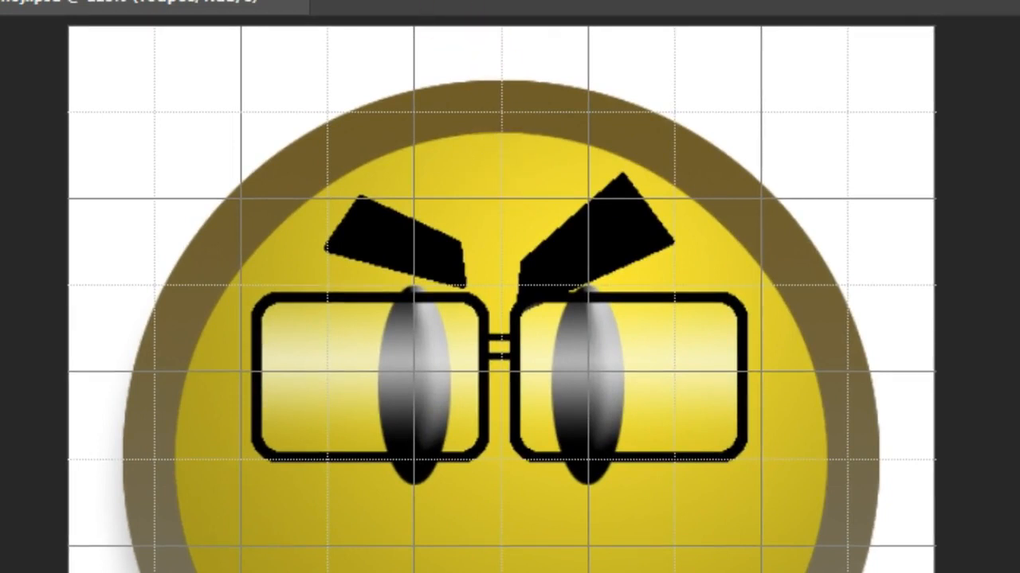
Step: Draw a wide elliptical selection centered over the top of the head, spanning the hair ring and forehead above the eyebrows
{"action": "left_click", "coordinate": [317, 0]}
{"action": "mouse_move", "coordinate": [348, 510]}
{"action": "left_click", "coordinate": [612, 542]}
{"action": "mouse_move", "coordinate": [503, 142]}
{"action": "left_mouse_down"}
{"action": "mouse_move", "coordinate": [759, 189]}
{"action": "mouse_move", "coordinate": [728, 216]}
{"action": "mouse_move", "coordinate": [724, 205]}
{"action": "mouse_move", "coordinate": [701, 209]}
{"action": "left_mouse_up"}
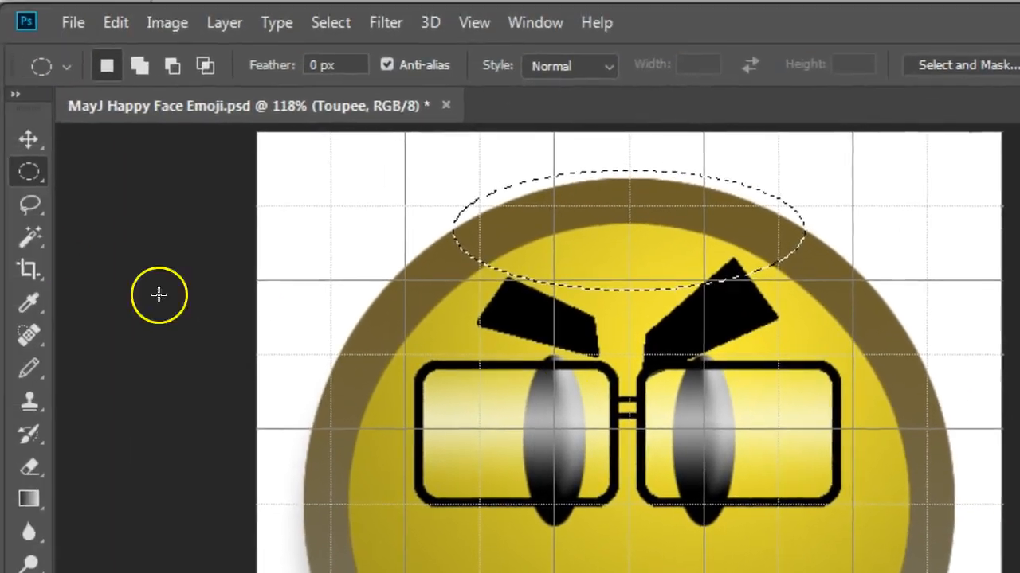
Step: Fill the elliptical selection on the Toupee layer with the linear brown-to-gray gradient from top to bottom, and deselect
{"action": "left_click", "coordinate": [32, 497]}
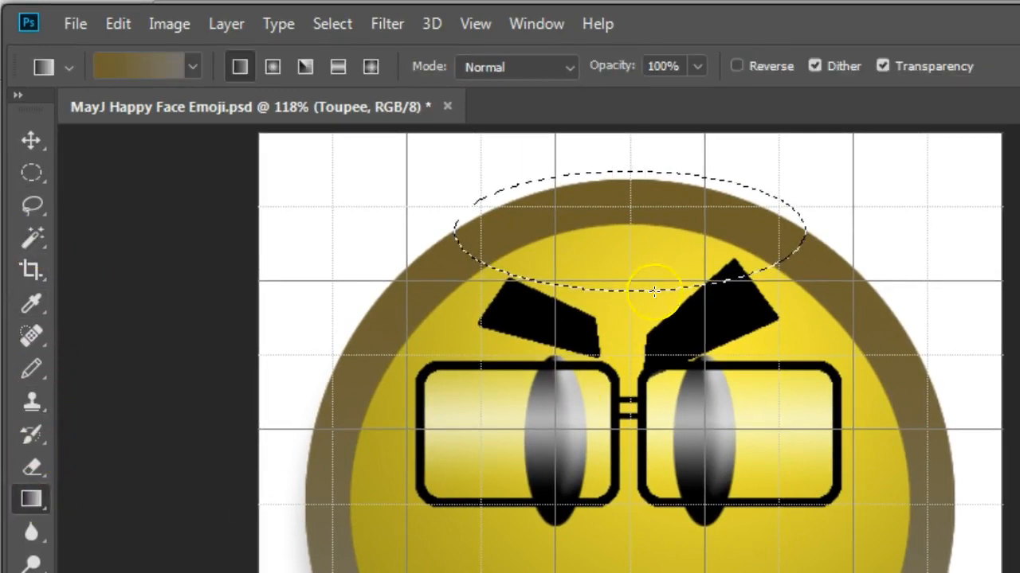
{"action": "left_click_drag", "start_coordinate": [629, 183], "coordinate": [624, 271]}
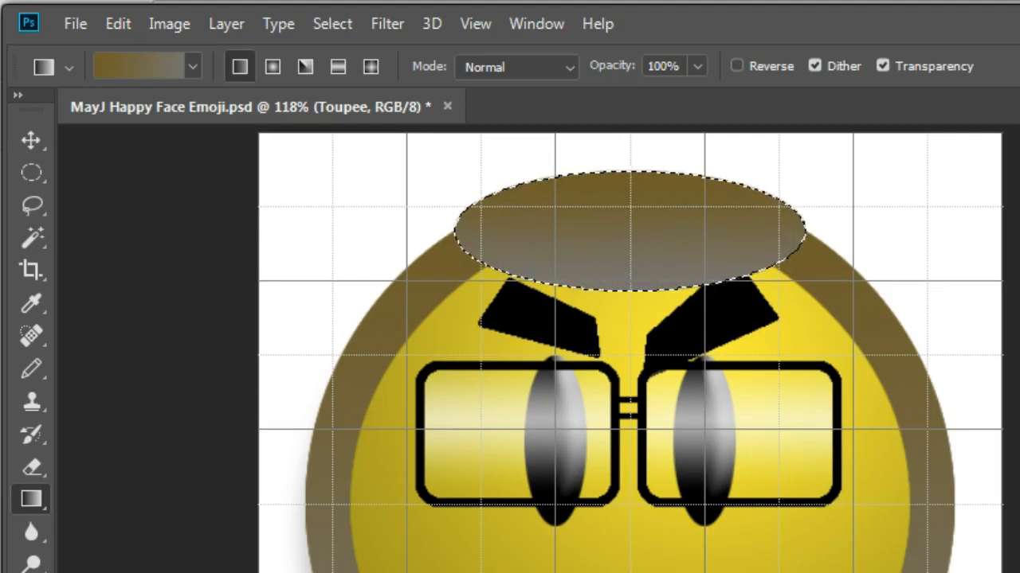
{"action": "key", "text": "ctrl+d"}
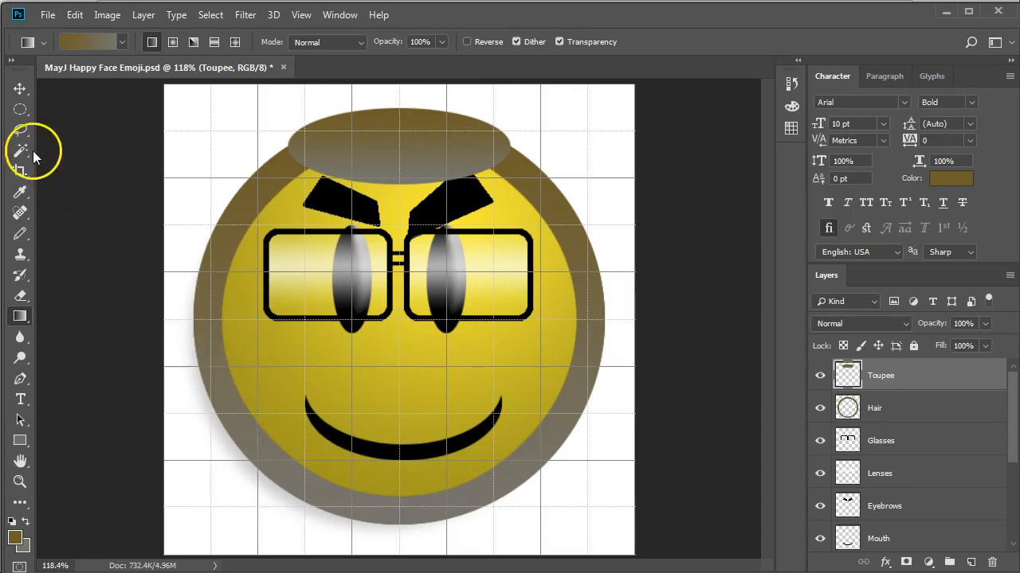
Step: Try deleting the lower half of the ring on the Hair layer with a rectangular selection, and undo the deletion
{"action": "left_click", "coordinate": [20, 109]}
{"action": "left_click", "coordinate": [59, 107]}
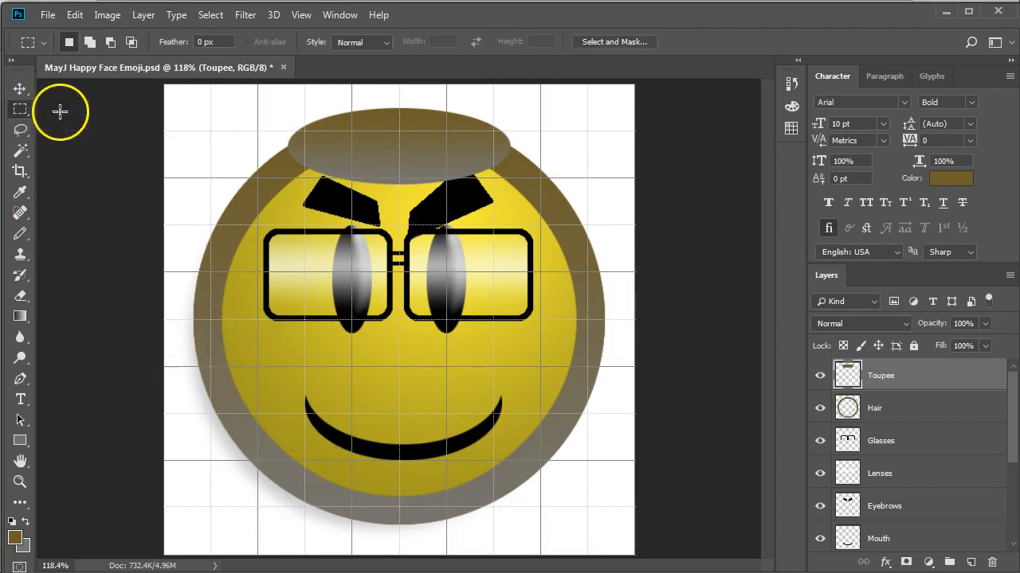
{"action": "left_click_drag", "start_coordinate": [184, 326], "coordinate": [626, 545]}
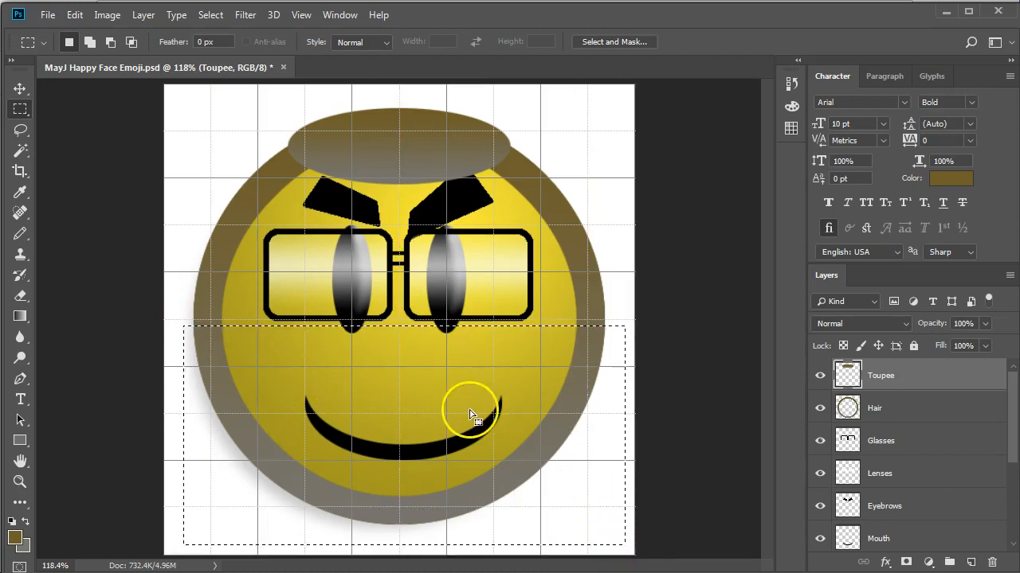
{"action": "left_click", "coordinate": [897, 419]}
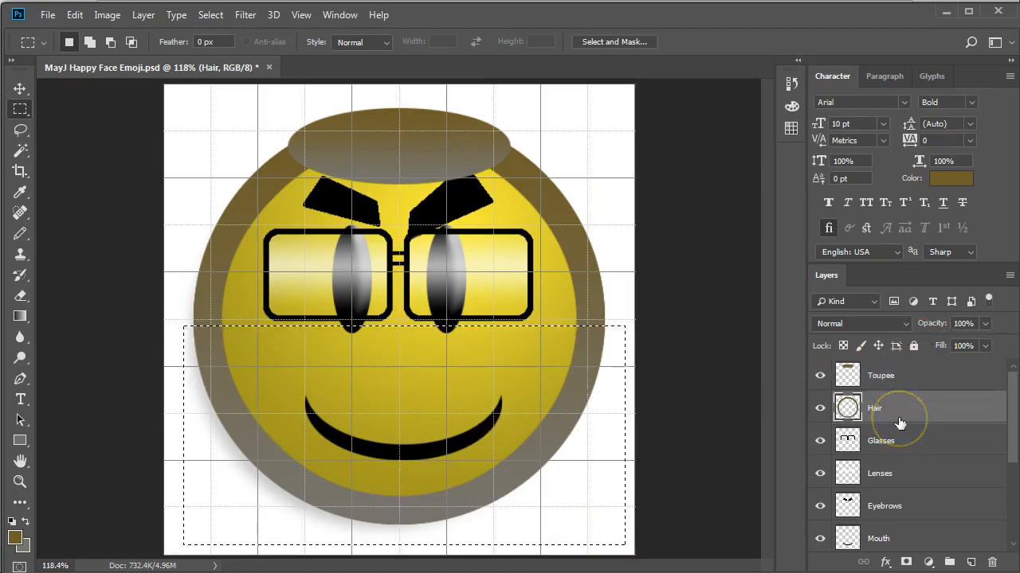
{"action": "key", "text": "Delete"}
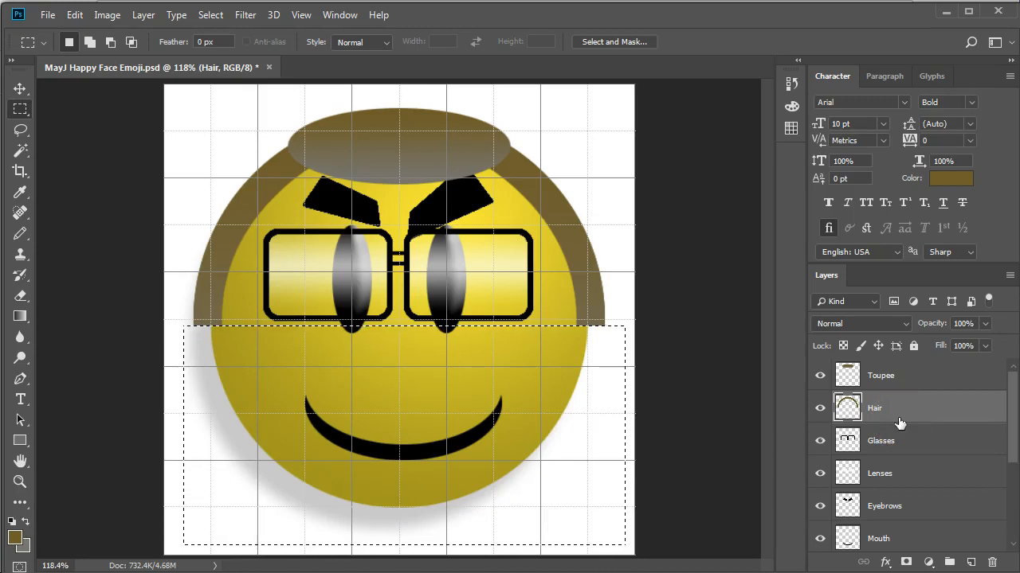
{"action": "key", "text": "ctrl+z"}
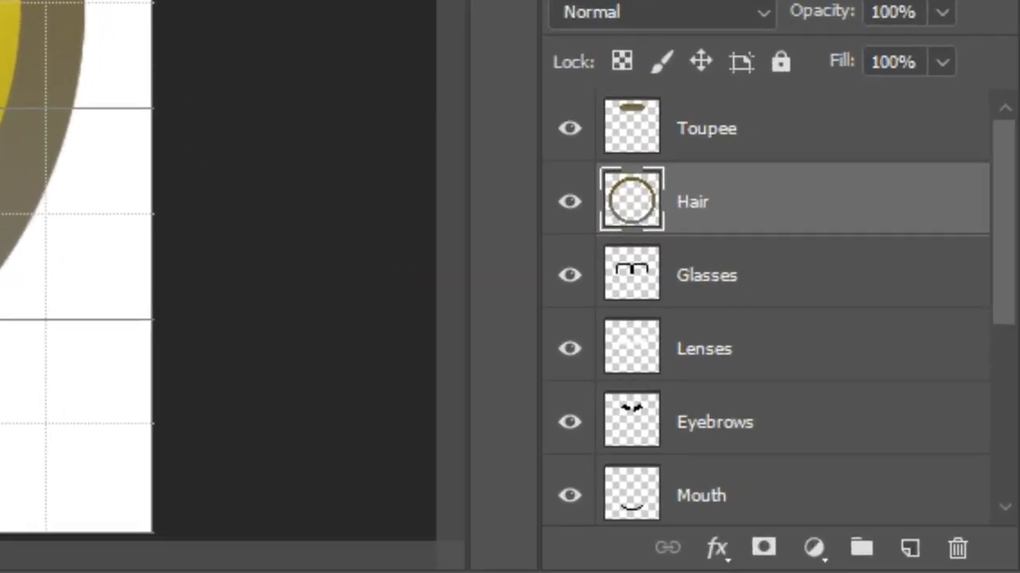
Step: Add a new layer between Toupee and Hair and name it Beard
{"action": "left_click", "coordinate": [910, 548]}
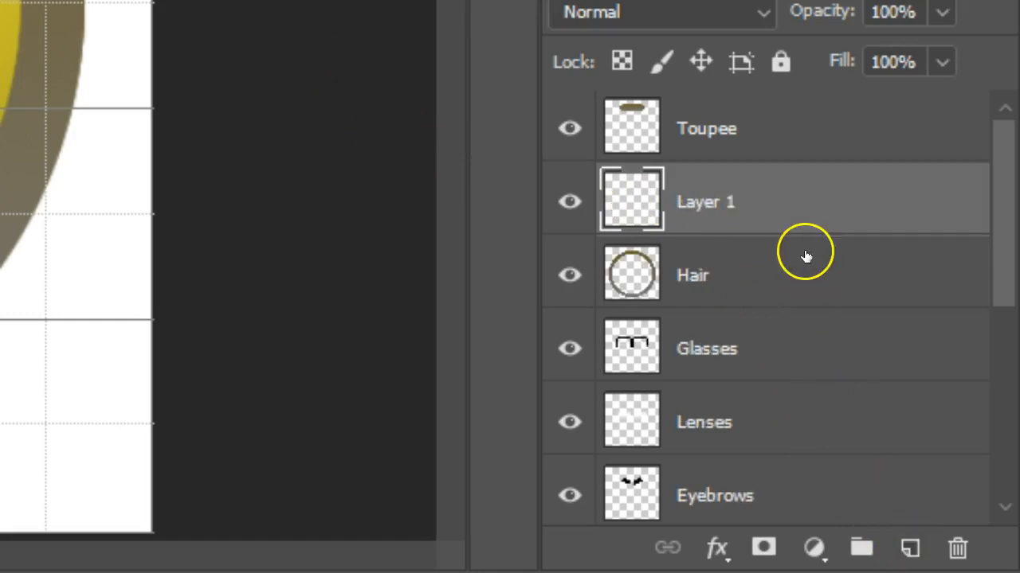
{"action": "double_click", "coordinate": [701, 201]}
{"action": "type", "text": "Beard"}
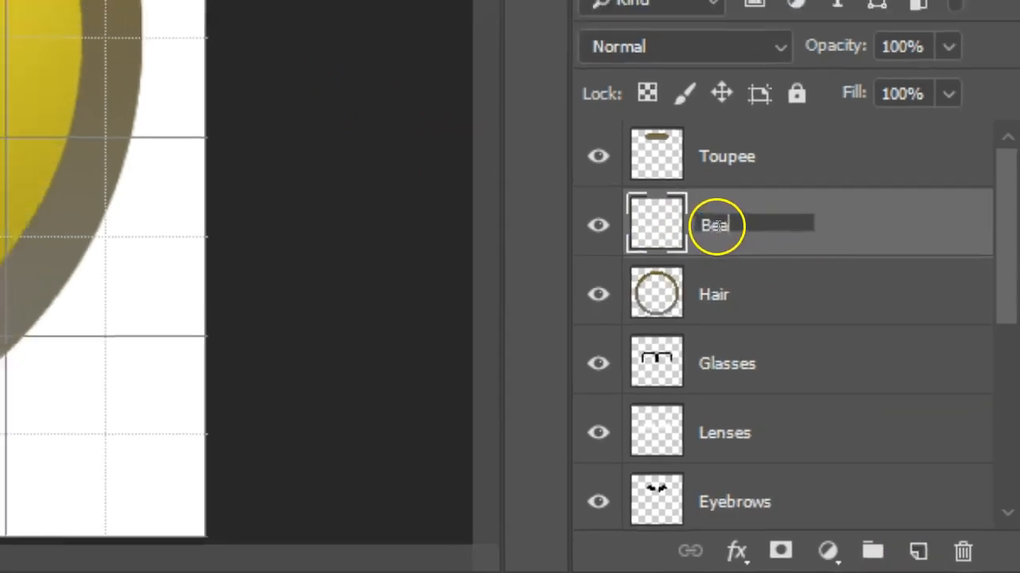
{"action": "key", "text": "Return"}
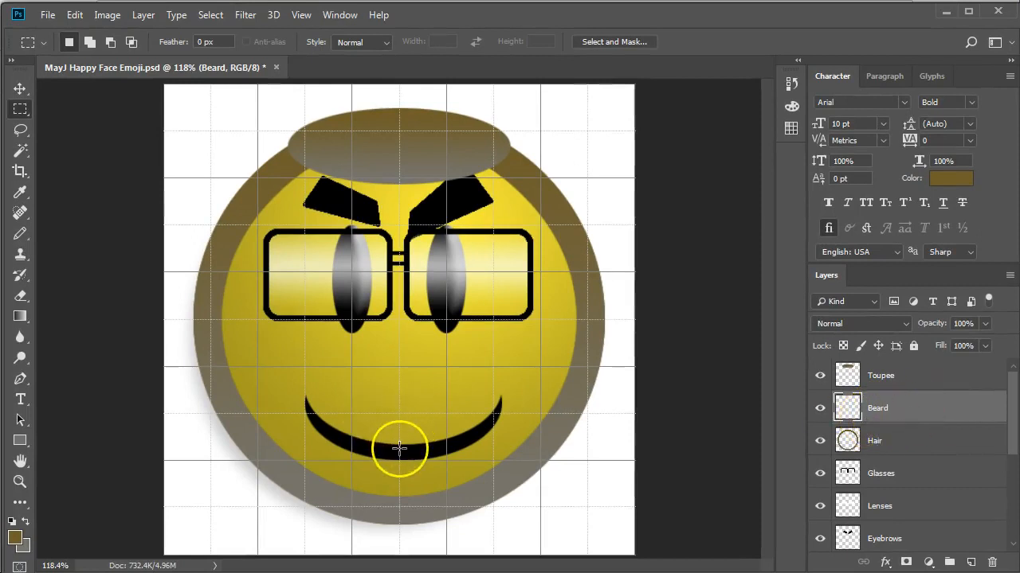
Step: Clear the rectangular selection and draw a wide elliptical selection around the mouth, reaching into the hair ring on both sides
{"action": "left_click_drag", "start_coordinate": [399, 448], "coordinate": [460, 506]}
{"action": "left_click", "coordinate": [451, 502]}
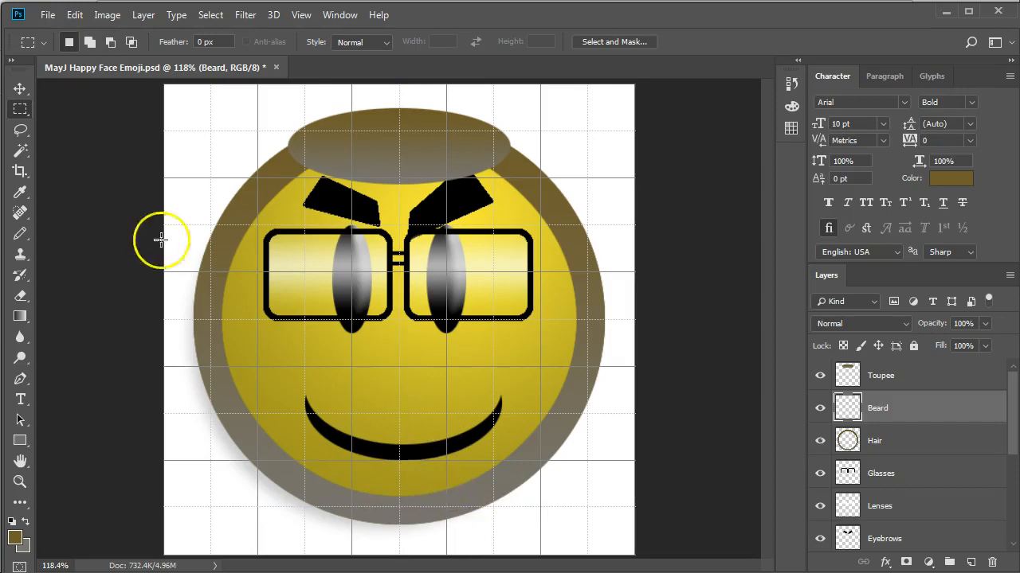
{"action": "right_click", "coordinate": [20, 109]}
{"action": "left_click", "coordinate": [56, 125]}
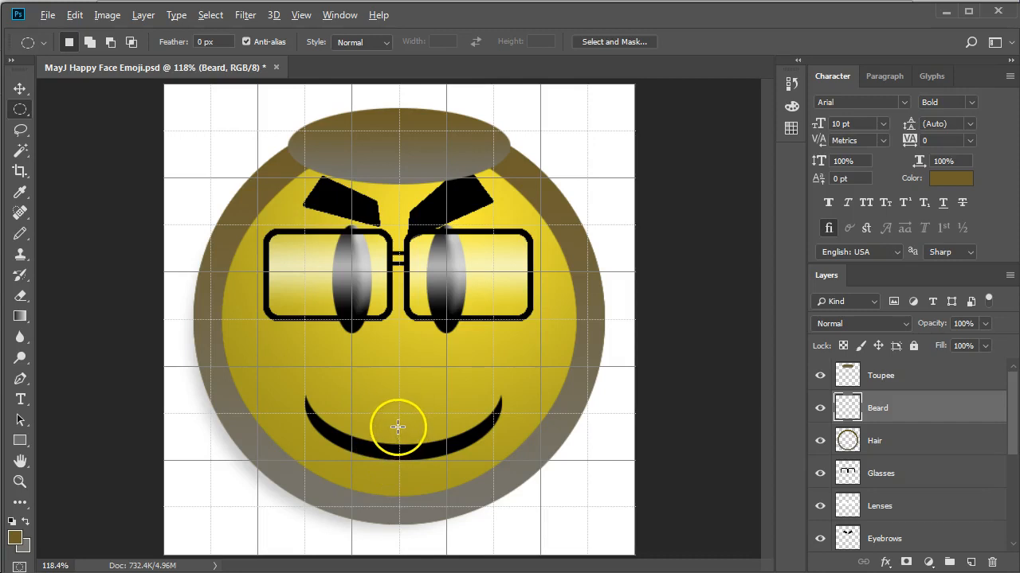
{"action": "left_click_drag", "start_coordinate": [398, 426], "coordinate": [562, 500]}
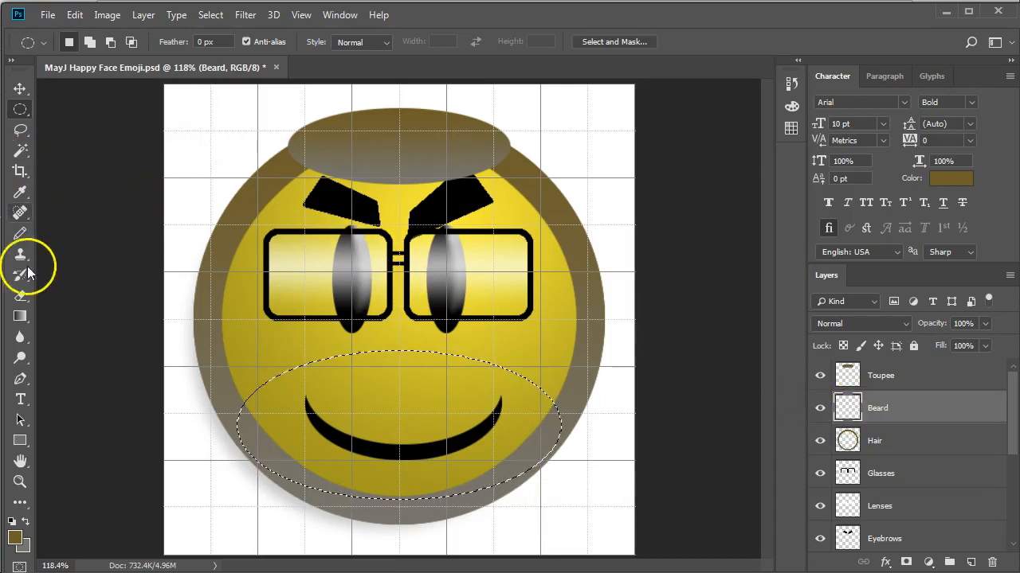
Step: Fill the elliptical selection on the Beard layer with the linear brown-to-gray gradient from top to bottom, and deselect
{"action": "left_click", "coordinate": [20, 317]}
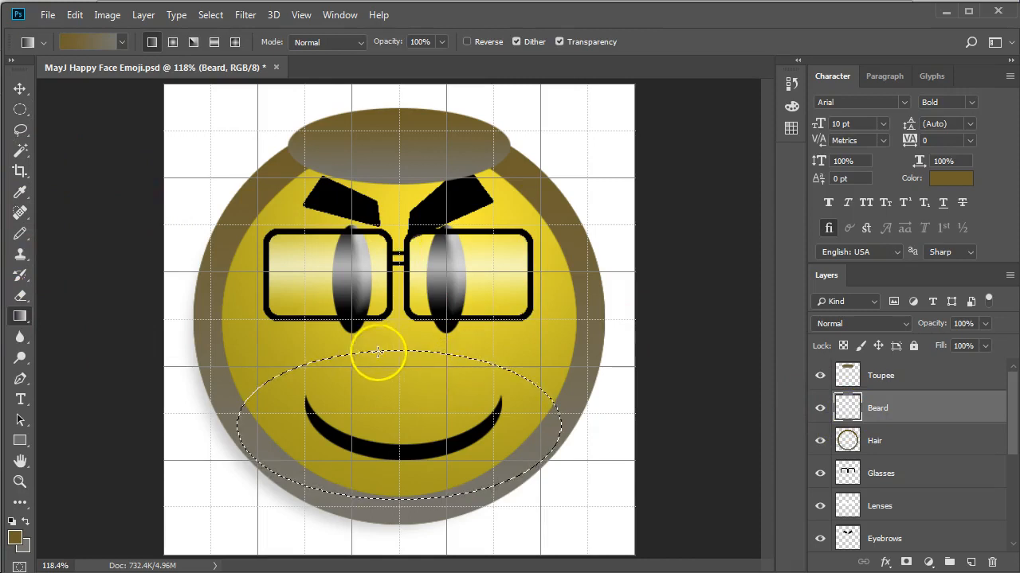
{"action": "left_click_drag", "start_coordinate": [399, 499], "coordinate": [399, 500]}
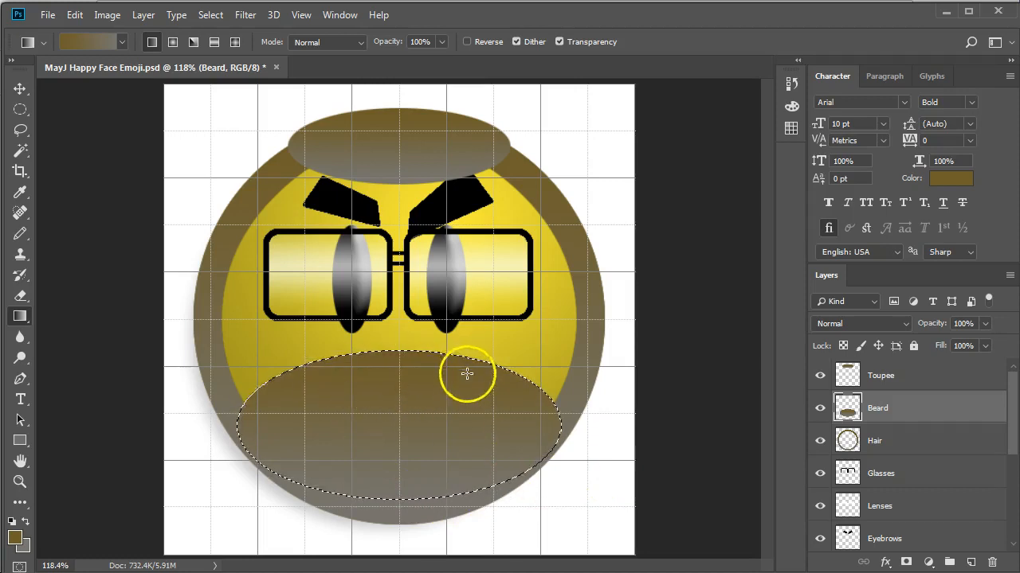
{"action": "key", "text": "ctrl+d"}
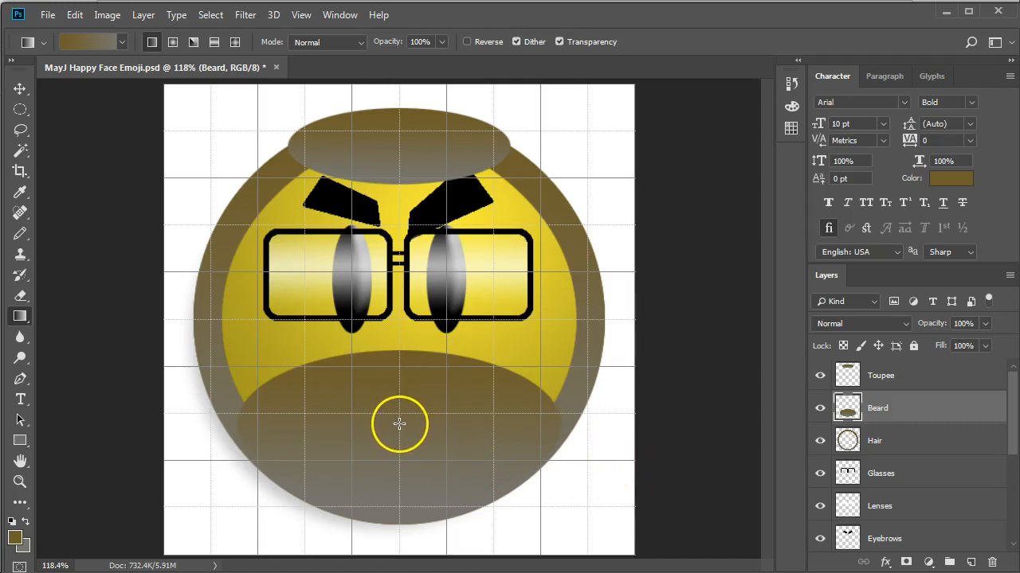
Step: Sample the grayish brown at the center of the beard as the foreground color
{"action": "left_click", "coordinate": [399, 423], "text": "alt"}
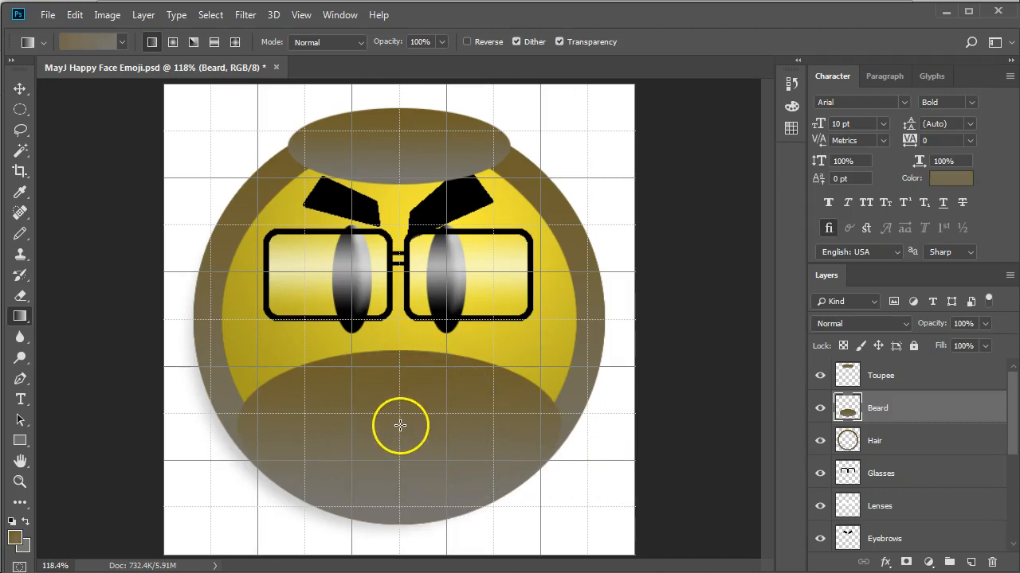
Step: Try to cut an elliptical mouth opening about 200 by 121 px out of the Beard layer, and undo the cut
{"action": "left_click", "coordinate": [20, 109]}
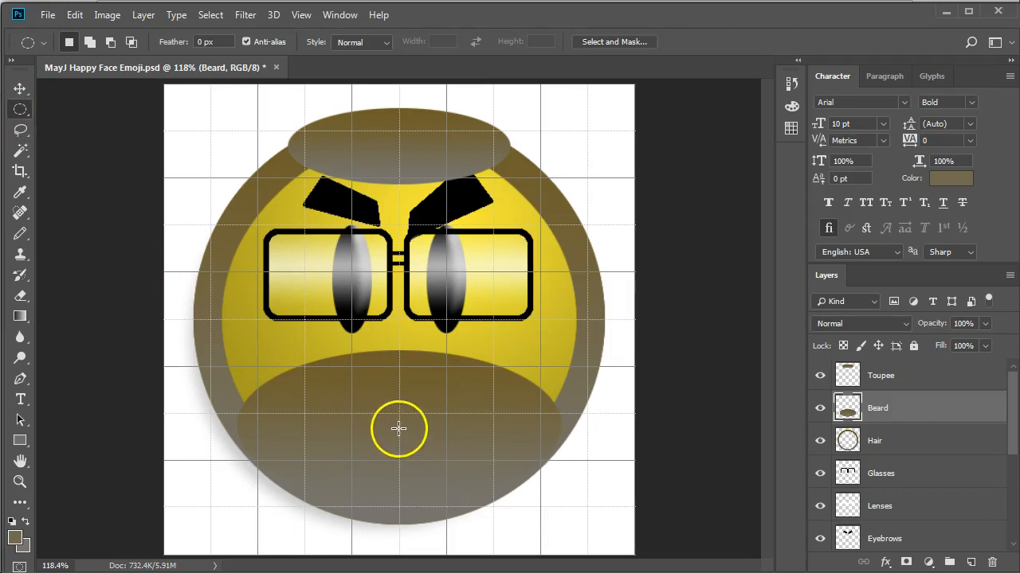
{"action": "left_click_drag", "start_coordinate": [400, 429], "coordinate": [488, 482]}
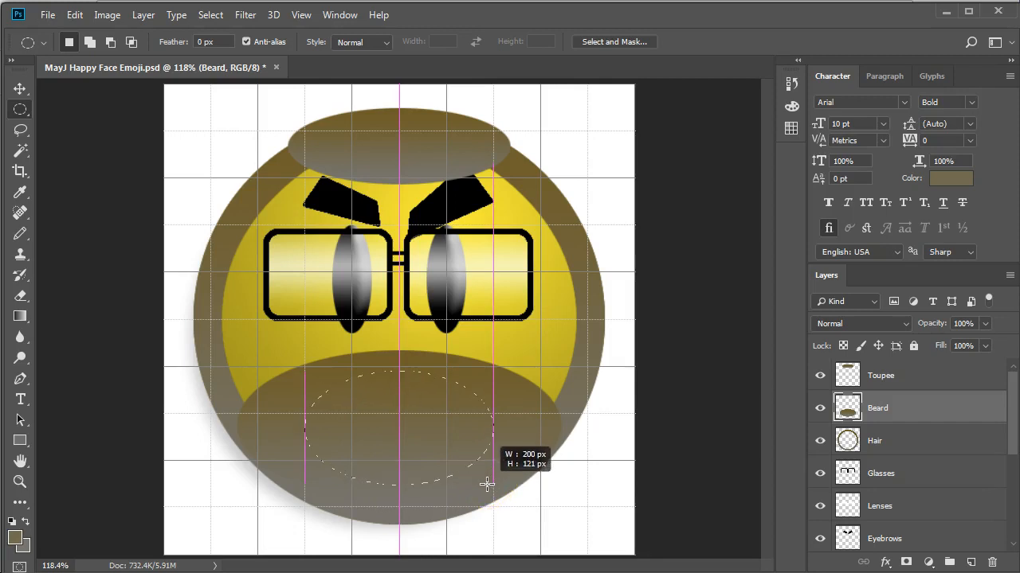
{"action": "left_click_drag", "start_coordinate": [486, 484], "coordinate": [488, 486]}
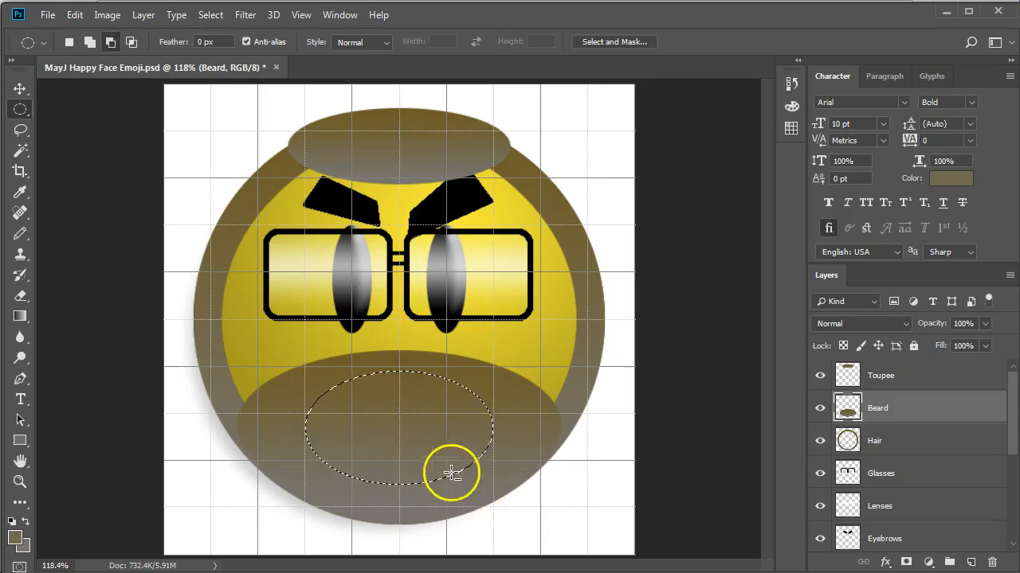
{"action": "key", "text": "ctrl+d"}
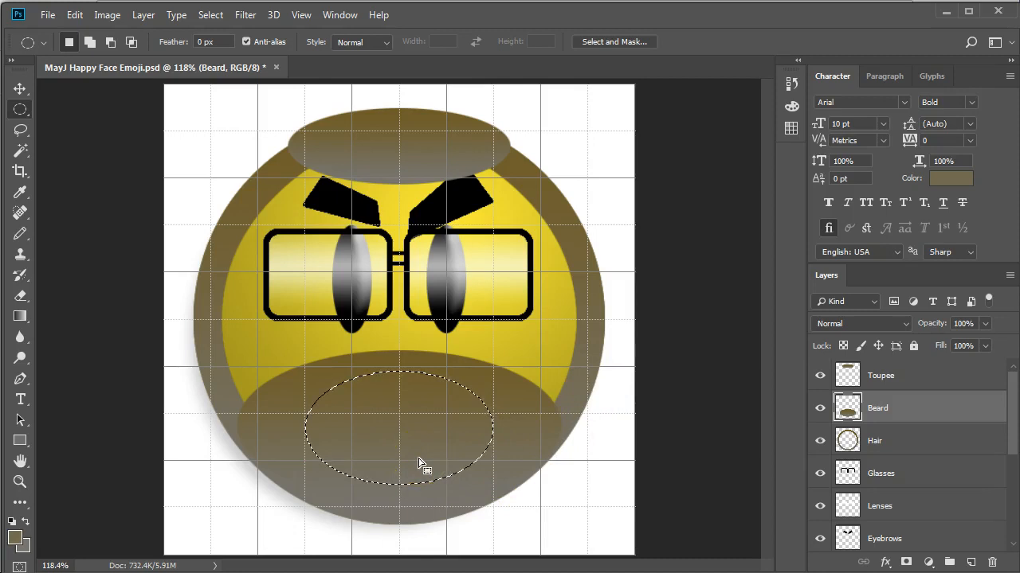
{"action": "key", "text": "Delete"}
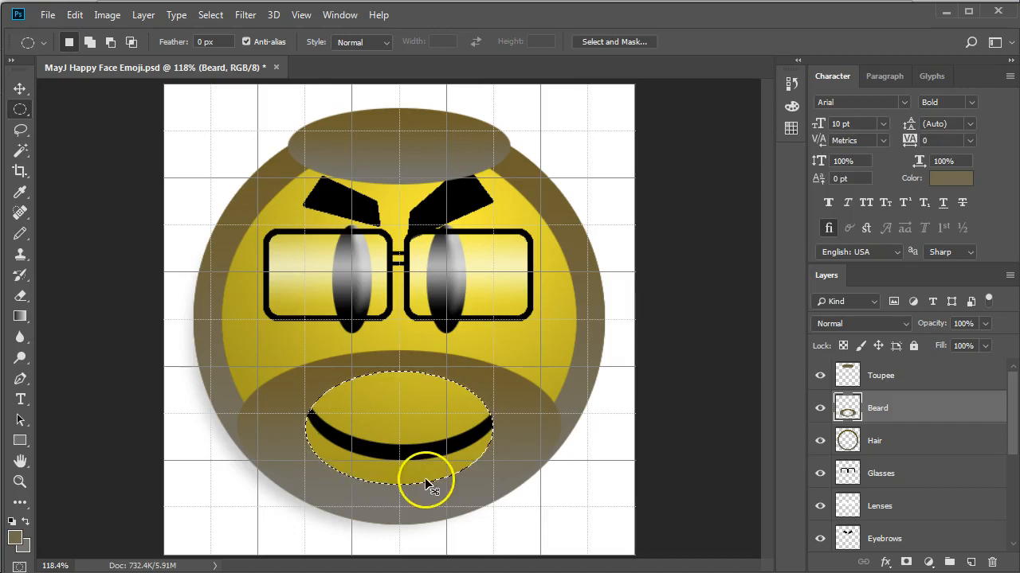
{"action": "key", "text": "ctrl+z"}
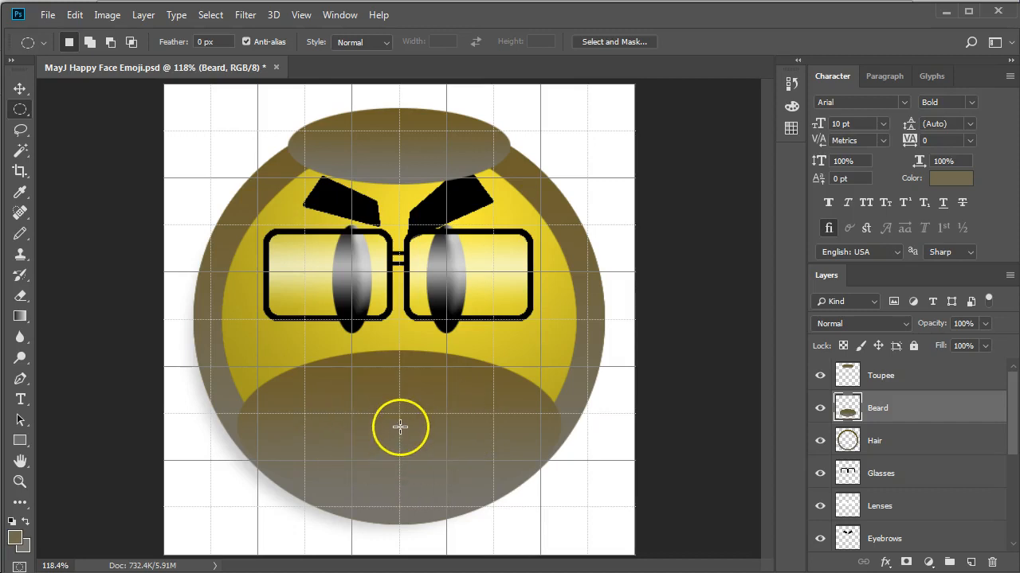
Step: Cut an elliptical mouth opening about 242 by 126 px out of the Beard layer, centered on the beard, and deselect
{"action": "left_click_drag", "start_coordinate": [400, 432], "coordinate": [512, 491]}
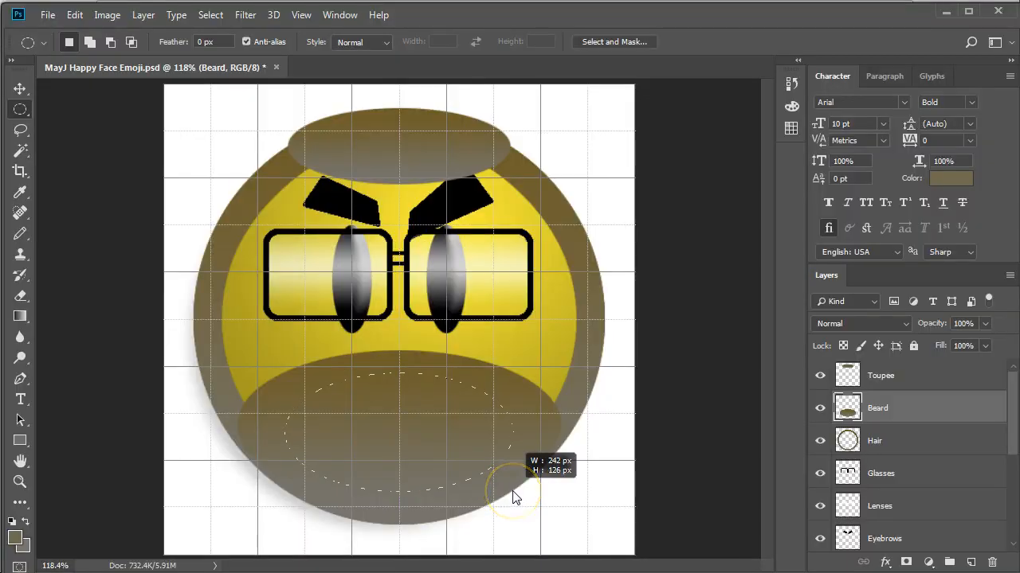
{"action": "left_click_drag", "start_coordinate": [513, 497], "coordinate": [515, 494]}
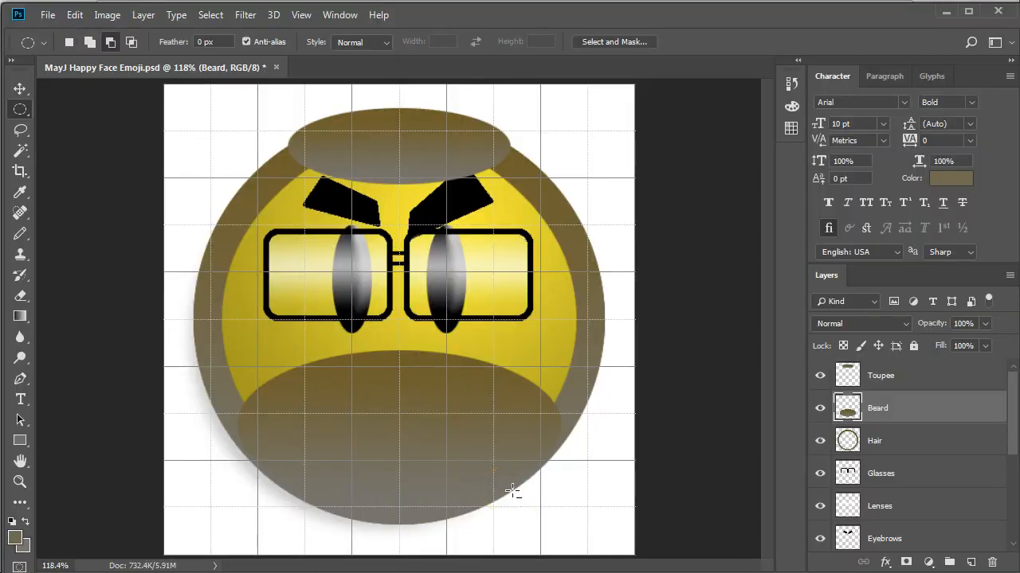
{"action": "key", "text": "Delete"}
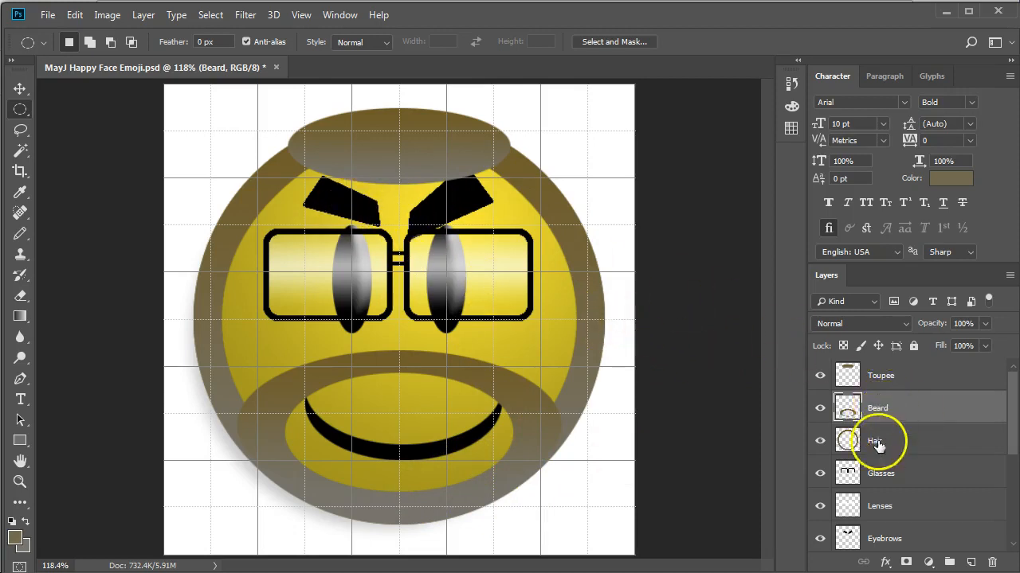
Step: Merge the Beard layer down into Hair and, with transparent pixels locked, refill it with the linear brown-to-gray gradient from top to bottom
{"action": "right_click", "coordinate": [905, 413]}
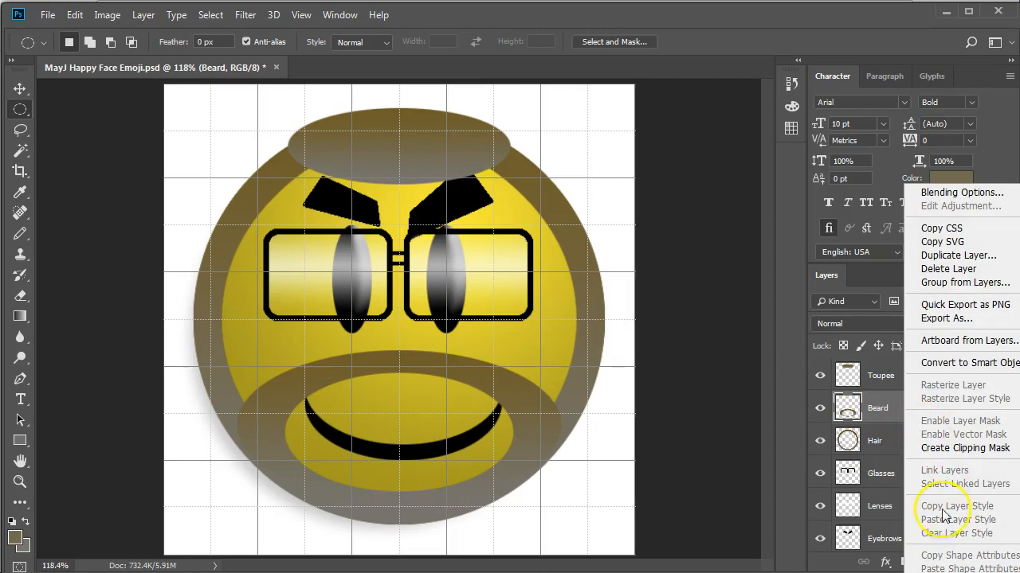
{"action": "left_click", "coordinate": [948, 572]}
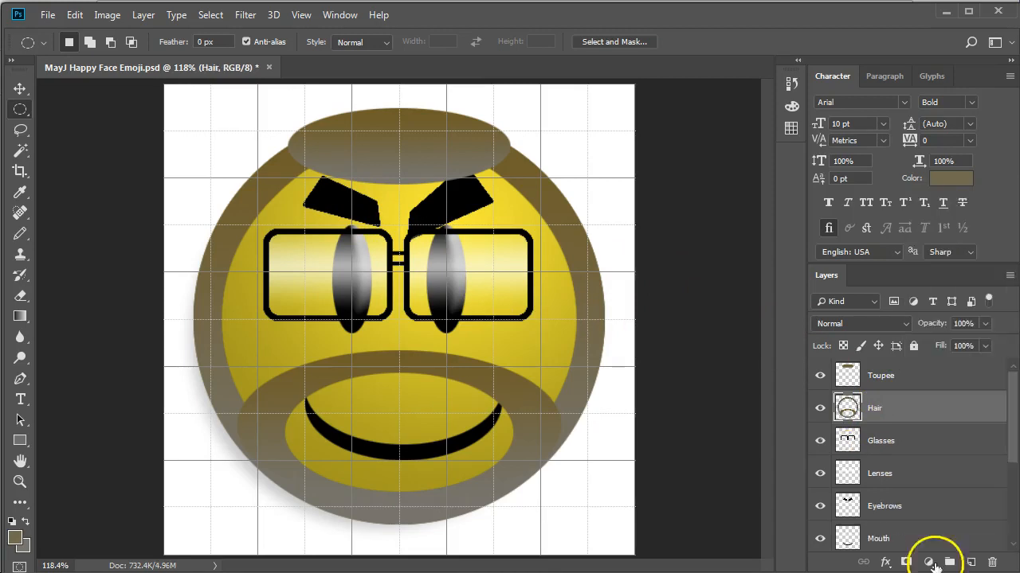
{"action": "left_click", "coordinate": [842, 345]}
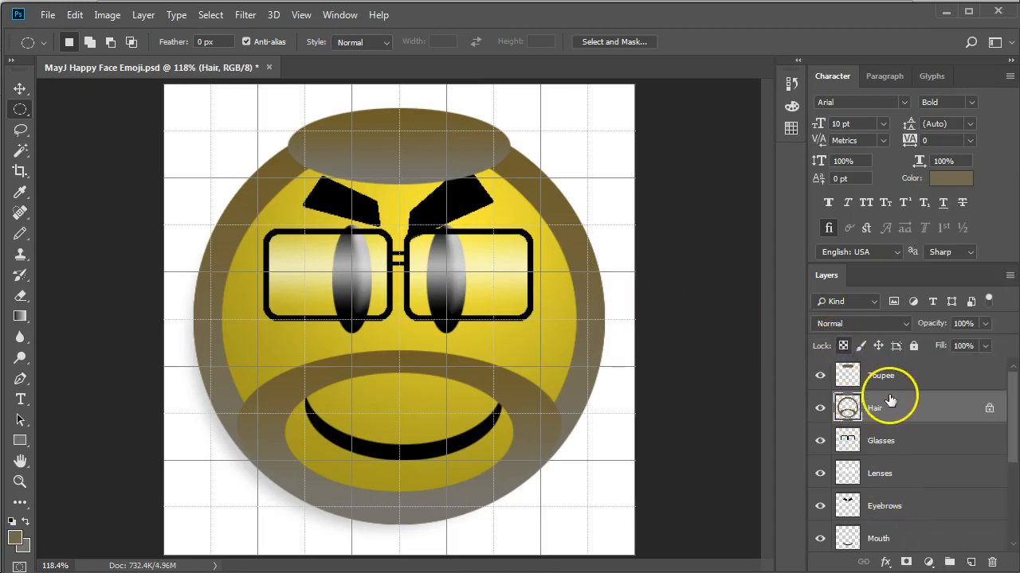
{"action": "left_click", "coordinate": [20, 316]}
{"action": "left_click_drag", "start_coordinate": [427, 332], "coordinate": [497, 490]}
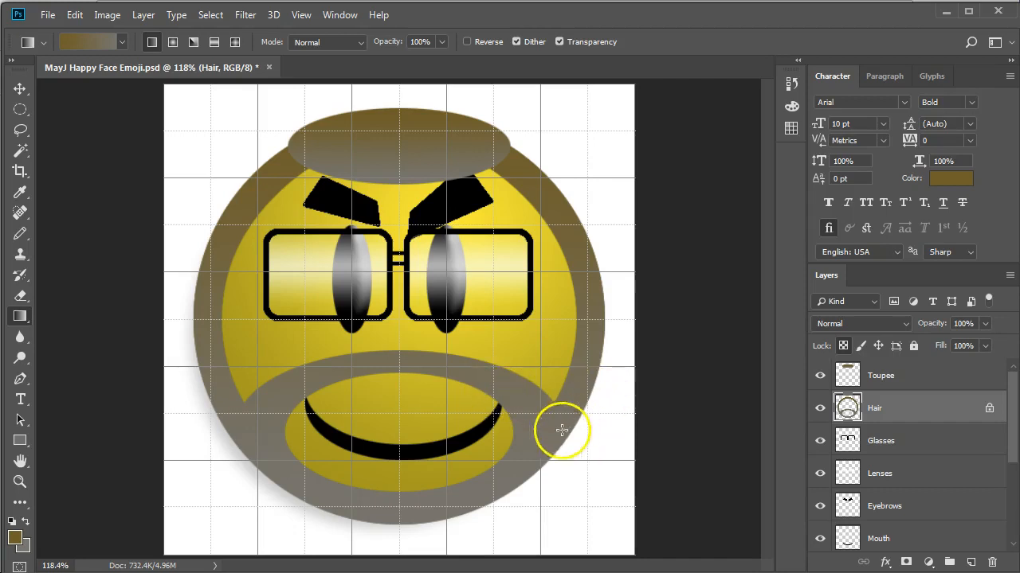
Step: Apply a smooth Inner Bevel to the Hair layer with depth 74%, size 6 px and soften 6 px
{"action": "left_click", "coordinate": [141, 15]}
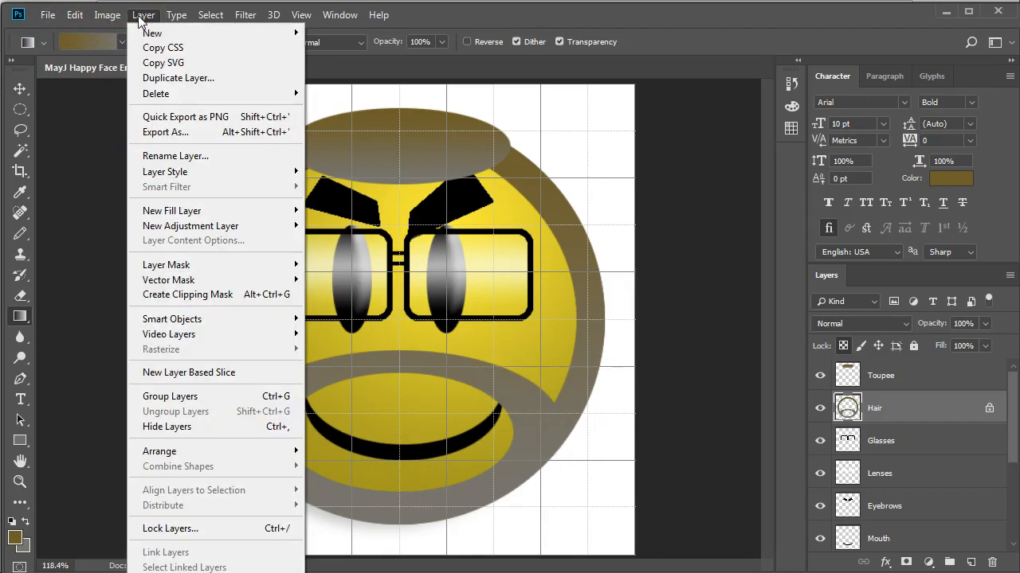
{"action": "mouse_move", "coordinate": [178, 267]}
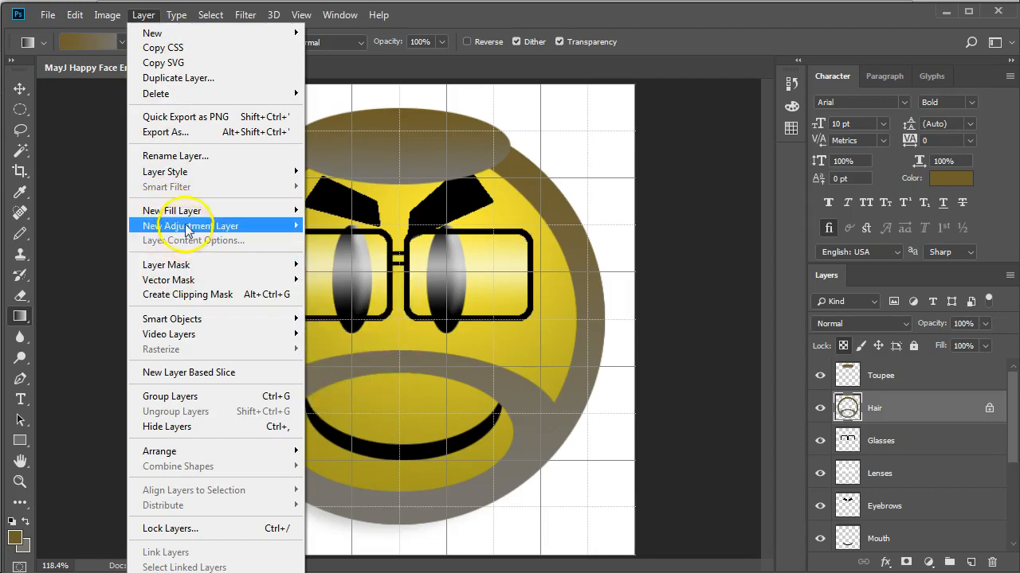
{"action": "mouse_move", "coordinate": [200, 172]}
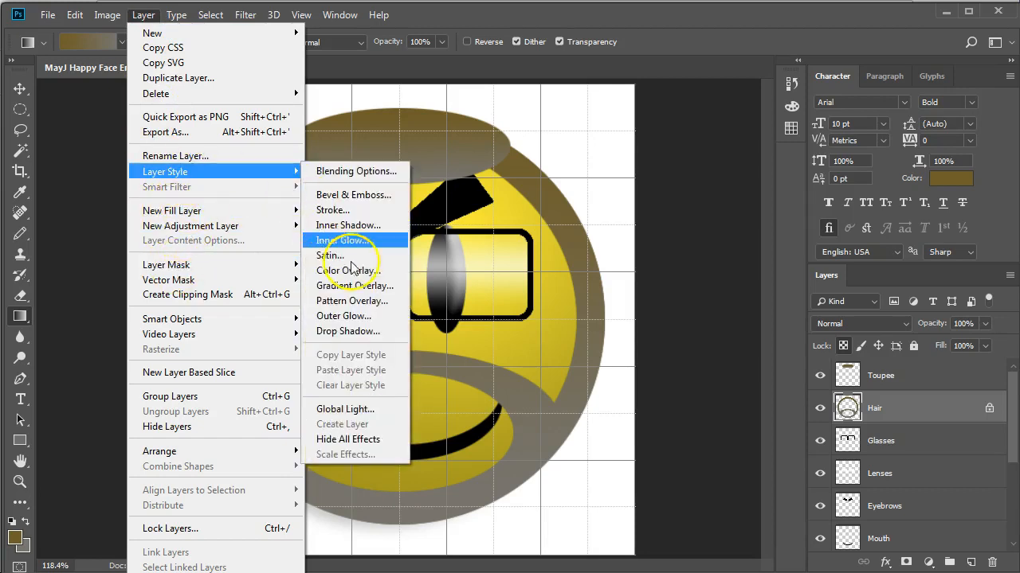
{"action": "left_click", "coordinate": [343, 195]}
{"action": "left_click_drag", "start_coordinate": [868, 145], "coordinate": [907, 268]}
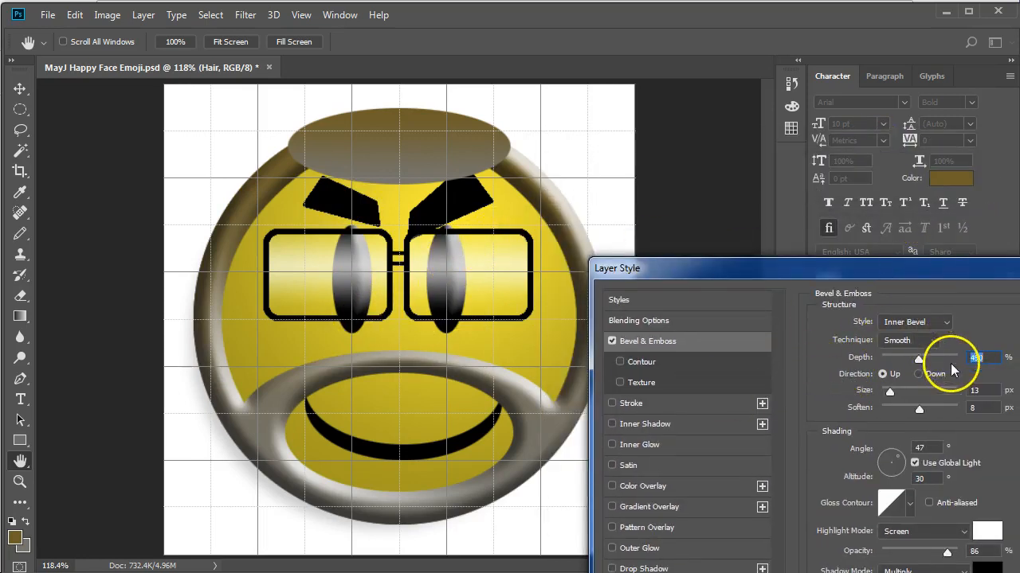
{"action": "left_click_drag", "start_coordinate": [920, 411], "coordinate": [884, 392]}
{"action": "left_click_drag", "start_coordinate": [923, 362], "coordinate": [886, 364]}
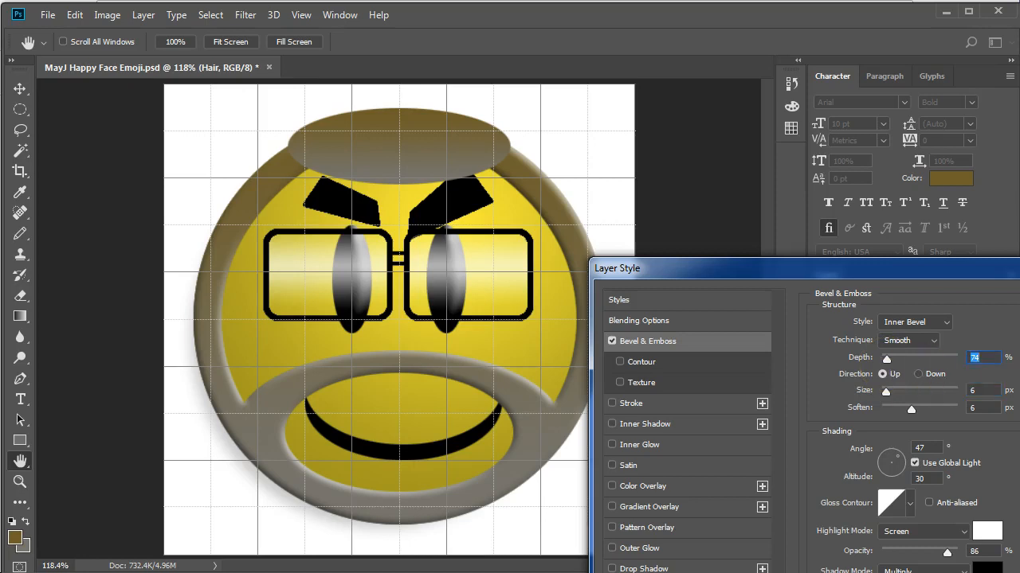
{"action": "key", "text": "Return"}
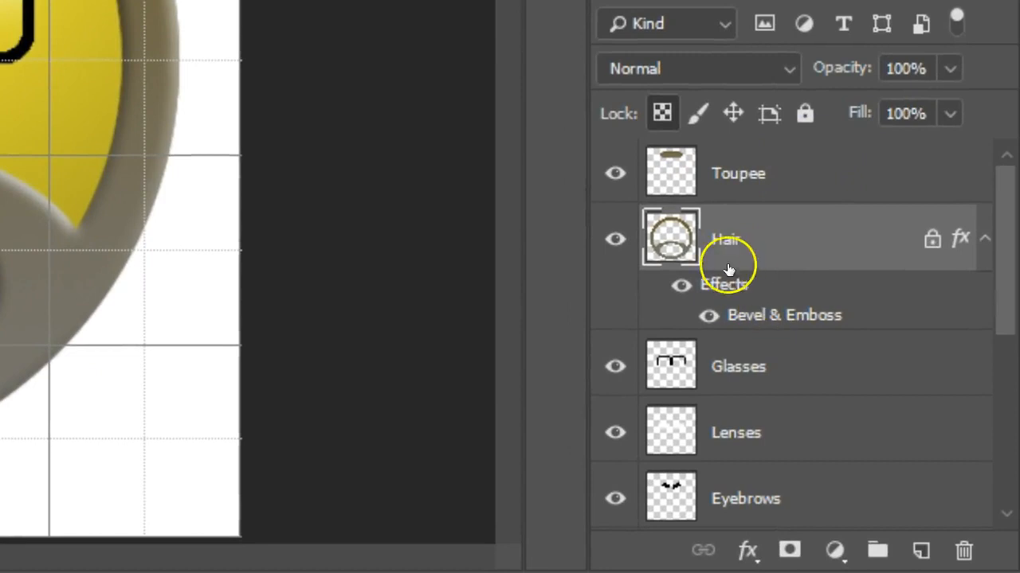
Step: Copy the Hair layer's bevel style and paste it onto the Toupee layer
{"action": "right_click", "coordinate": [766, 233]}
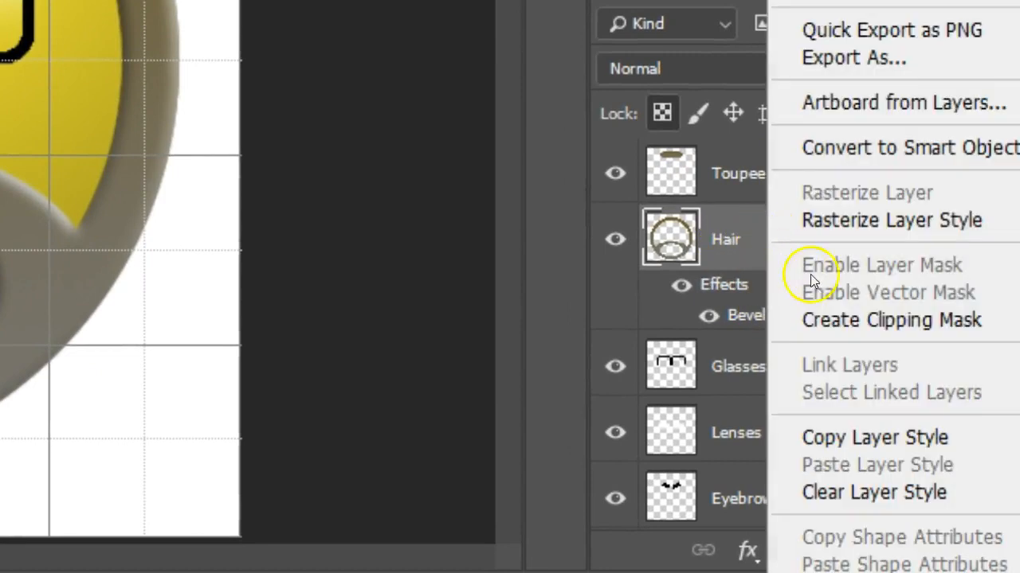
{"action": "left_click", "coordinate": [851, 437]}
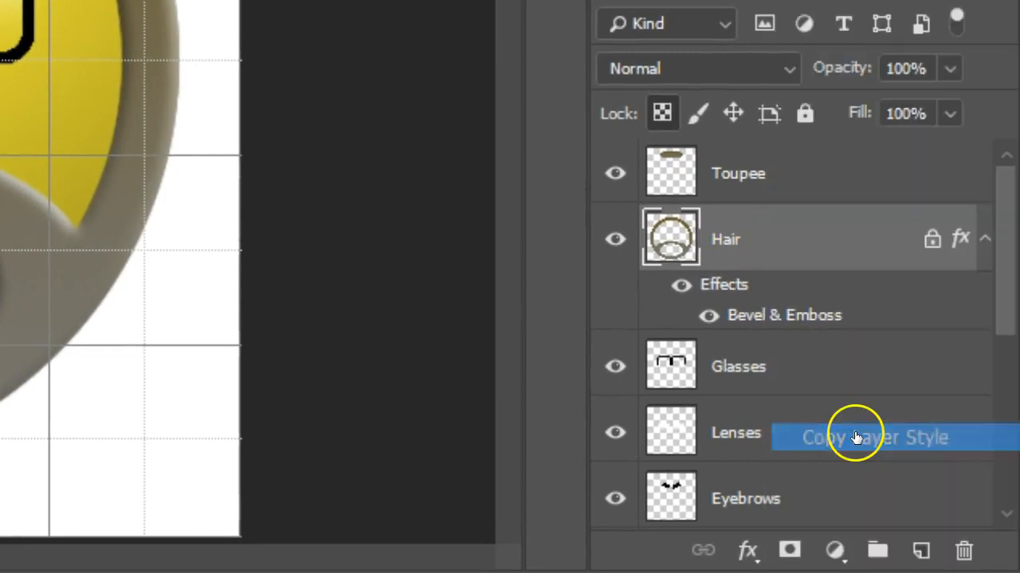
{"action": "left_click", "coordinate": [760, 172]}
{"action": "right_click", "coordinate": [764, 173]}
{"action": "left_click", "coordinate": [889, 471]}
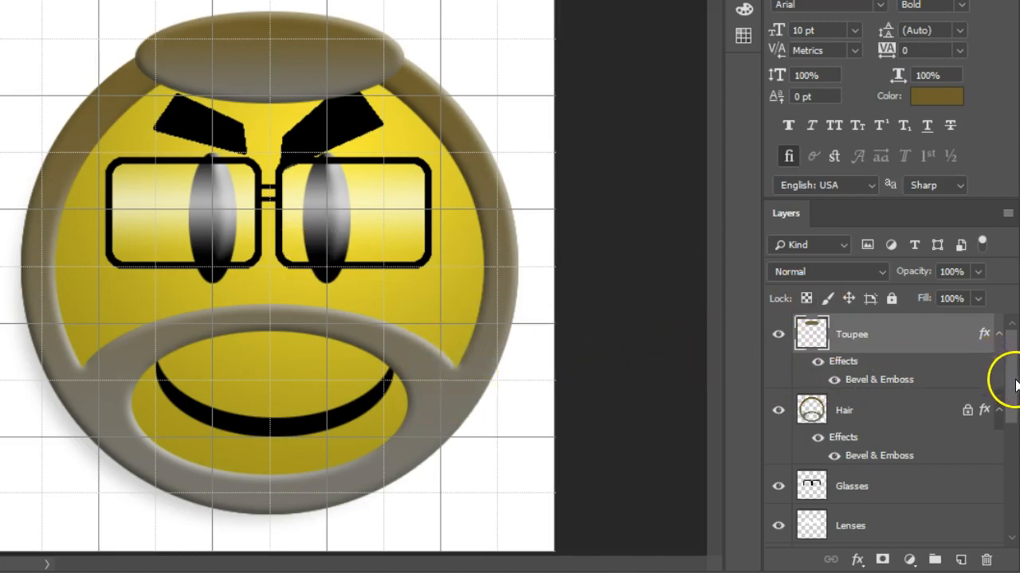
Step: Paste the copied bevel style onto the Glasses layer
{"action": "left_click_drag", "start_coordinate": [1004, 380], "coordinate": [1010, 423]}
{"action": "left_click", "coordinate": [869, 365]}
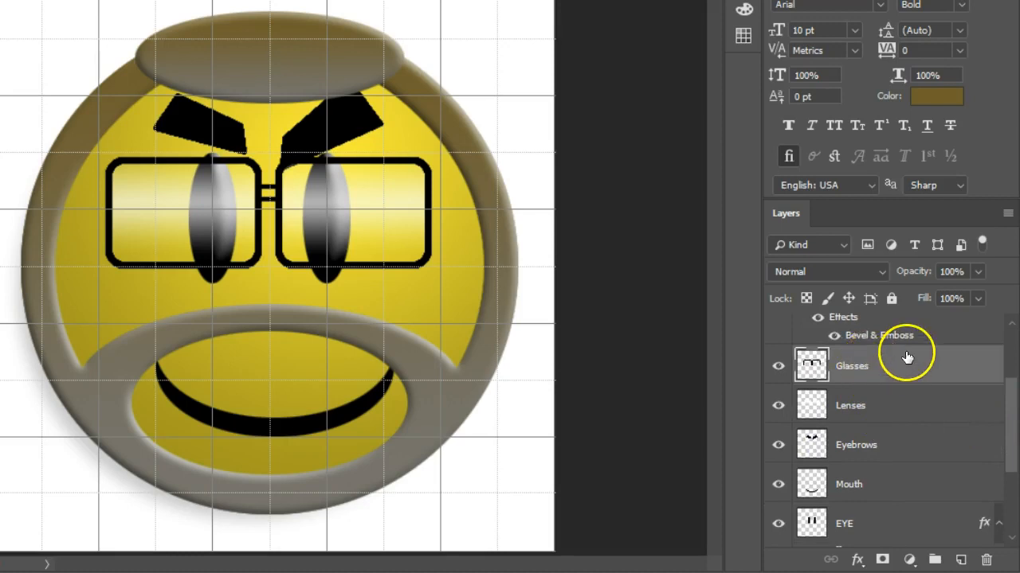
{"action": "right_click", "coordinate": [906, 356]}
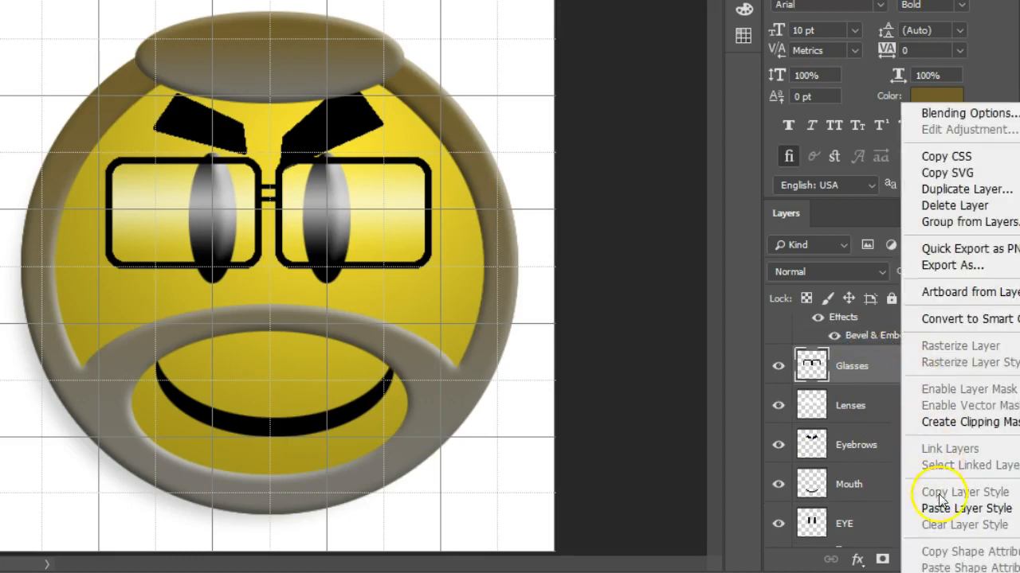
{"action": "left_click", "coordinate": [944, 509]}
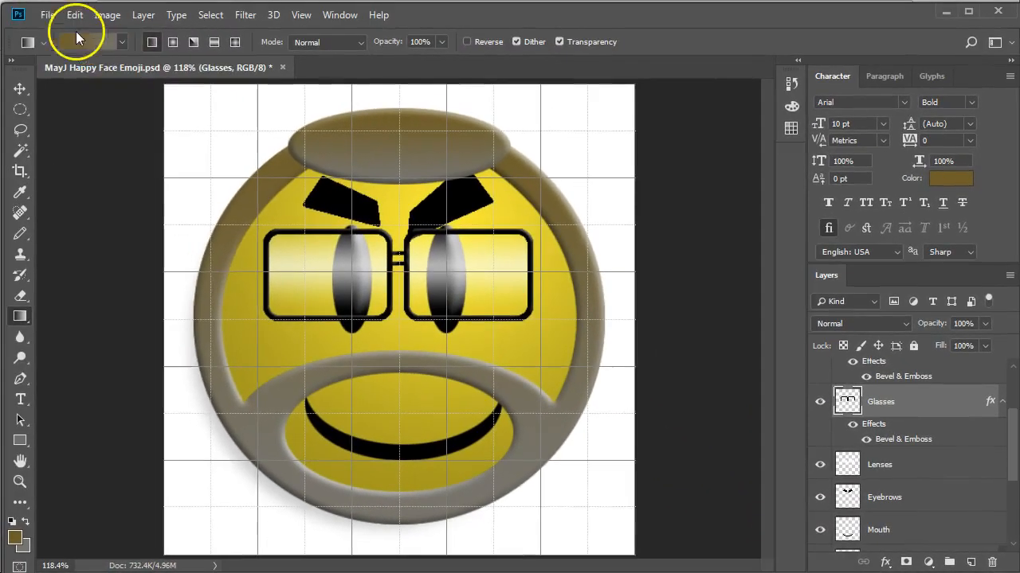
Step: Save the document and export it as a smaller-file (8-bit) PNG into the Sent 2018 folder under the suggested file name
{"action": "left_click", "coordinate": [48, 14]}
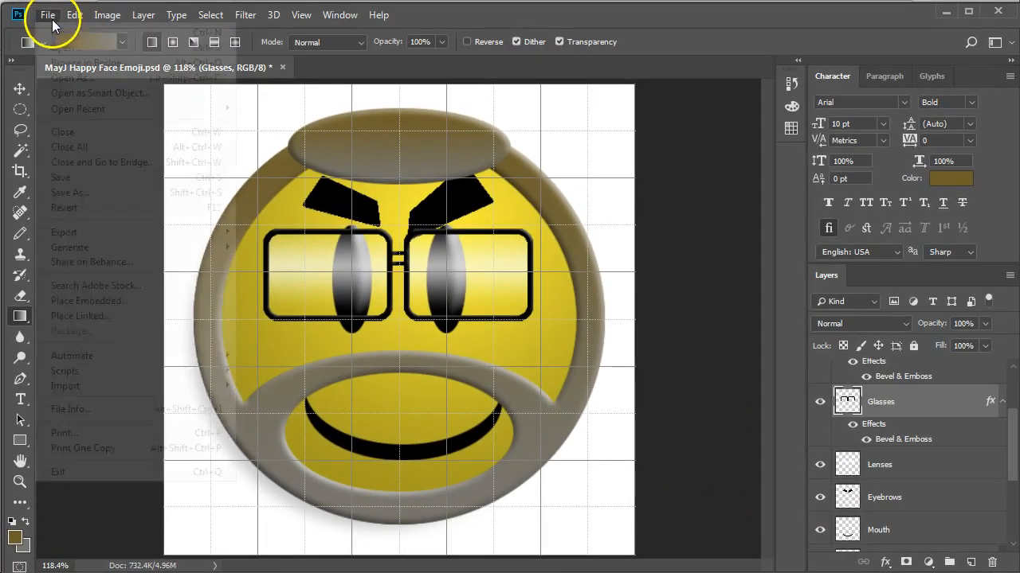
{"action": "left_click", "coordinate": [69, 178]}
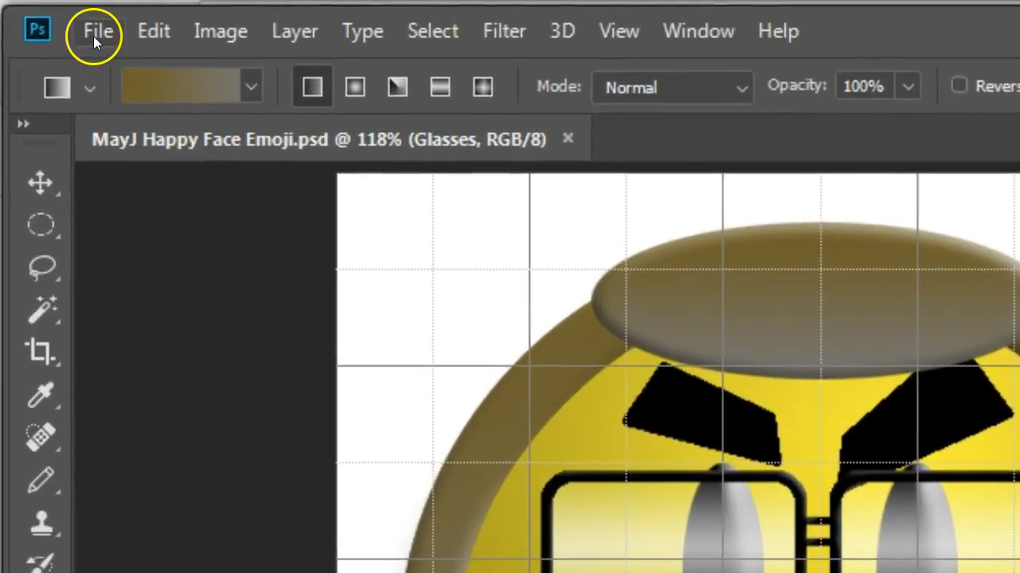
{"action": "left_click", "coordinate": [93, 31]}
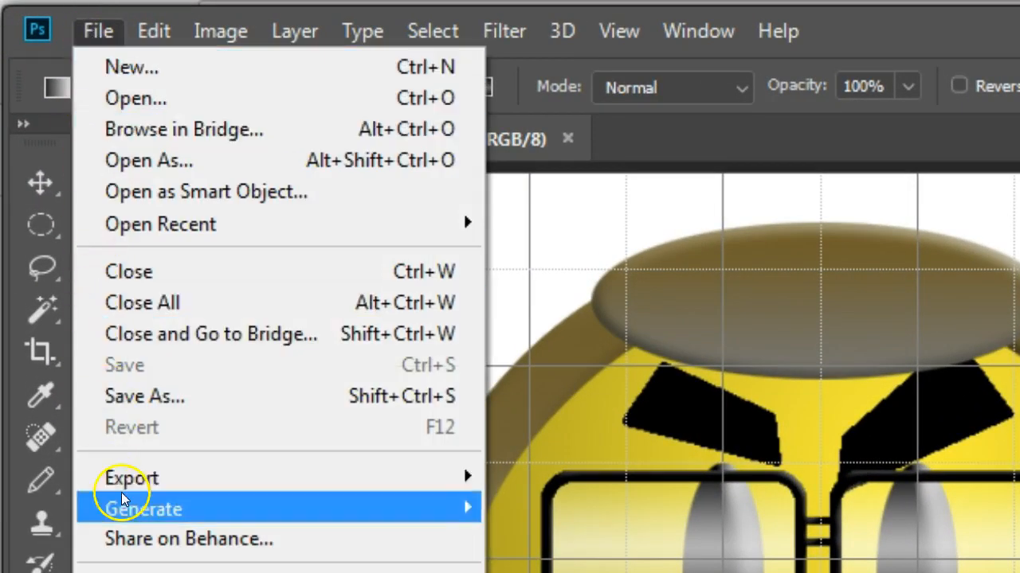
{"action": "mouse_move", "coordinate": [125, 478]}
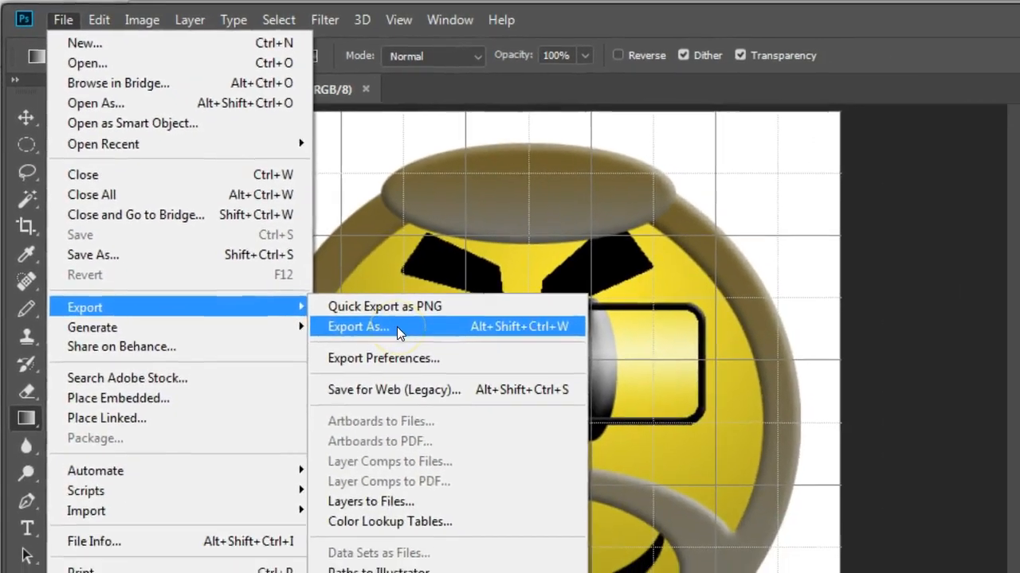
{"action": "left_click", "coordinate": [556, 508]}
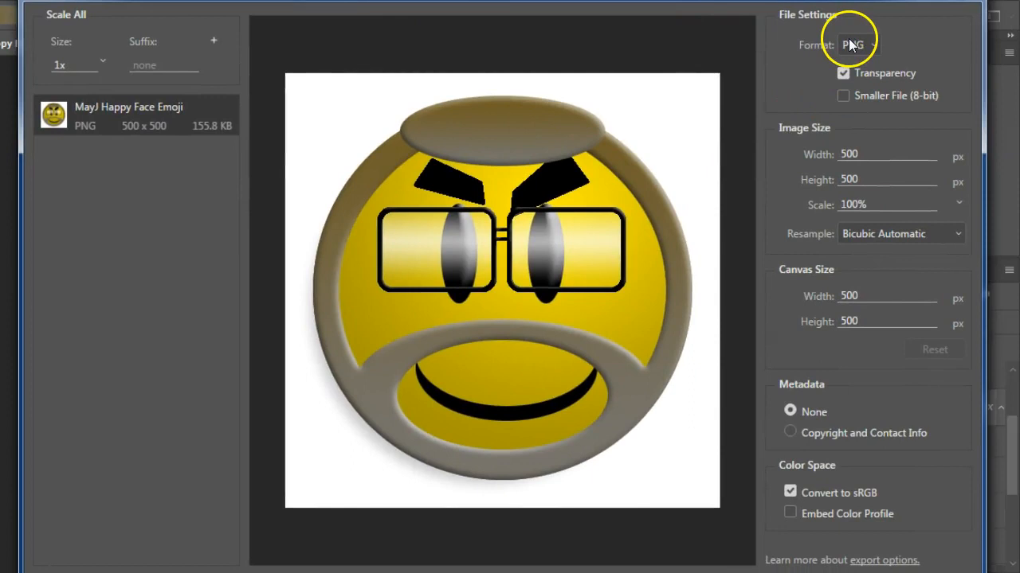
{"action": "left_click", "coordinate": [846, 95]}
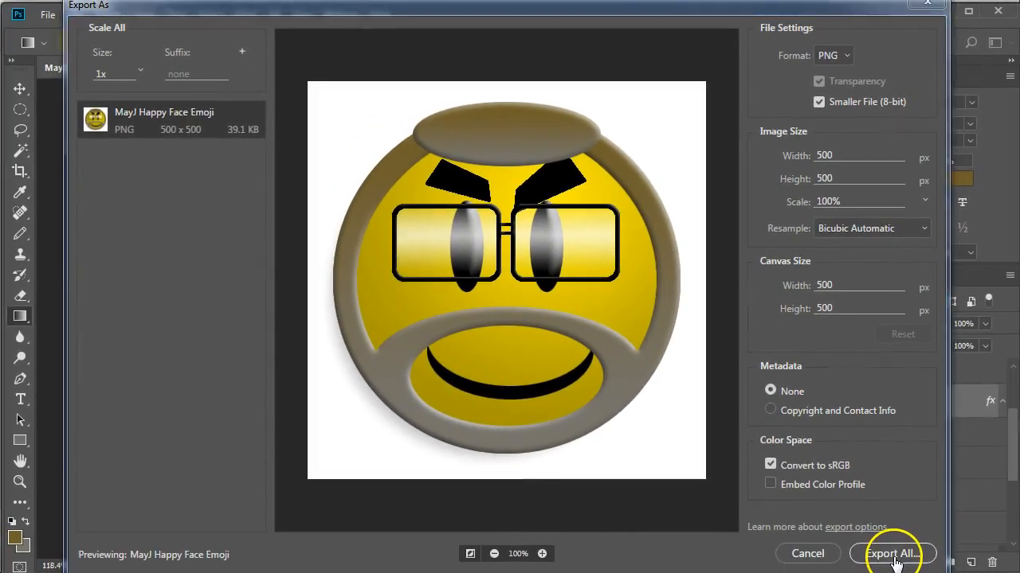
{"action": "left_click", "coordinate": [892, 554]}
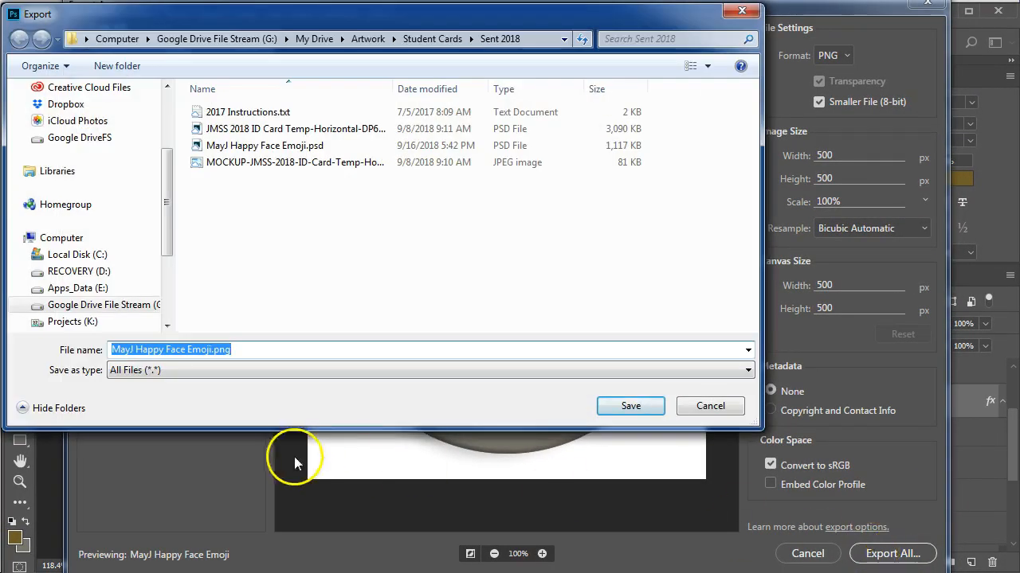
{"action": "left_click", "coordinate": [630, 406]}
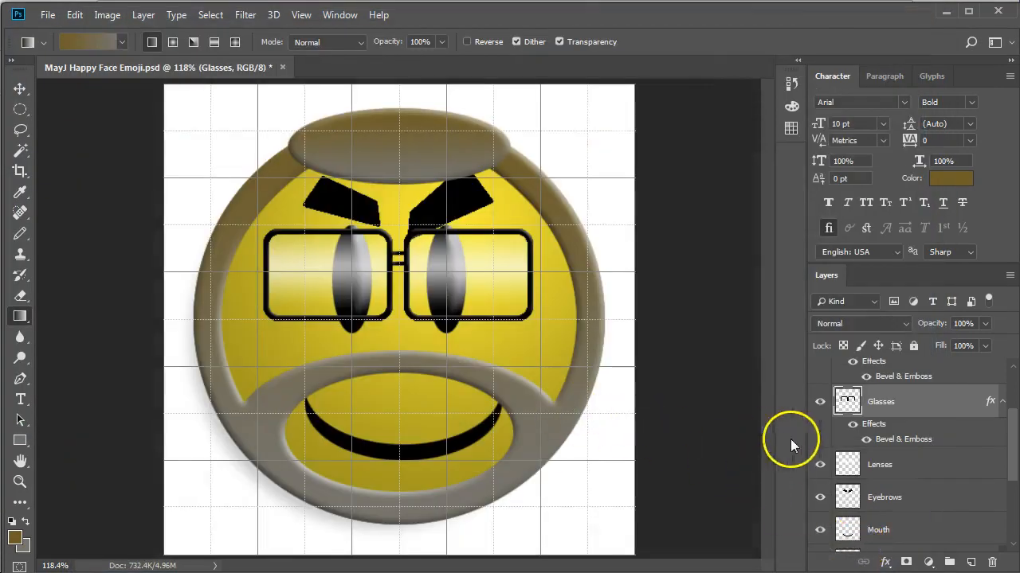
{"action": "left_click_drag", "start_coordinate": [1015, 438], "coordinate": [1009, 499]}
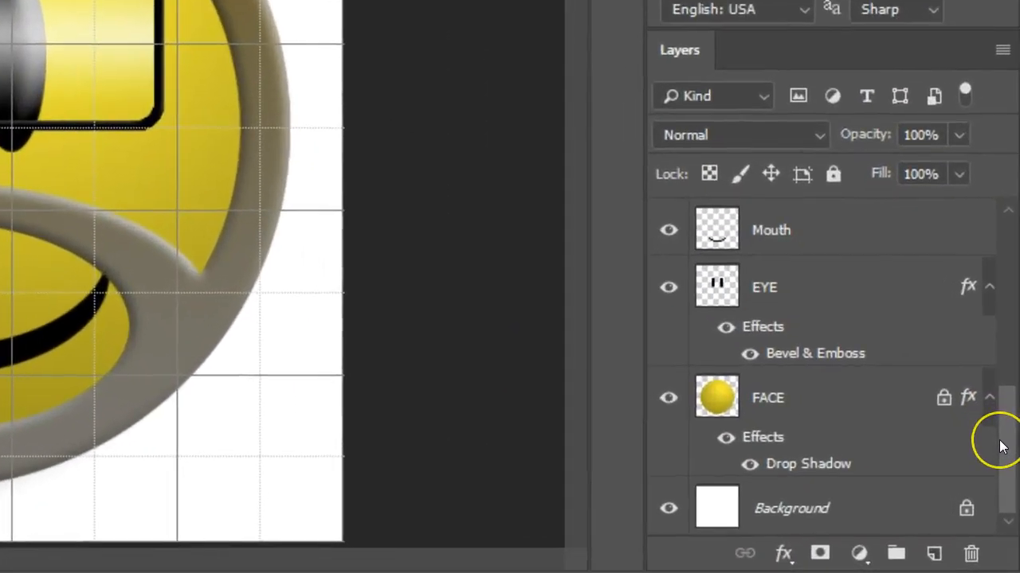
{"action": "left_click_drag", "start_coordinate": [1001, 446], "coordinate": [1001, 281]}
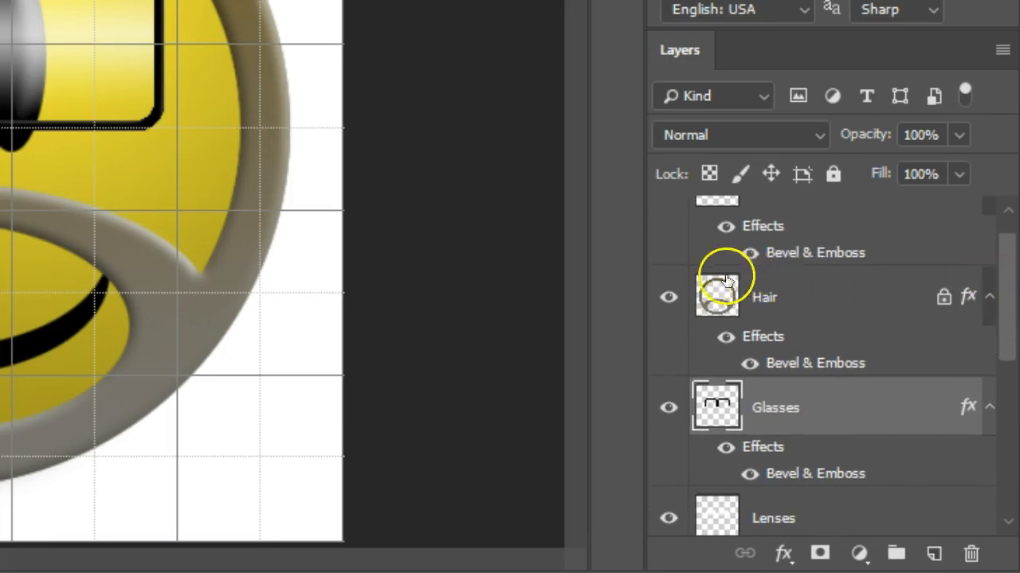
Step: Toggle the Hair layer's visibility off and on to compare the face with and without the hair
{"action": "left_click", "coordinate": [669, 296]}
{"action": "left_click", "coordinate": [671, 298]}
{"action": "left_click", "coordinate": [669, 298]}
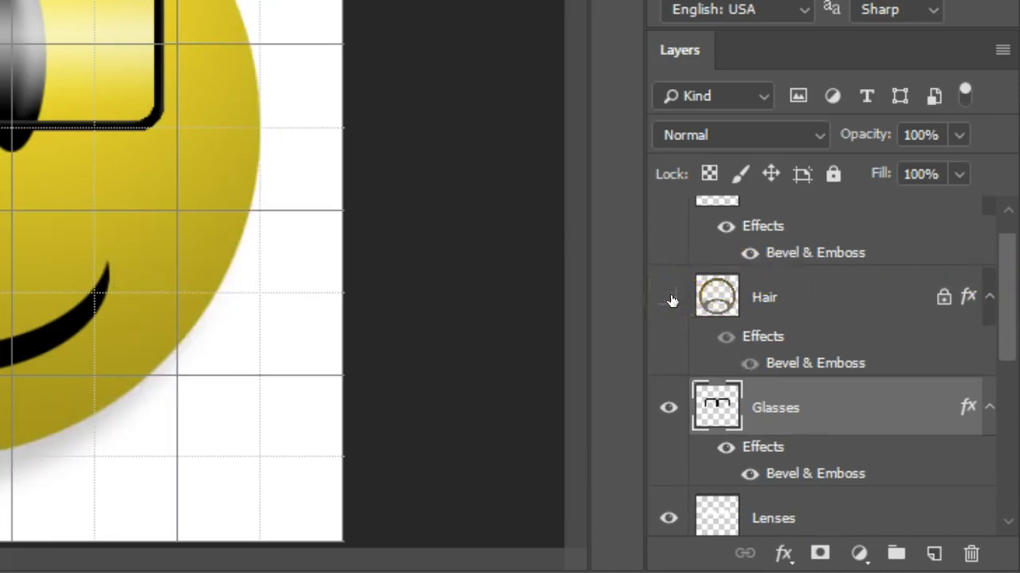
{"action": "left_click", "coordinate": [671, 298]}
{"action": "left_click", "coordinate": [671, 299]}
{"action": "left_click", "coordinate": [670, 299]}
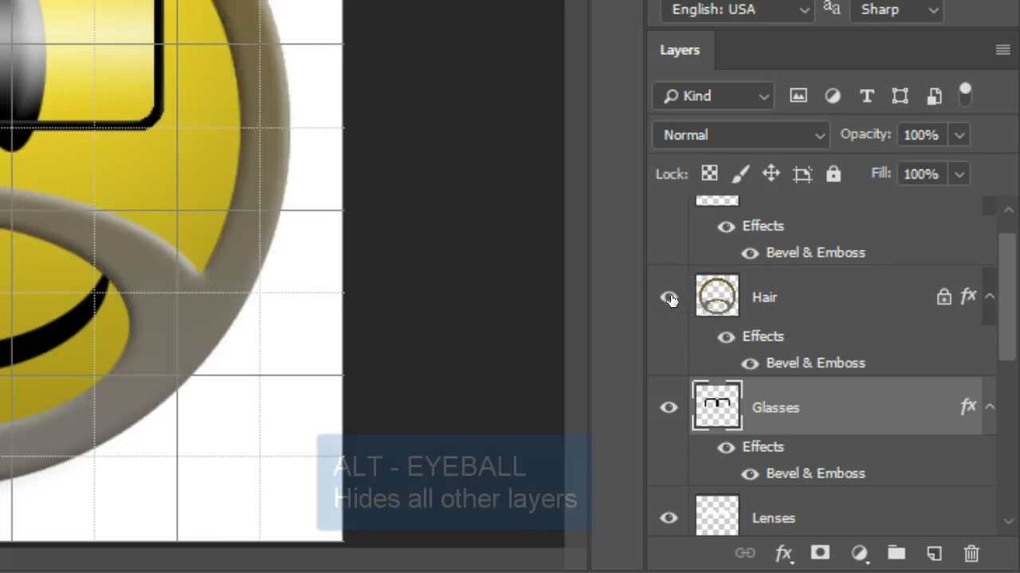
Step: Hide every layer except Hair, and make the Glasses layer visible again so only hair and glasses show
{"action": "left_click", "coordinate": [667, 300], "text": "alt"}
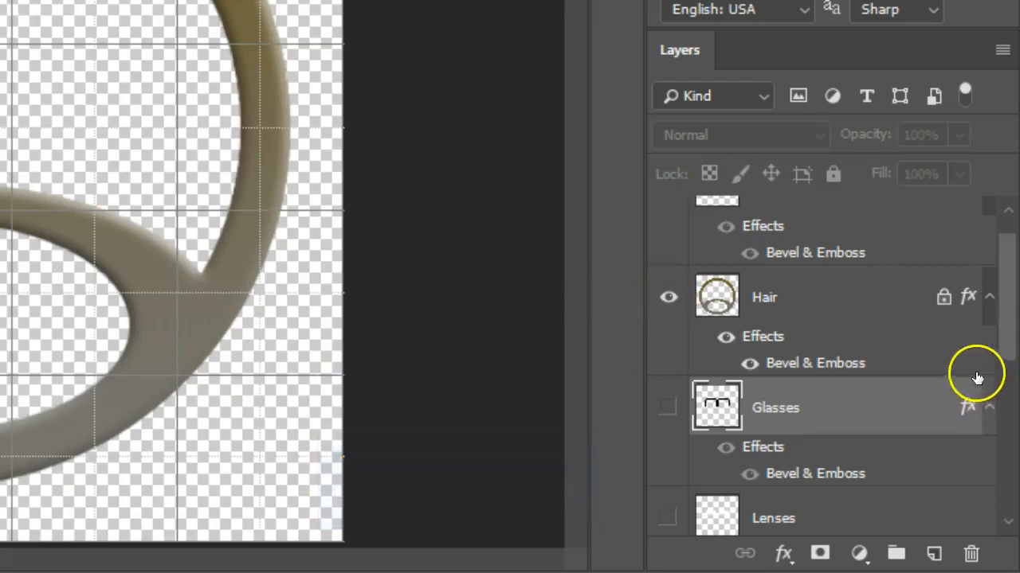
{"action": "scroll", "coordinate": [1006, 341], "scroll_direction": "up", "scroll_amount": 1}
{"action": "left_click_drag", "start_coordinate": [1008, 335], "coordinate": [1003, 421]}
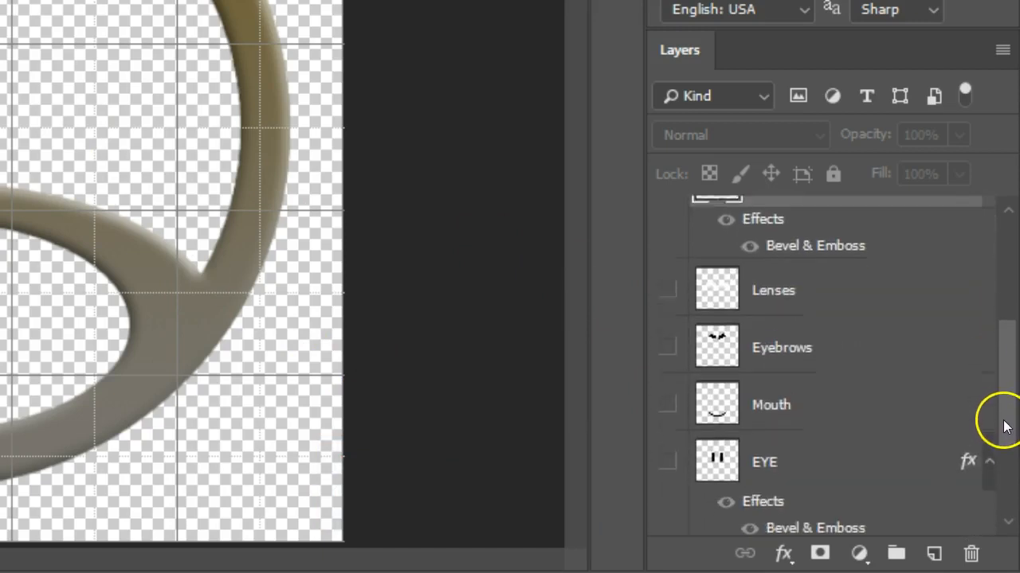
{"action": "left_click_drag", "start_coordinate": [1008, 398], "coordinate": [1005, 334]}
{"action": "left_click", "coordinate": [667, 296]}
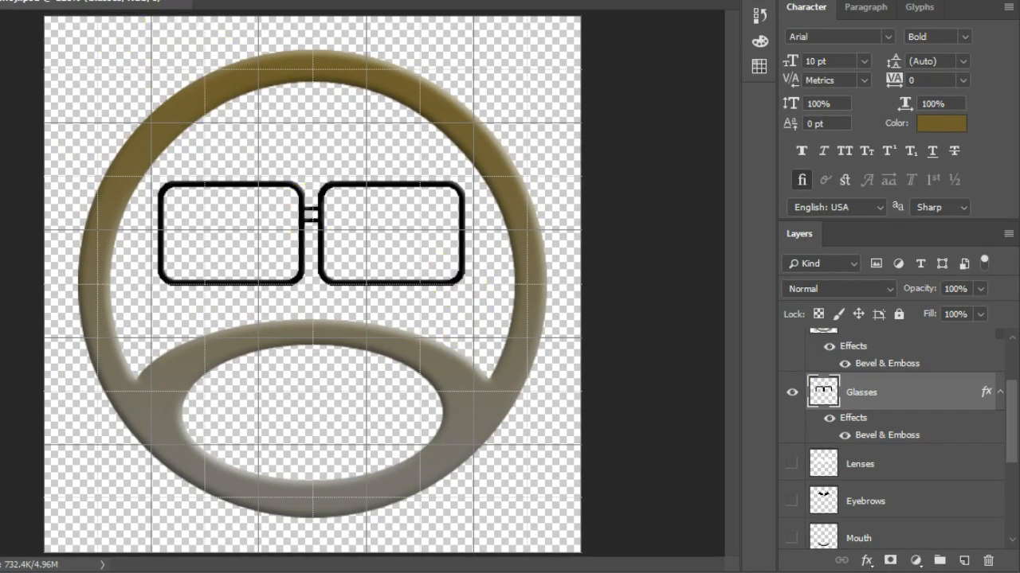
Step: Export the visible hair and glasses as a PNG into the Sent 2018 folder, replacing "Emoji" with "Logo" in the suggested file name
{"action": "left_click", "coordinate": [2, 2]}
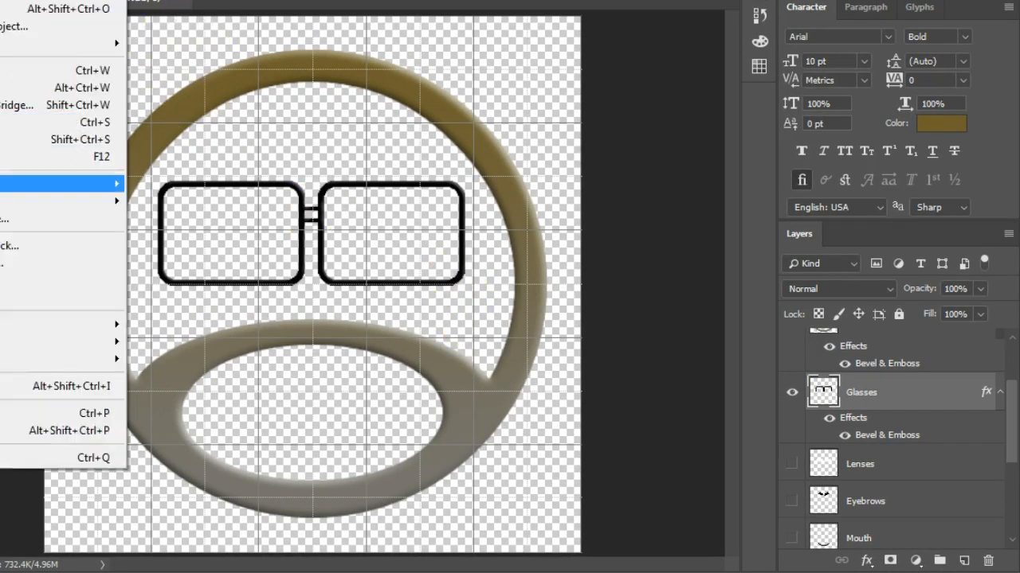
{"action": "mouse_move", "coordinate": [112, 184]}
{"action": "left_click", "coordinate": [199, 202]}
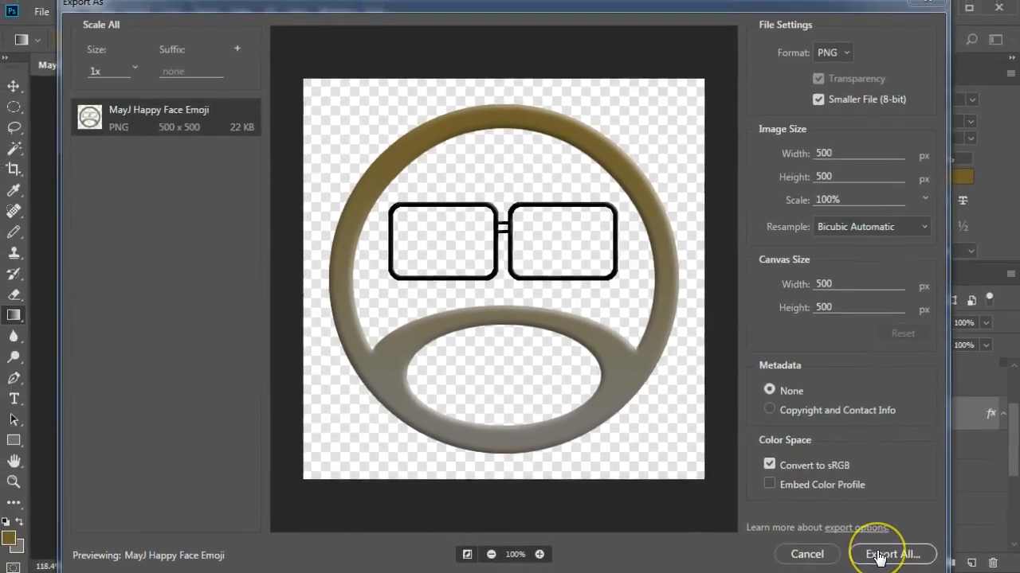
{"action": "left_click", "coordinate": [865, 550]}
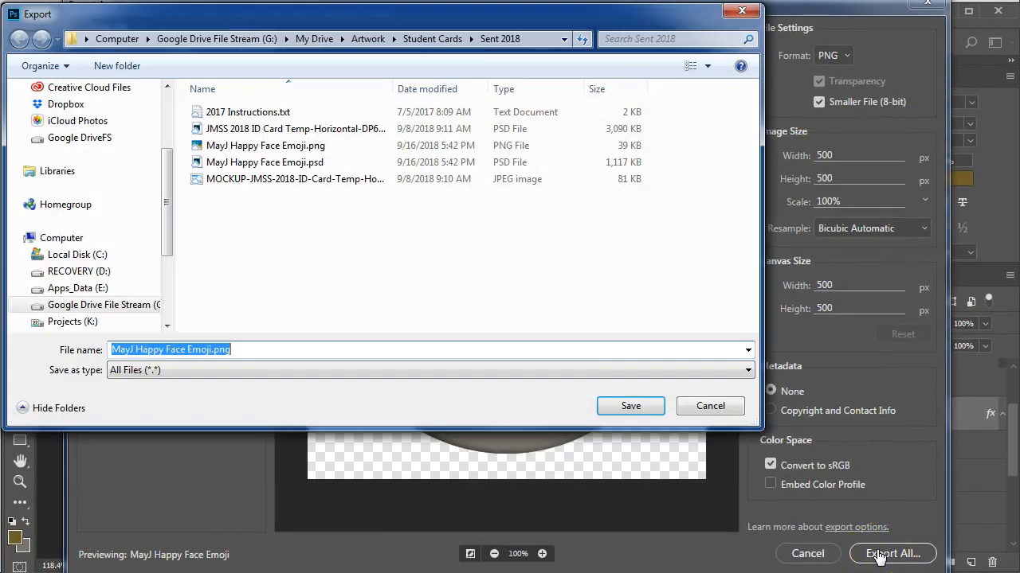
{"action": "left_click", "coordinate": [189, 349]}
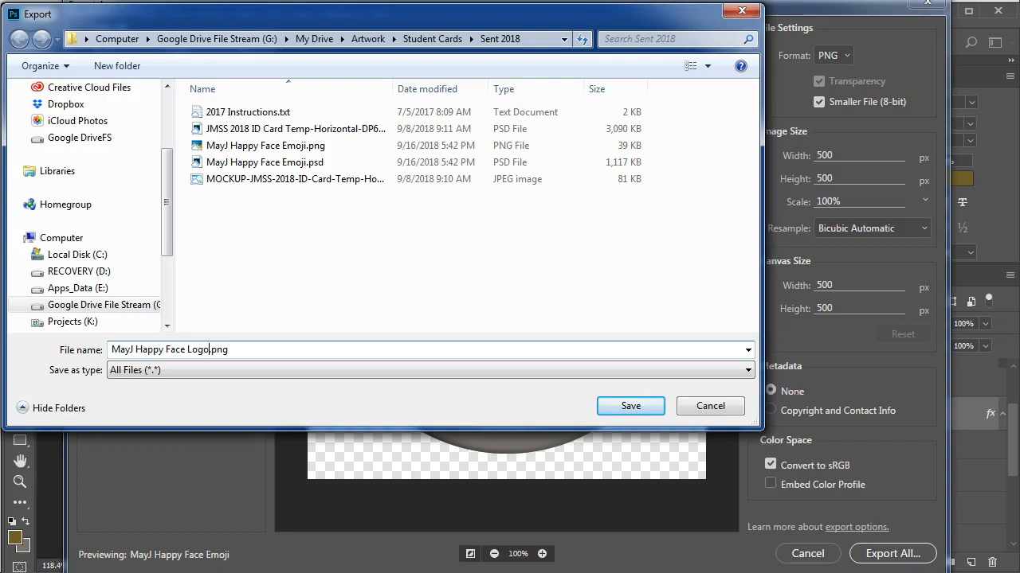
{"action": "left_click", "coordinate": [630, 405]}
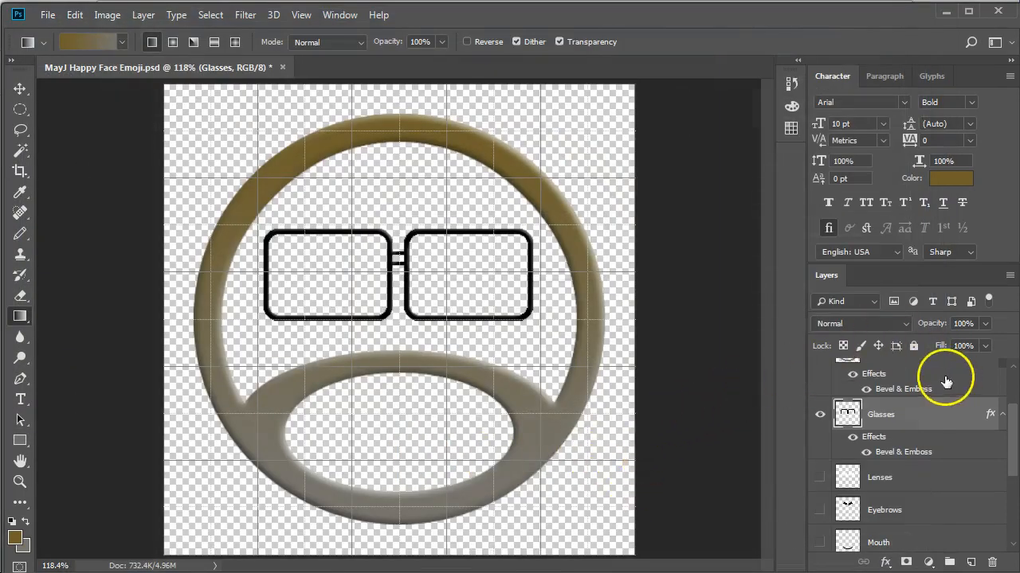
Step: Make the Toupee, Lenses, Eyebrows, Mouth, EYE, FACE and Background layers visible again
{"action": "left_click", "coordinate": [817, 419], "text": "alt"}
{"action": "left_click", "coordinate": [818, 419], "text": "alt"}
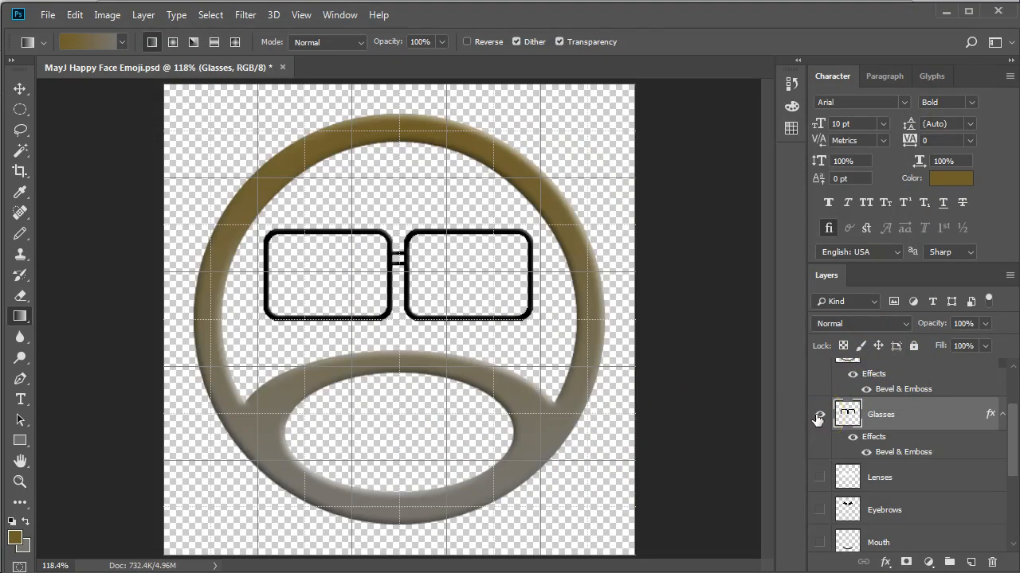
{"action": "scroll", "coordinate": [849, 430], "scroll_direction": "up", "scroll_amount": 3}
{"action": "left_click", "coordinate": [820, 431]}
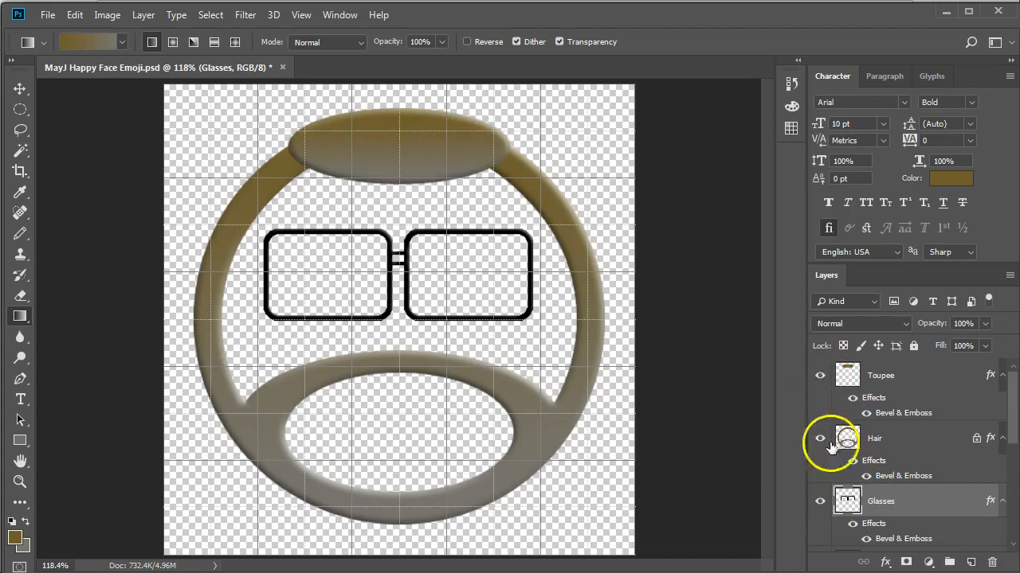
{"action": "scroll", "coordinate": [824, 446], "scroll_direction": "down", "scroll_amount": 5}
{"action": "left_click_drag", "start_coordinate": [820, 375], "coordinate": [820, 450]}
{"action": "left_click", "coordinate": [820, 475]}
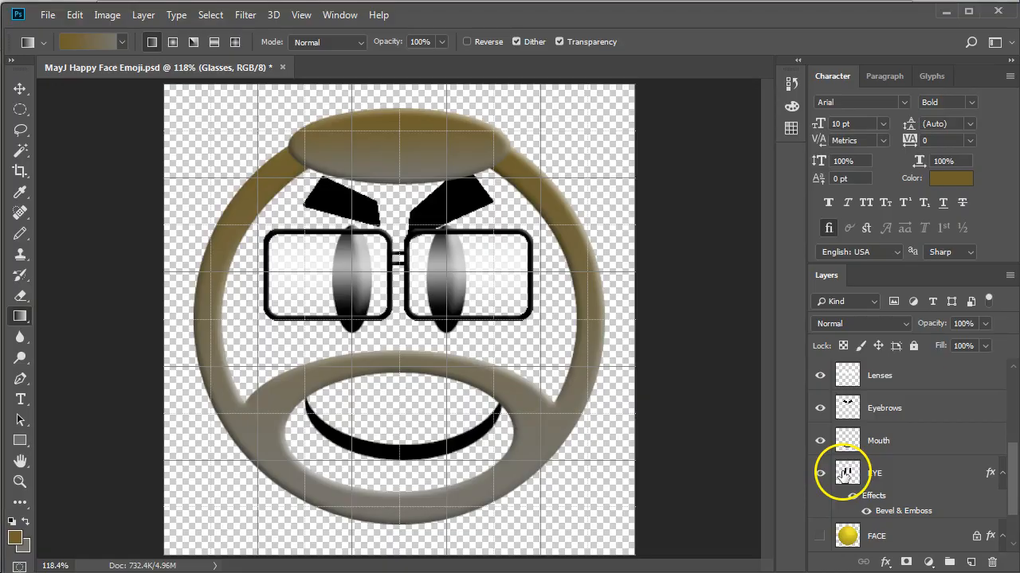
{"action": "left_click", "coordinate": [820, 536]}
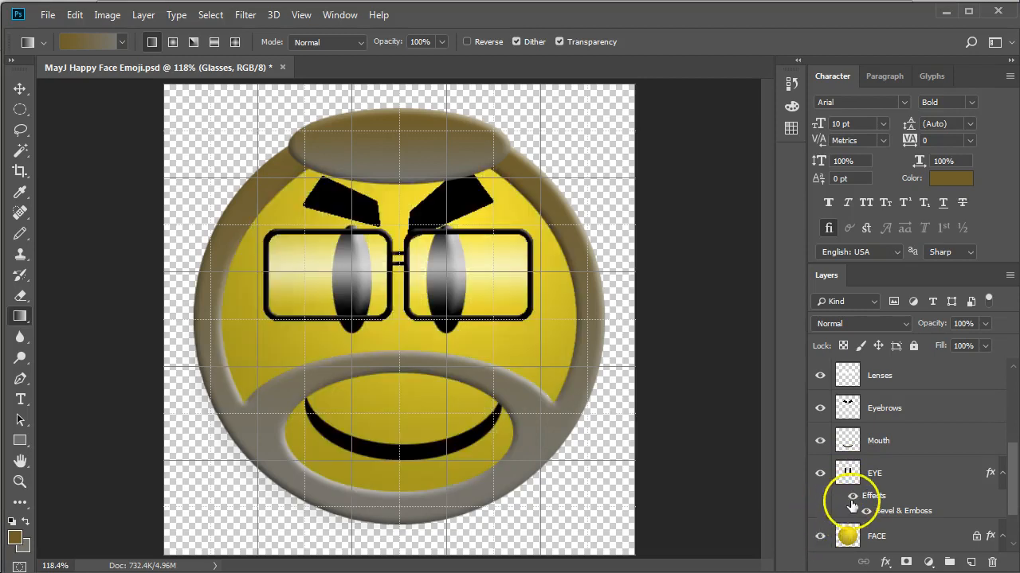
{"action": "scroll", "coordinate": [845, 518], "scroll_direction": "down", "scroll_amount": 2}
{"action": "left_click", "coordinate": [820, 536]}
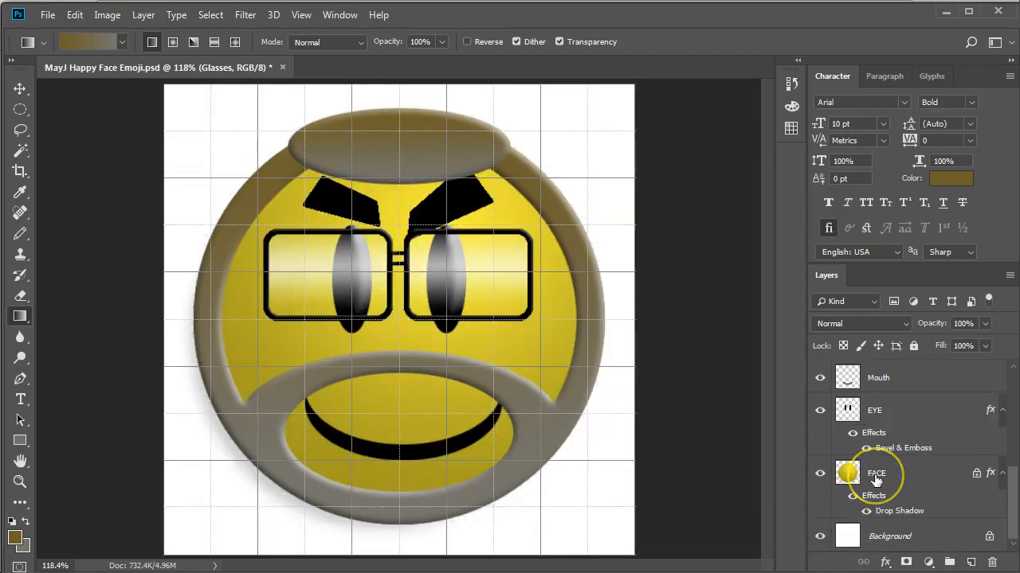